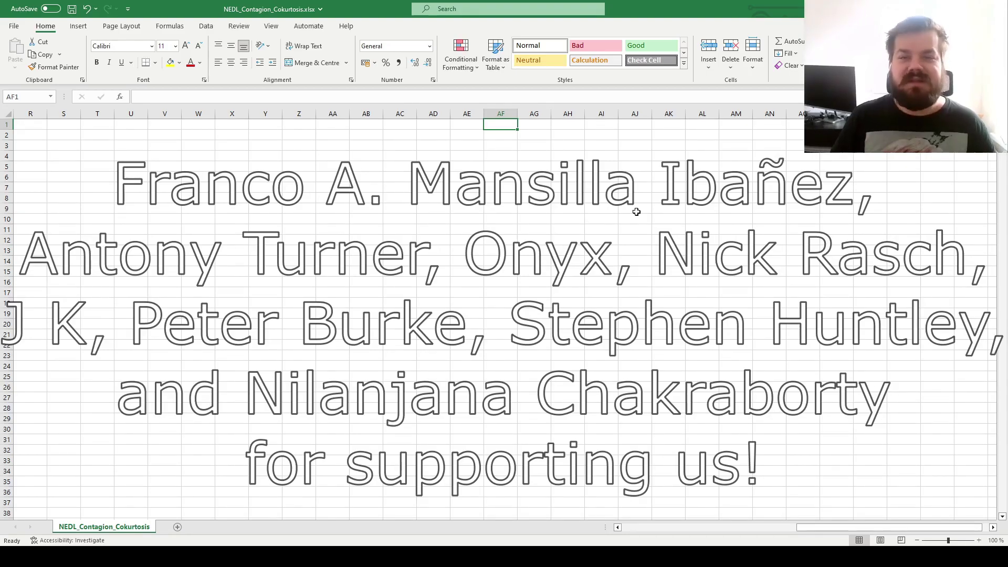
Review the sheet's index data, its date range and the Fry-McKibbin and Hsiao (2018) cokurtosis test layout.
key("ctrl+Home")
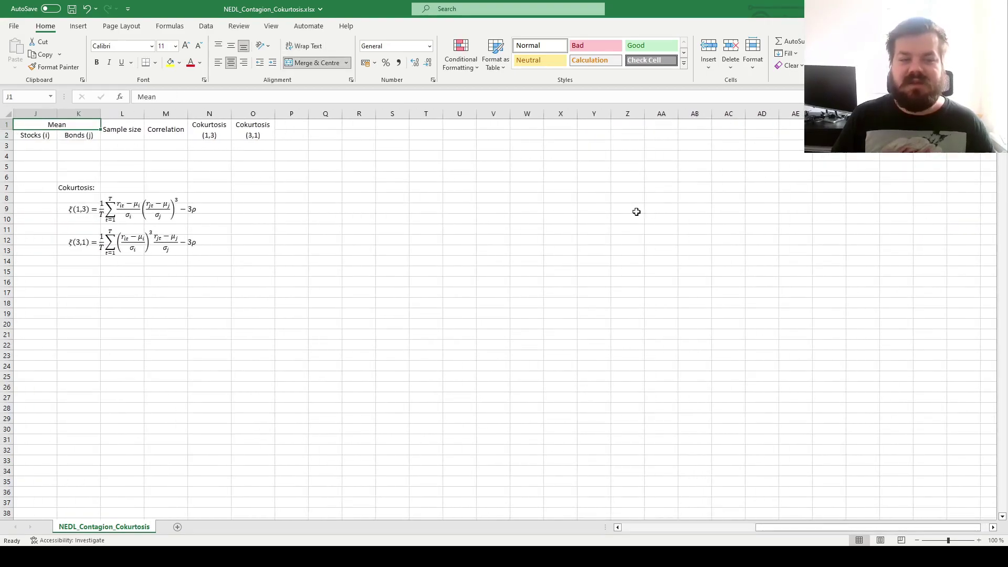
key("Left")
key("Left")
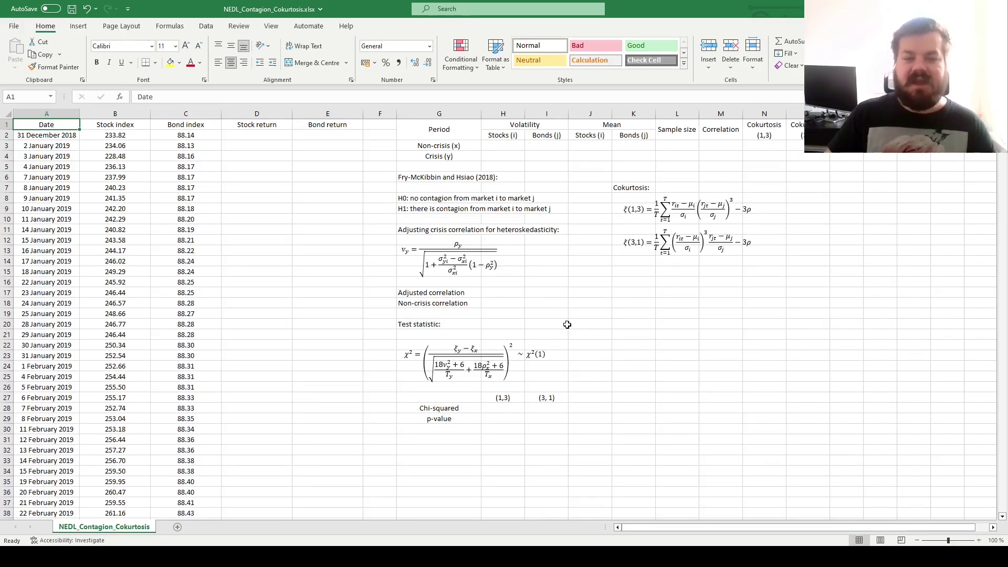
left_click(439, 179)
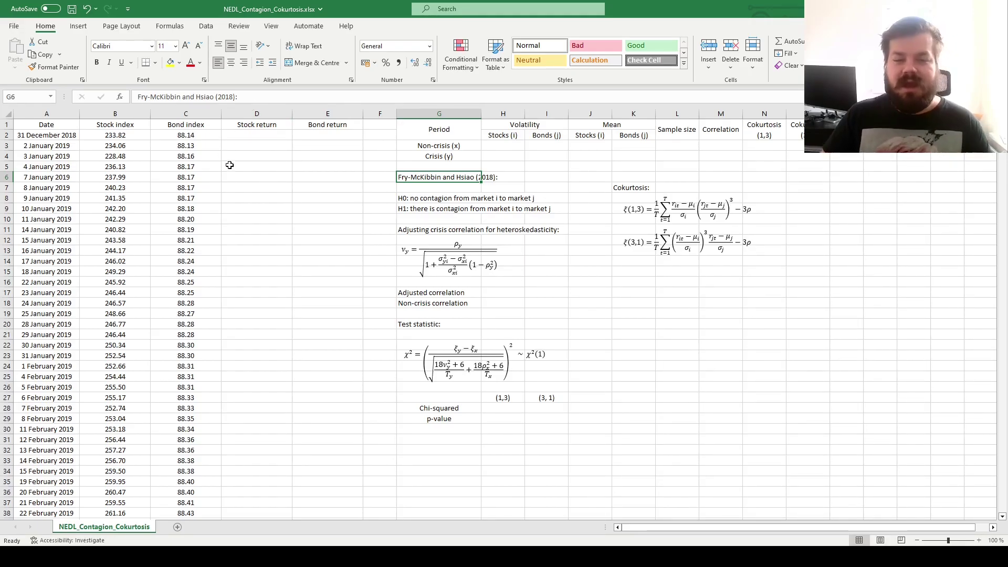
left_click(47, 137)
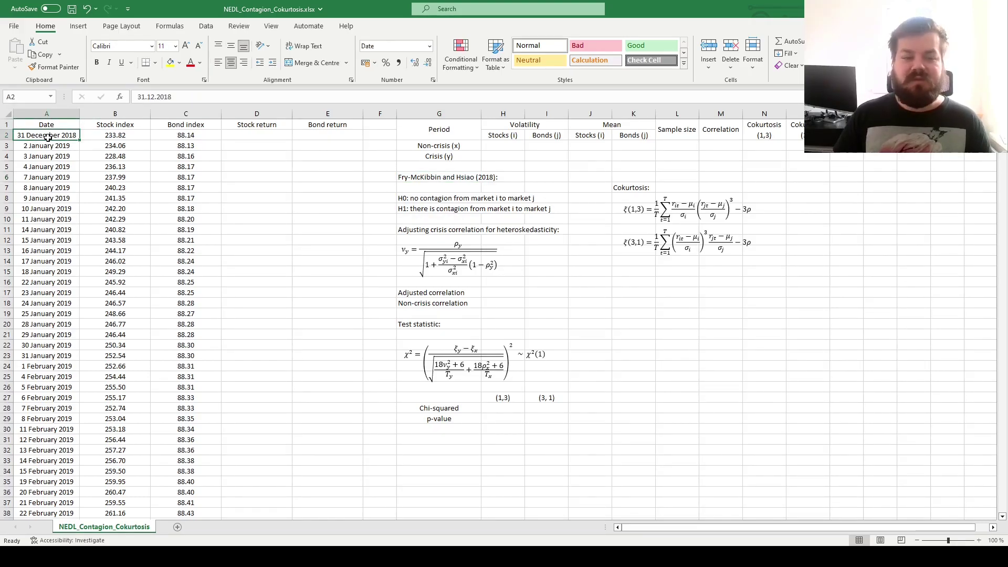
key("ctrl+Down")
key("ctrl+Up")
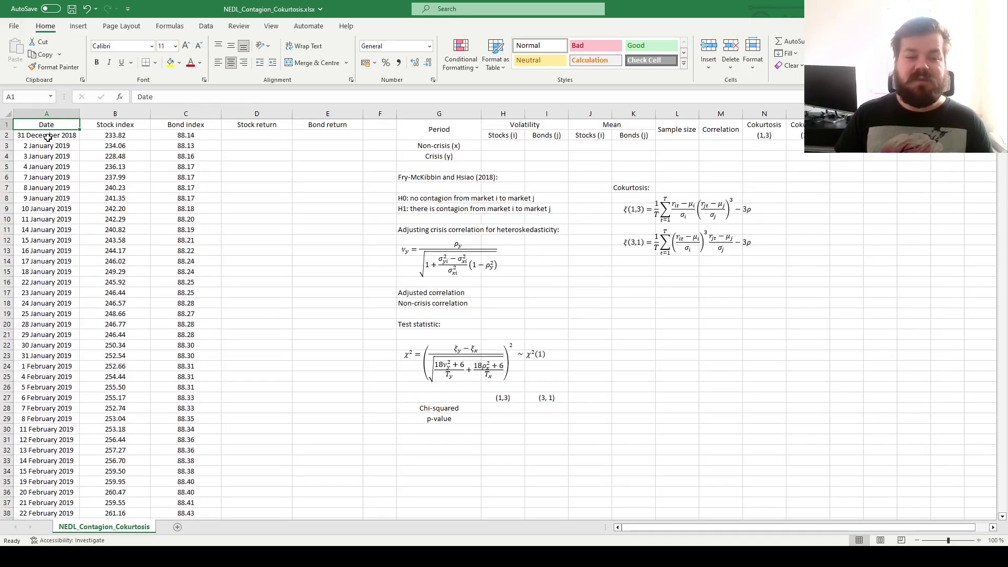
left_click(47, 137)
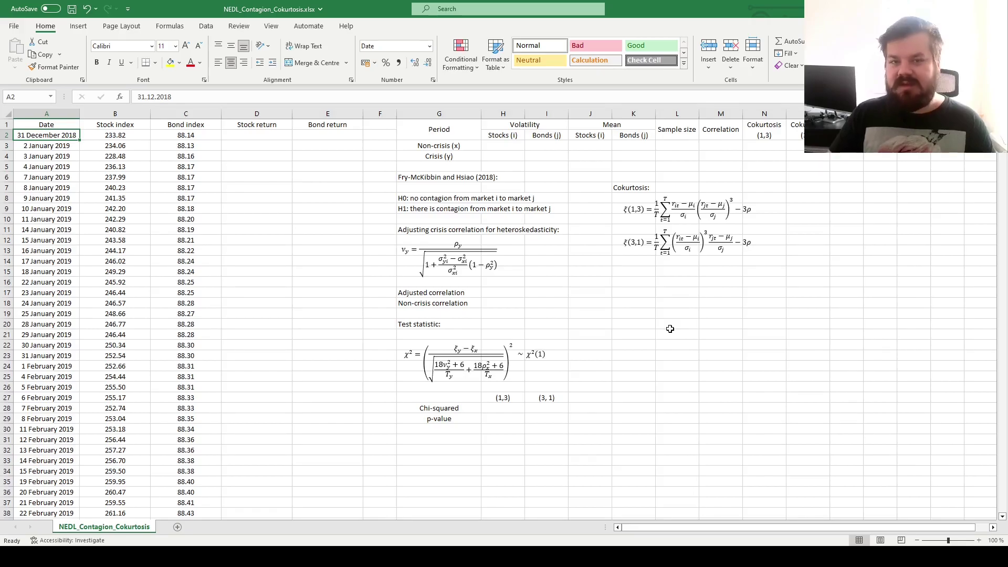
Calculate the first daily stock return in D3 with the formula =B3/B2-1.
left_click(270, 148)
type("=")
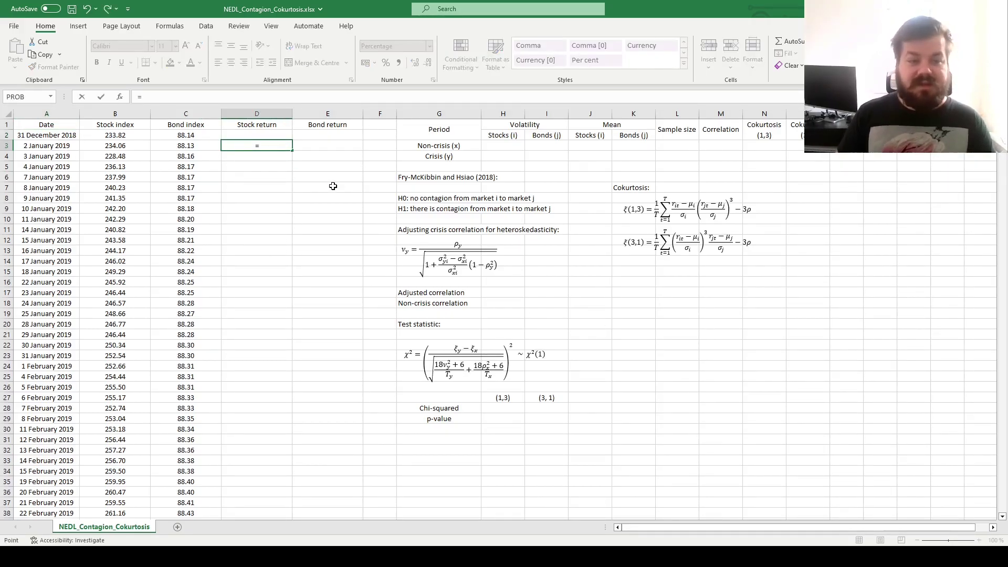
key("Left")
key("Left")
type("/")
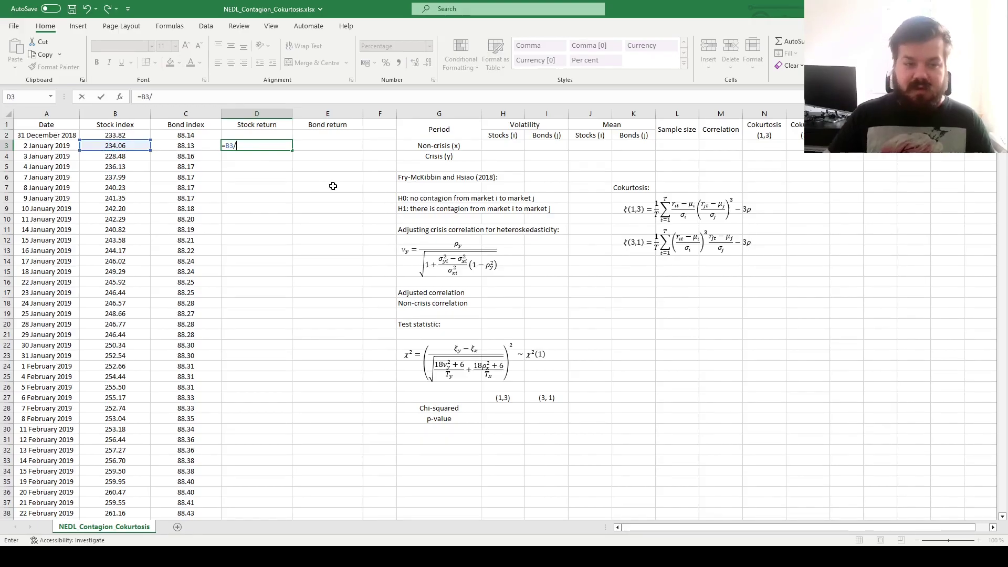
left_click(121, 134)
type("-1")
key("ctrl+Return")
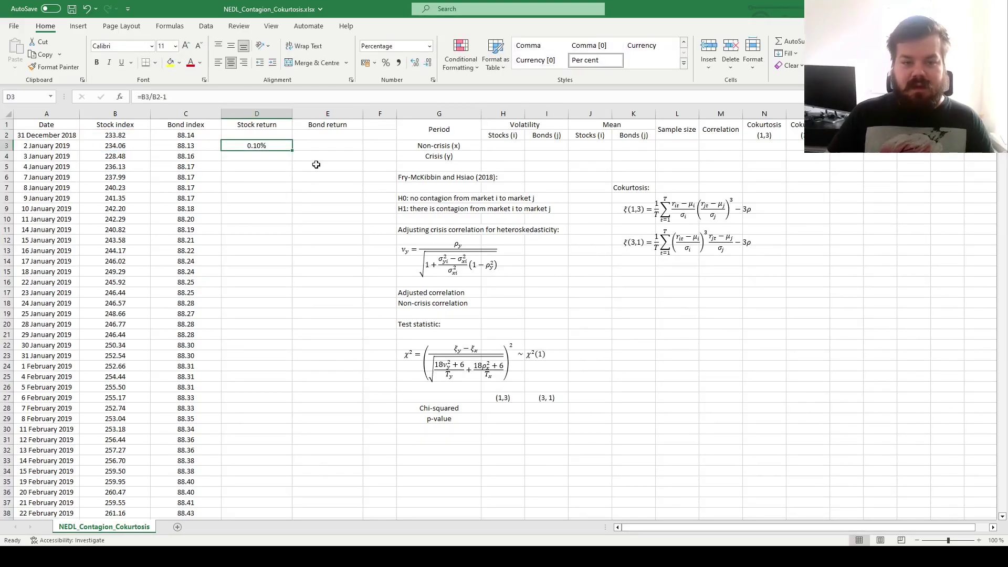
Copy the D3 return formula to the bond return column and fill both return columns down through all dates.
left_click_drag(292, 151, 362, 151)
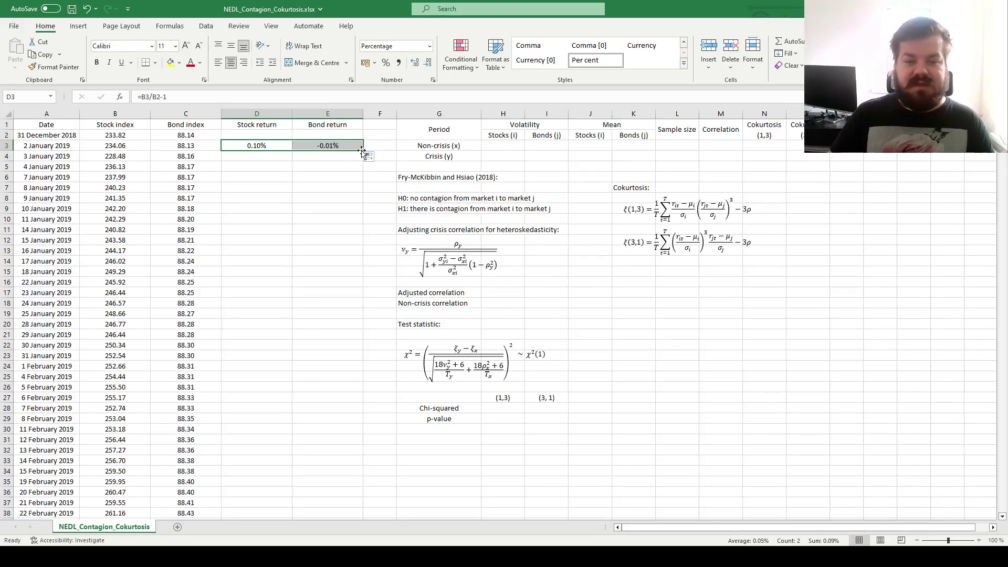
double_click(361, 152)
left_click(278, 219)
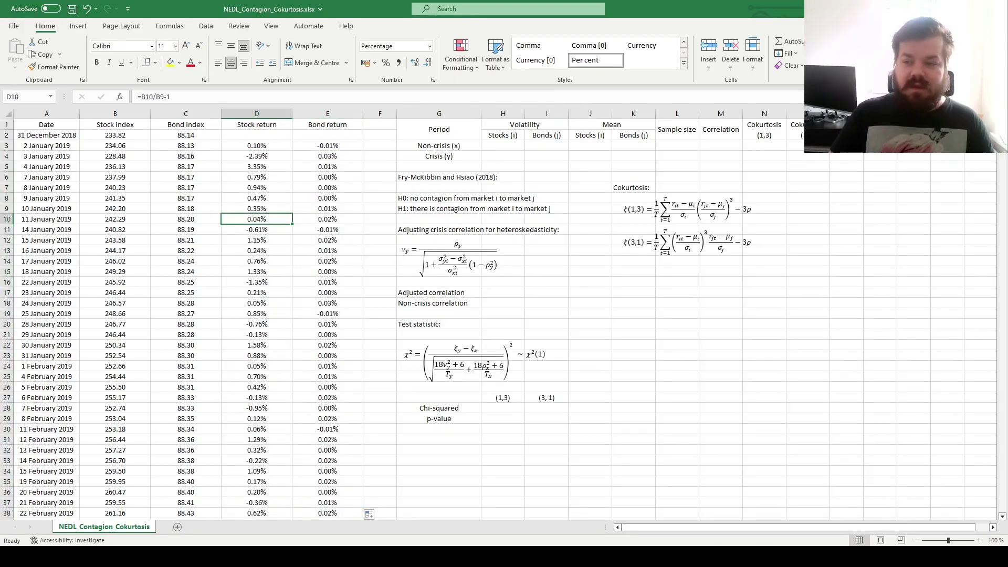
Examine the returns around 10 and 11 March 2020 and the end of the data to locate the non-crisis and crisis row ranges.
left_click_drag(983, 126, 984, 342)
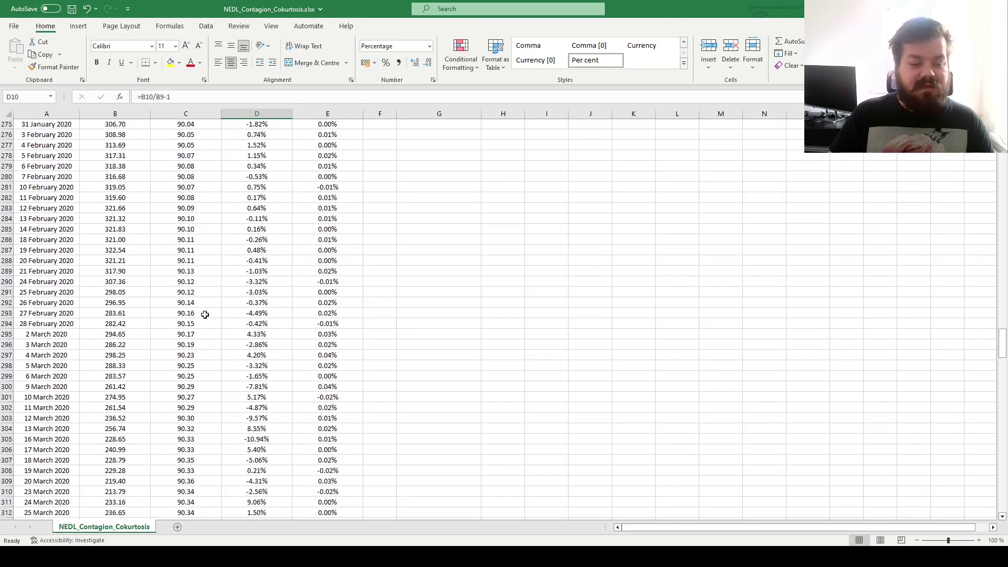
left_click(266, 396)
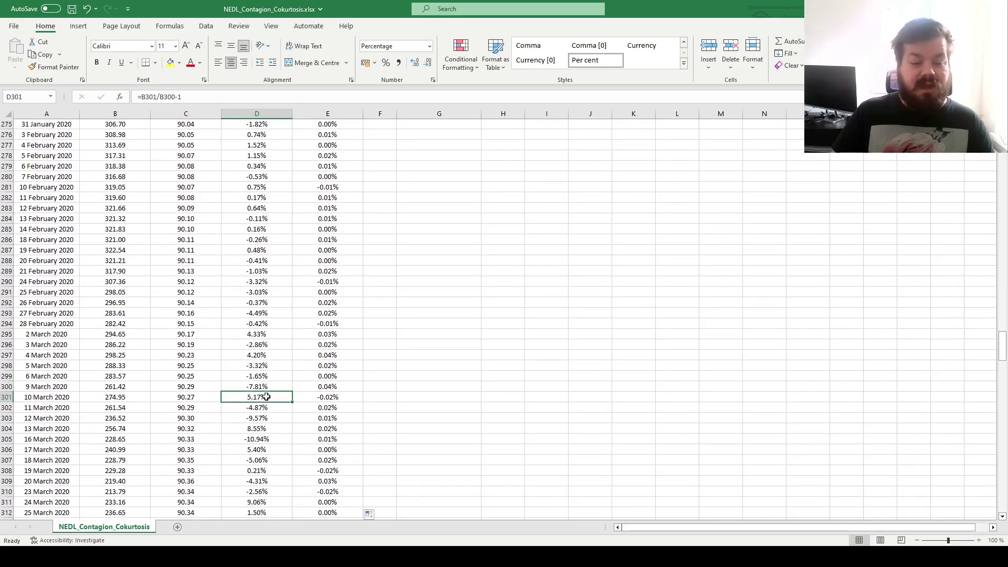
left_click_drag(267, 396, 319, 394)
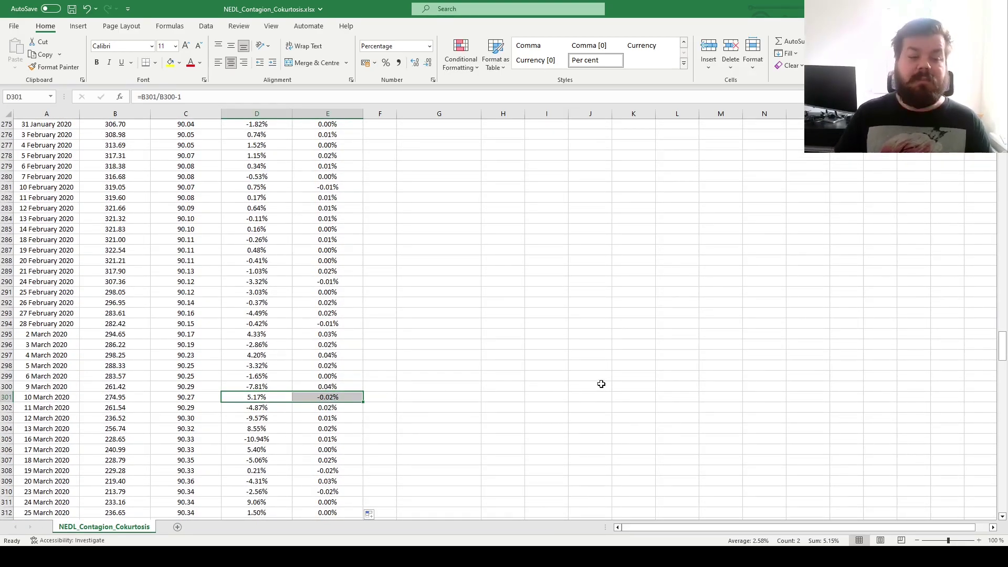
key("Down")
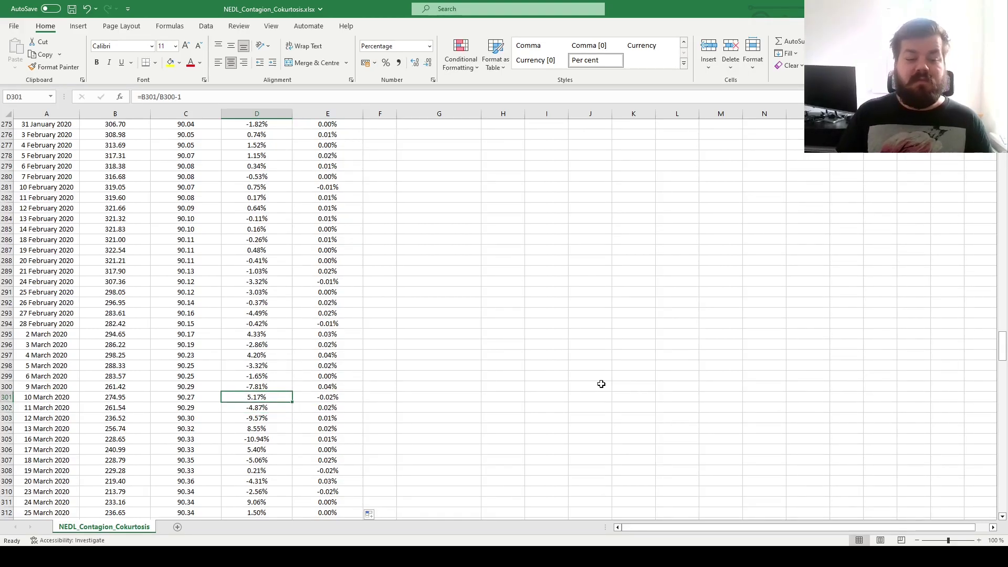
key("ctrl+shift+Down")
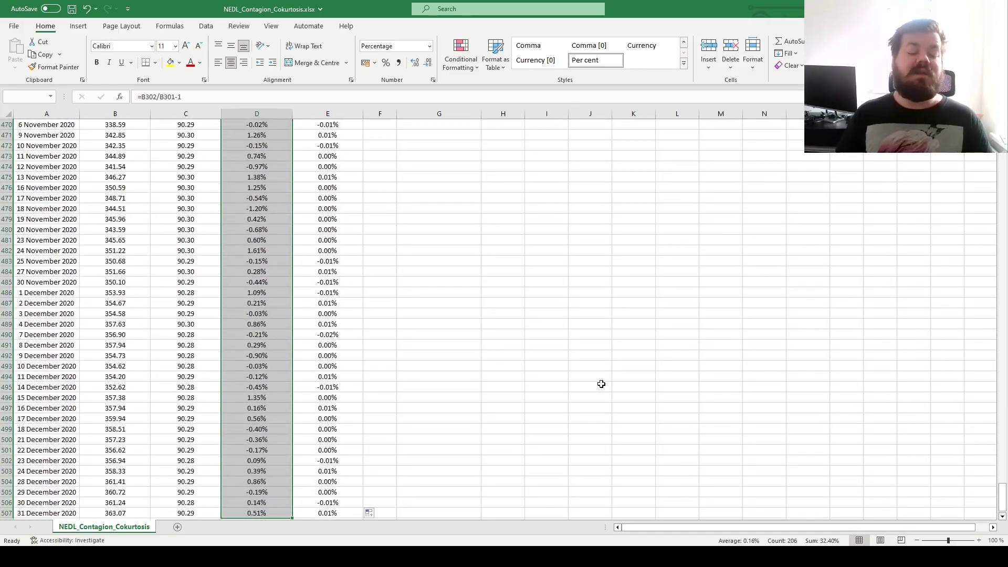
key("Up")
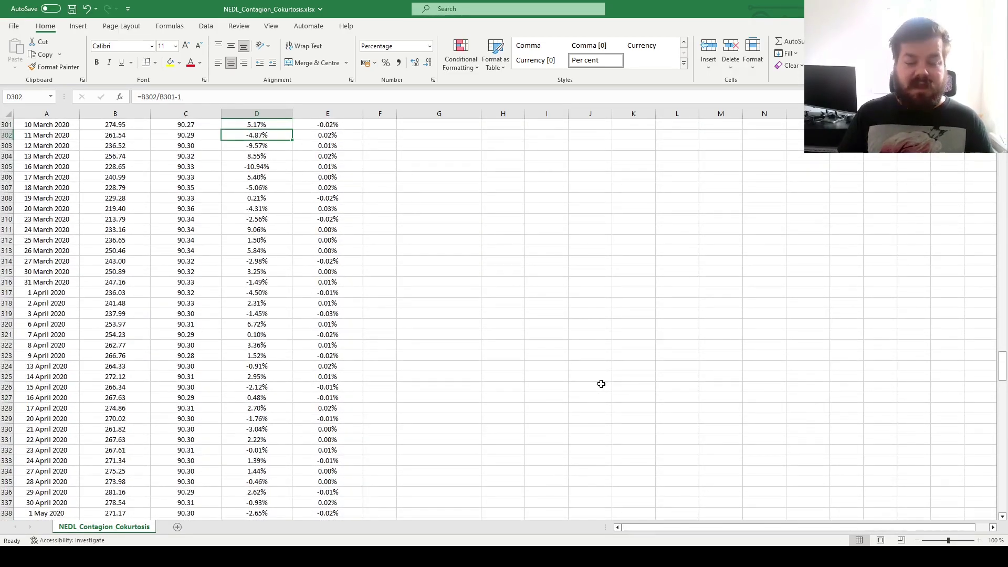
key("ctrl+Up")
scroll(552, 347, "up", 1)
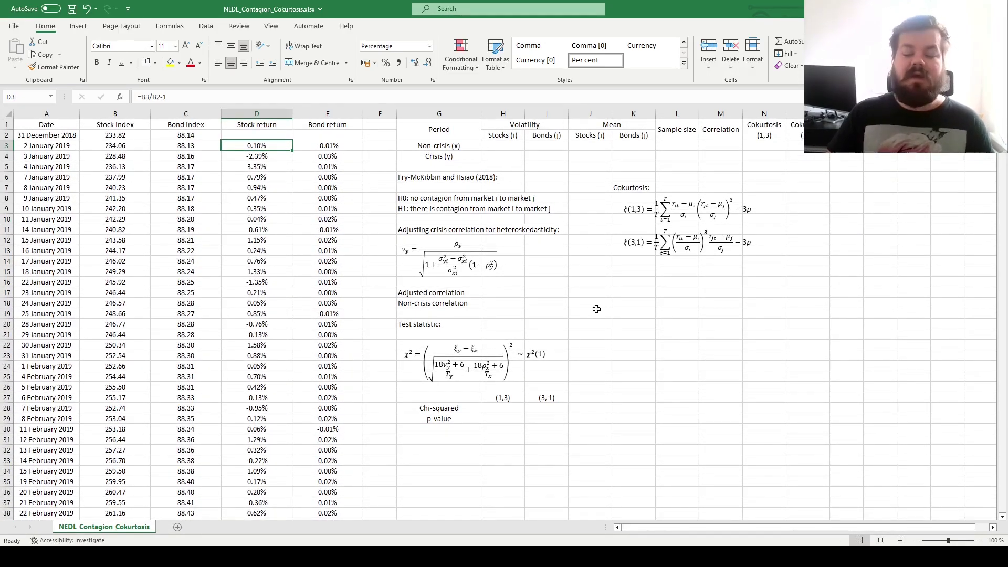
Calculate the non-crisis stock volatility in H3 with =STDEV.S(D3:D301) and copy the formula across to bonds in I3.
left_click(509, 146)
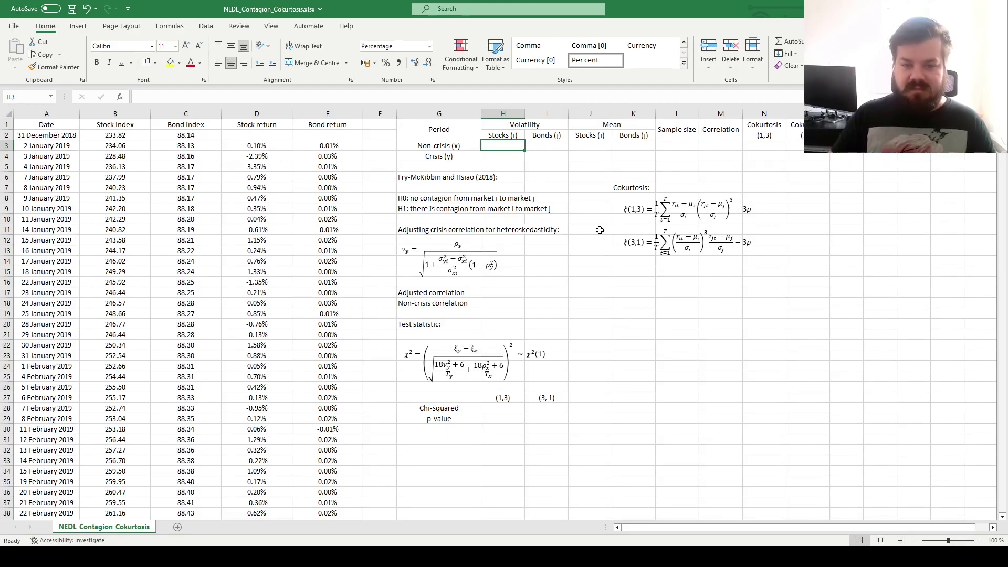
type("=ST")
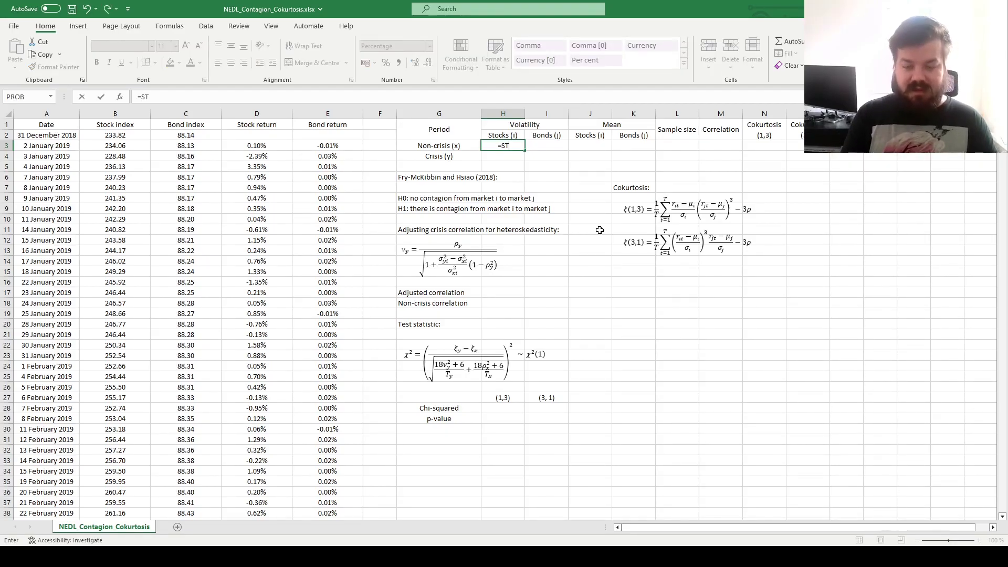
type("DEV.S(")
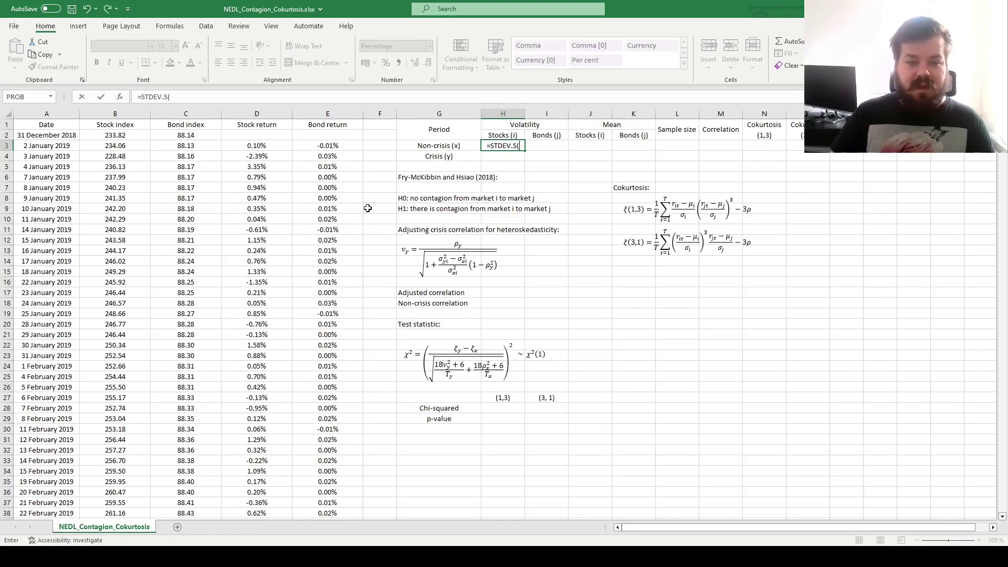
left_click(274, 144)
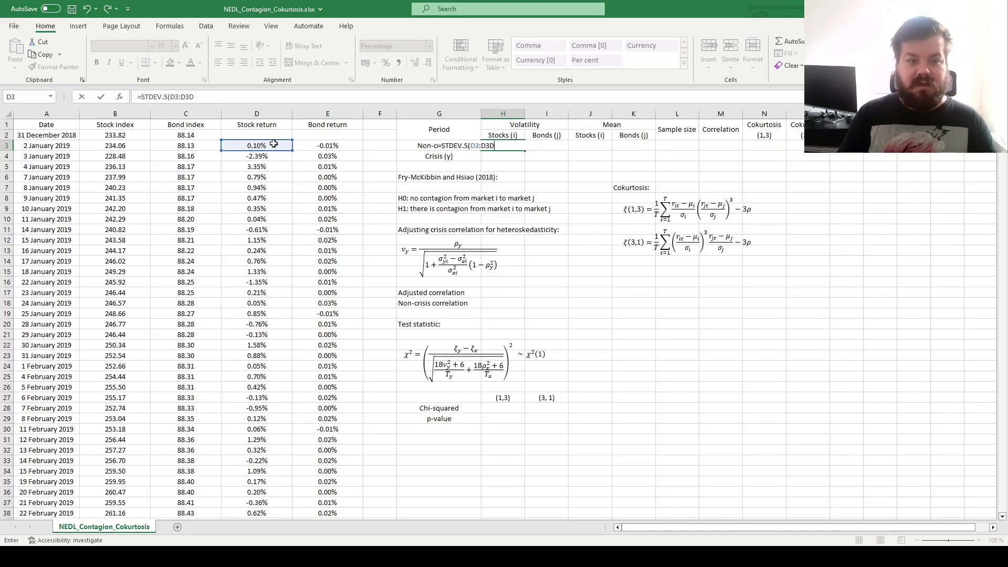
key("ctrl+shift+Down")
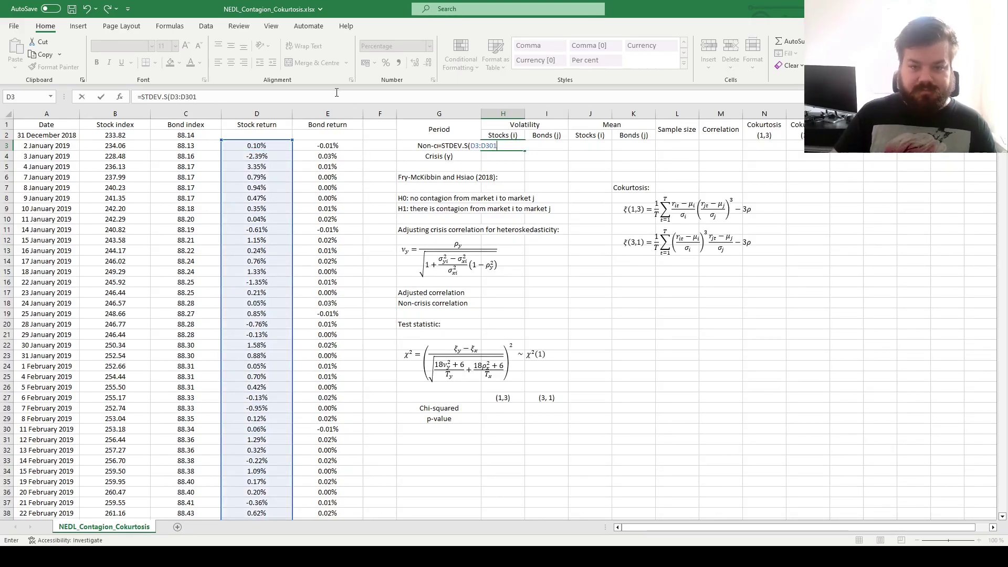
type(")")
key("ctrl+Return")
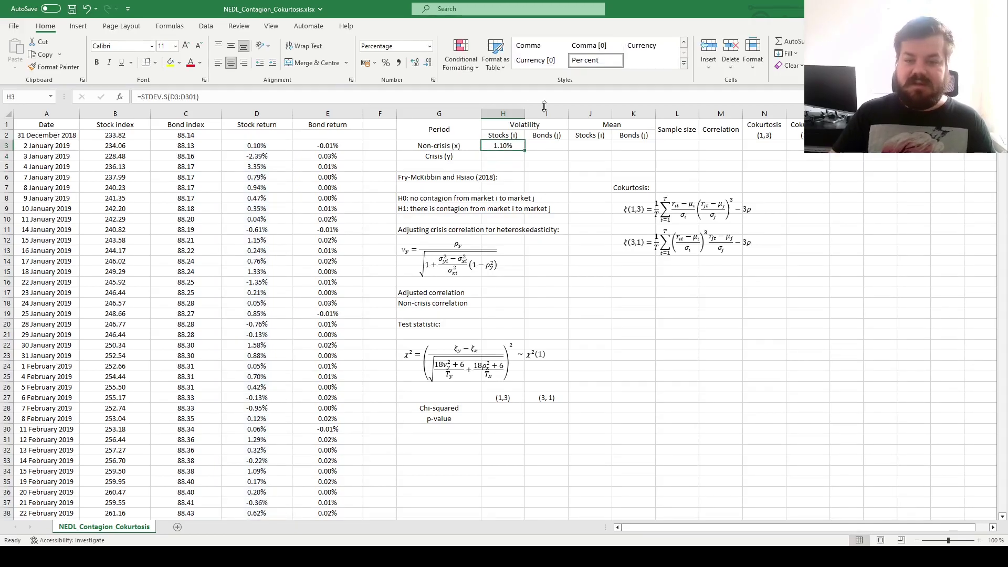
left_click_drag(525, 151, 549, 150)
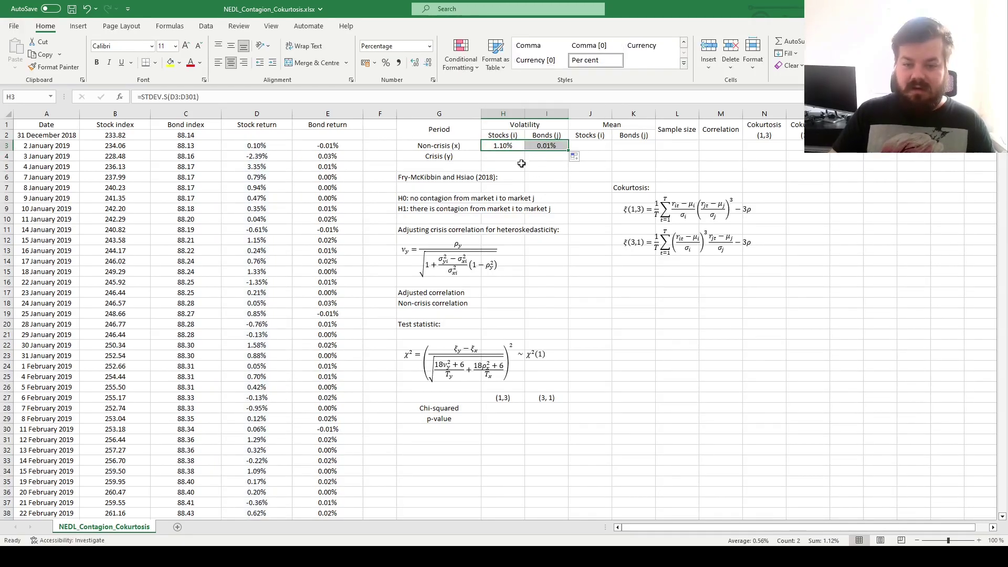
Calculate the crisis stock volatility in H4 with =STDEV.S(D302:D507) and copy the formula across to bonds in I4.
left_click(511, 157)
type("=STD")
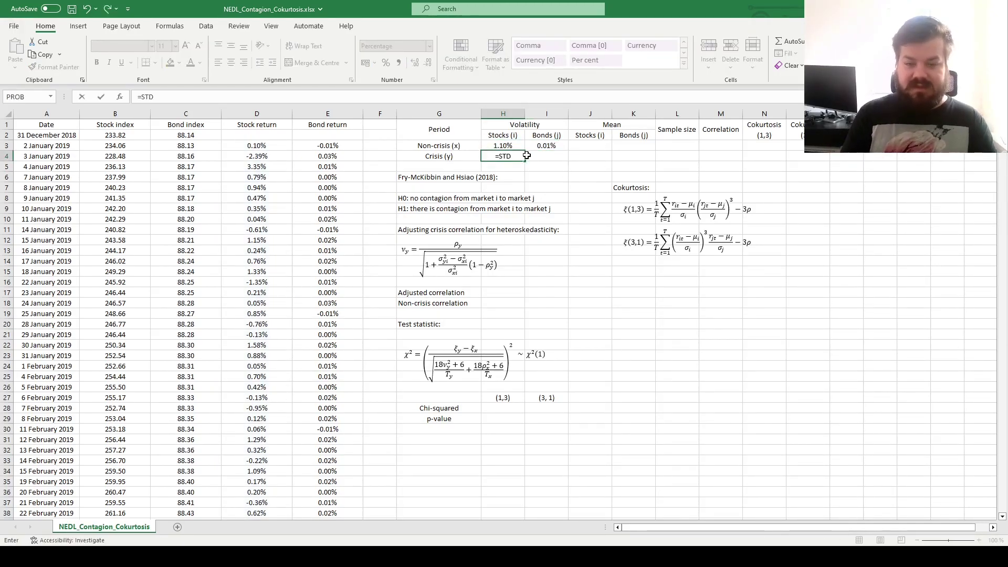
type("EV.S(")
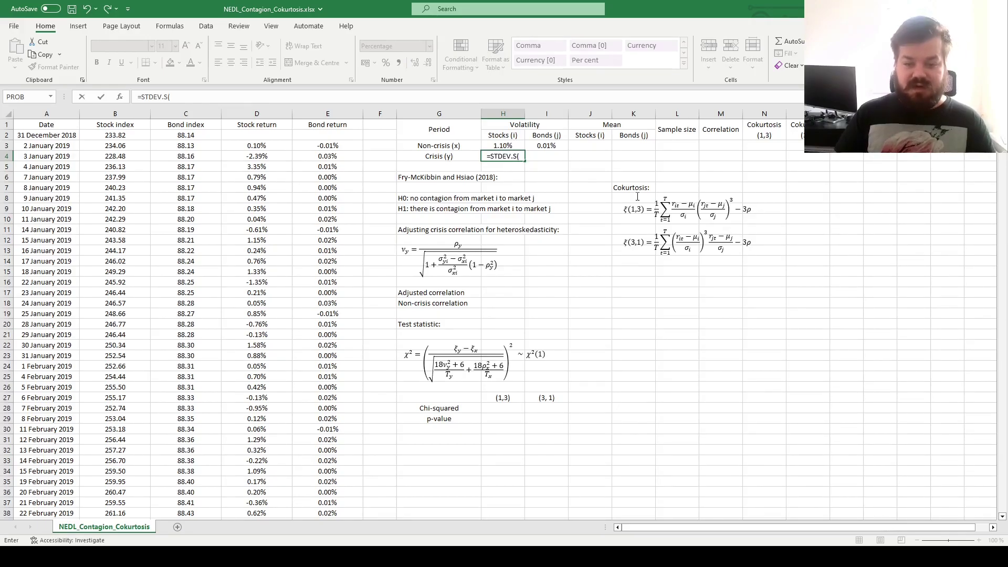
type("D302")
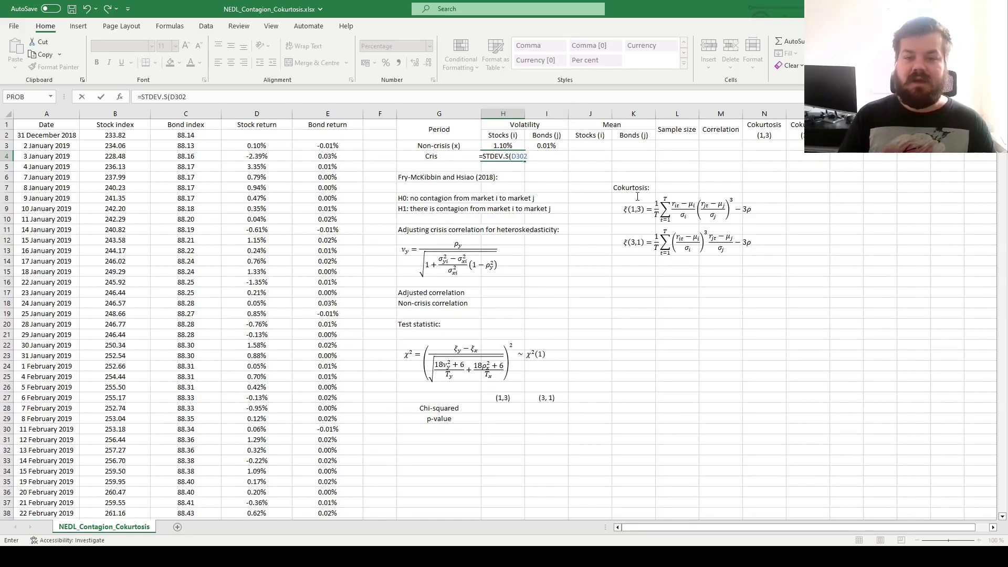
type(":D507)")
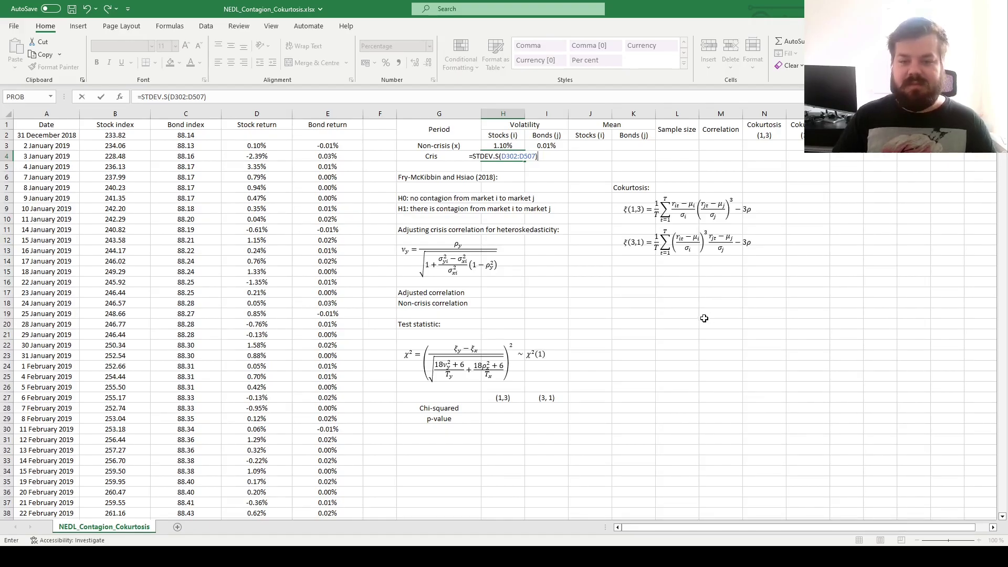
key("ctrl+Return")
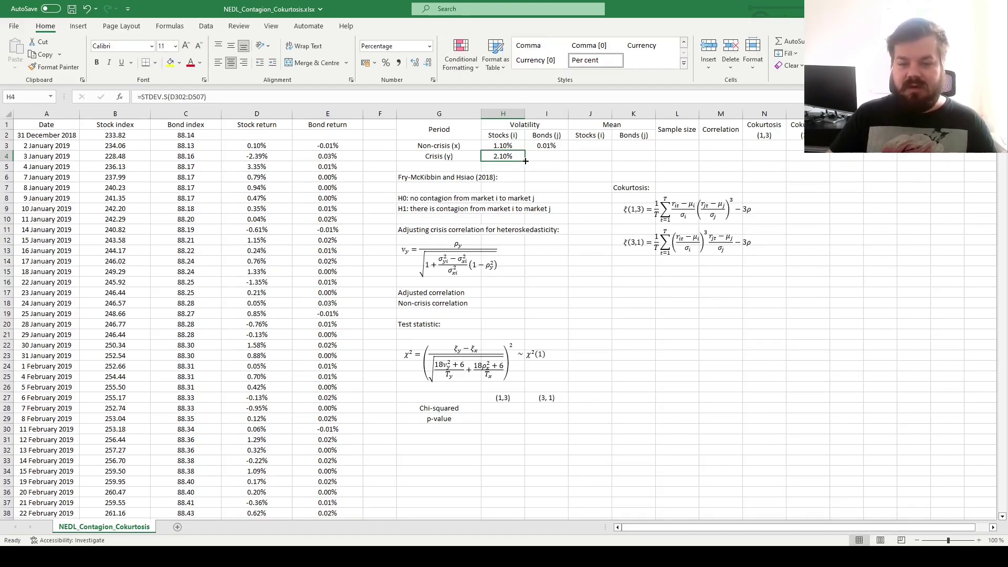
left_click_drag(525, 161, 570, 165)
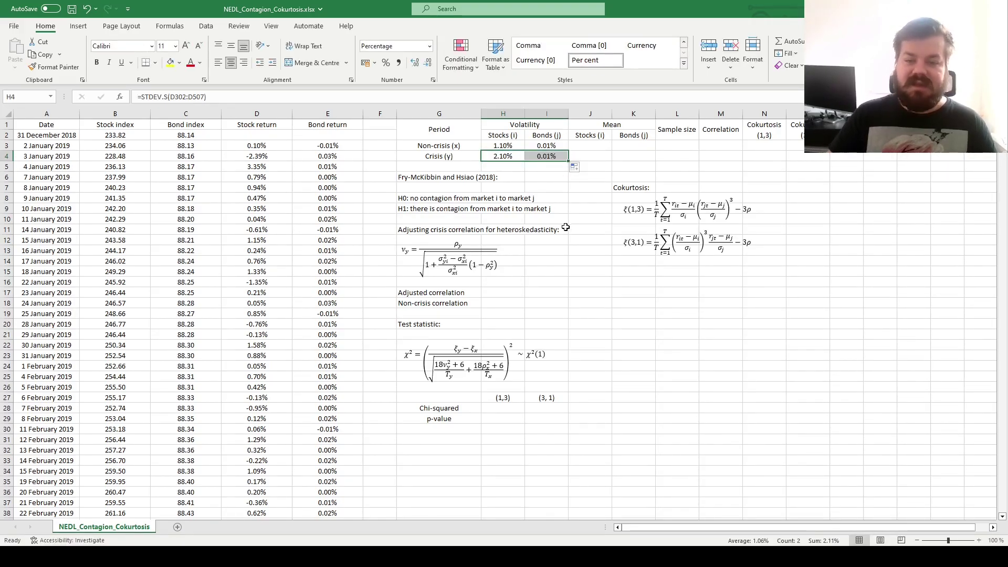
Compare the non-crisis and crisis volatilities of stocks and bonds in the summary table.
left_click(549, 156)
mouse_move(498, 157)
left_mouse_down()
mouse_move(535, 166)
mouse_move(510, 155)
left_mouse_up()
left_click(512, 146)
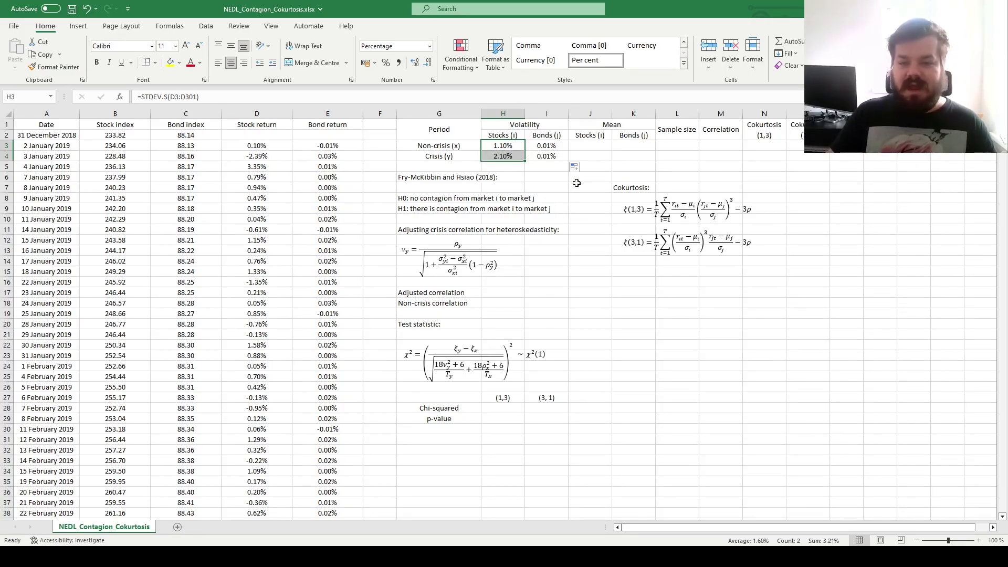
left_click_drag(502, 145, 504, 156)
left_click(504, 155)
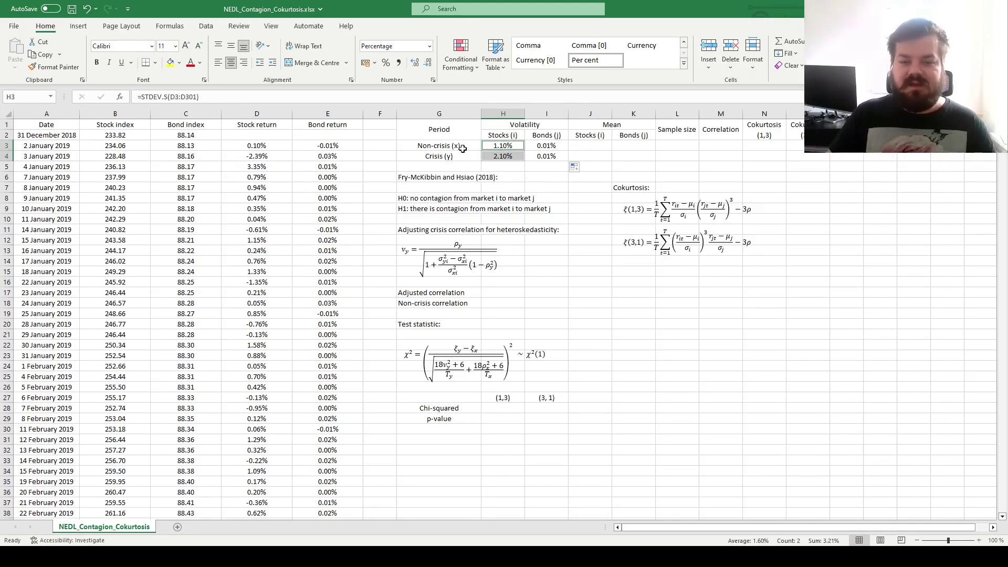
left_click(517, 157)
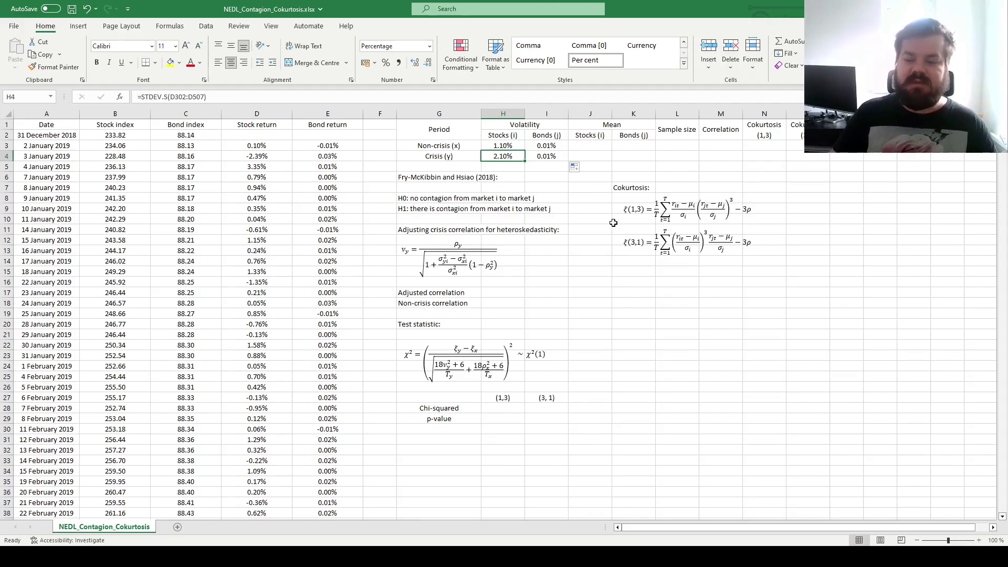
Calculate the non-crisis mean stock return in J3 with =AVERAGE(D3:D301), reusing the non-crisis stock volatility formula.
left_click(588, 149)
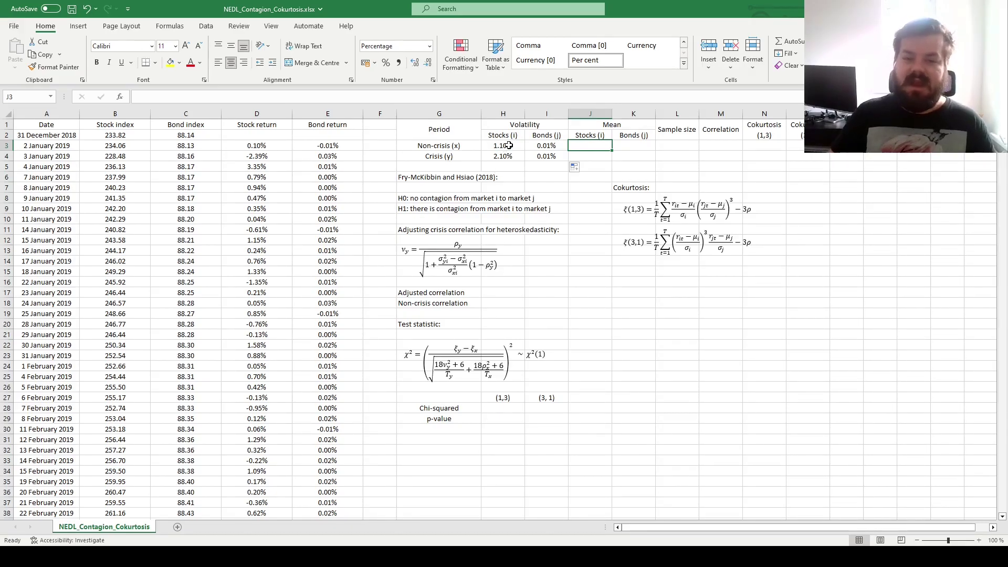
left_click(509, 145)
double_click(504, 145)
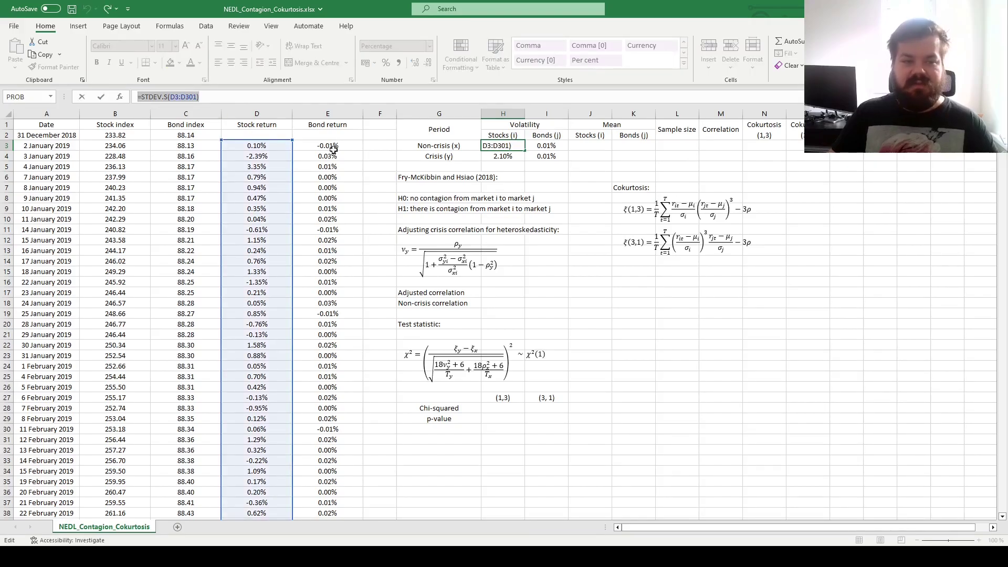
double_click(575, 146)
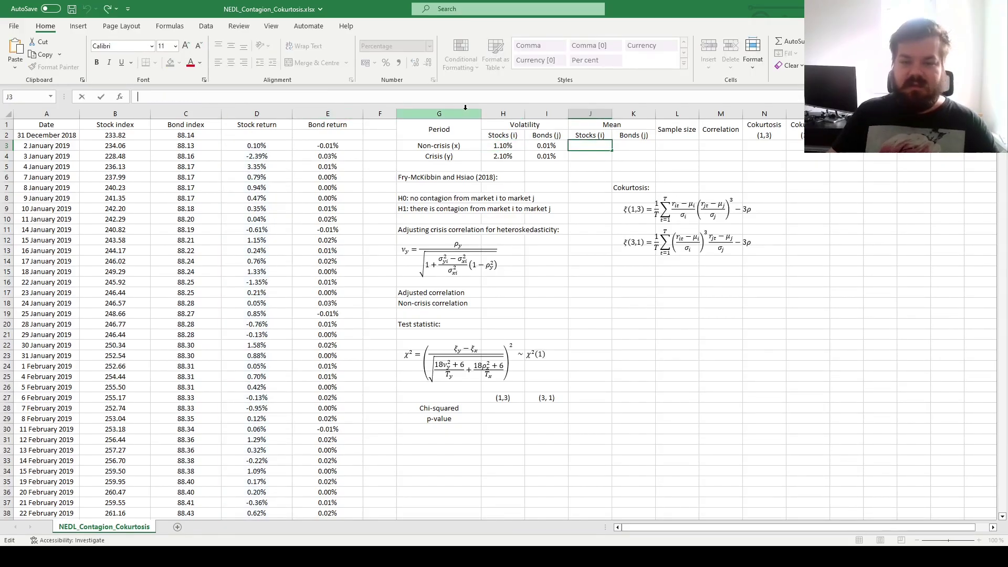
type("=STDEV.S(D3:D301)")
left_click_drag(141, 97, 168, 97)
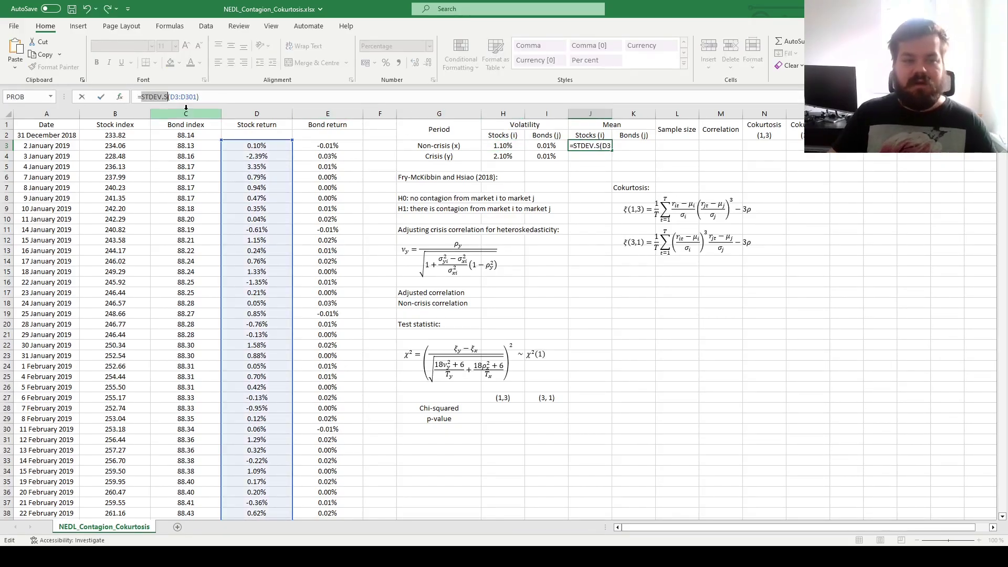
type("AVERAGE")
key("ctrl+Return")
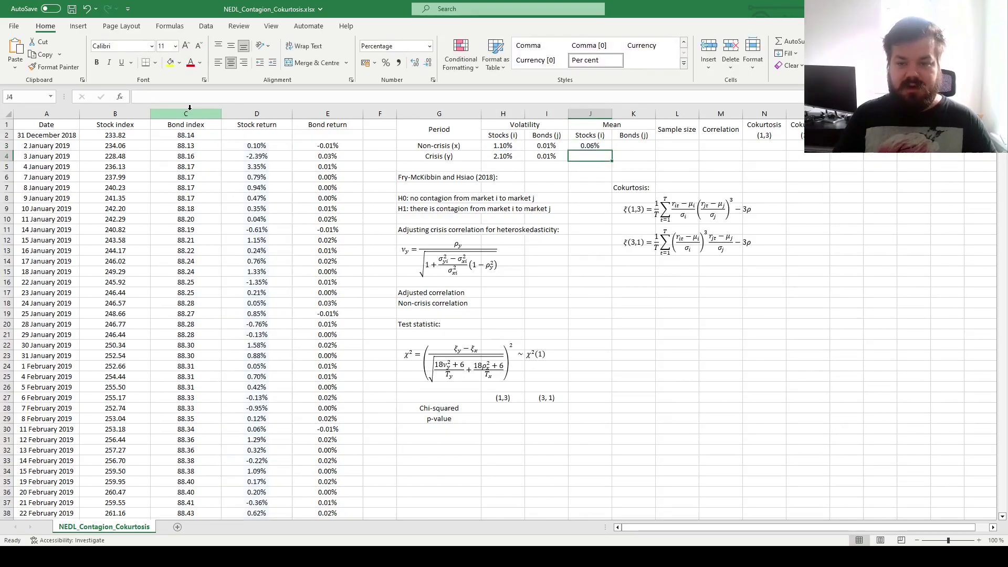
Calculate the crisis mean stock return in J4 with =AVERAGE(D302:D507) and copy both mean formulas across to bonds in K3:K4.
key("Down")
key("Left")
key("Left")
left_click_drag(137, 97, 207, 97)
key("ctrl+c")
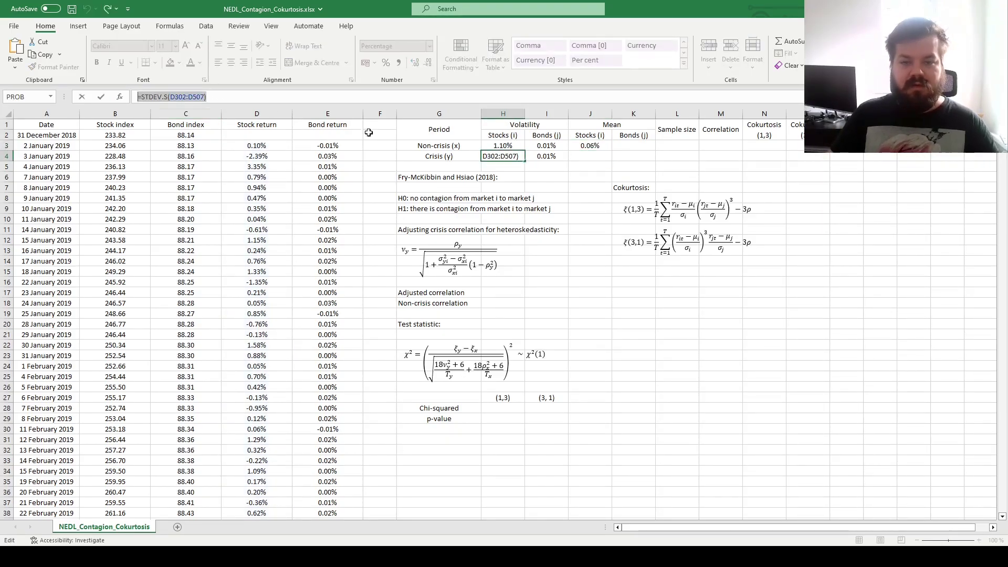
key("Escape")
left_click(604, 155)
key("ctrl+v")
left_click_drag(141, 97, 165, 97)
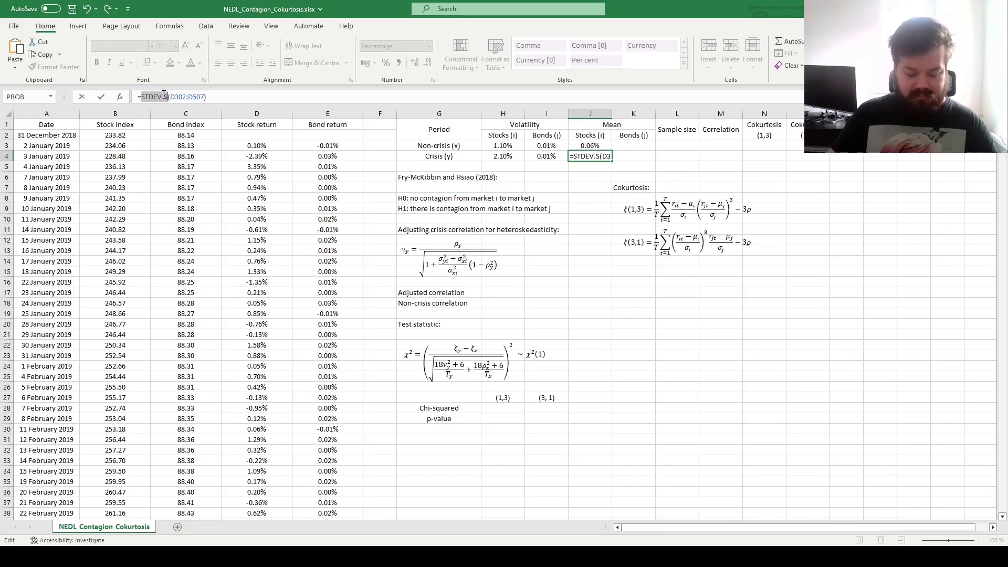
type("AVERAGE")
key("ctrl+Return")
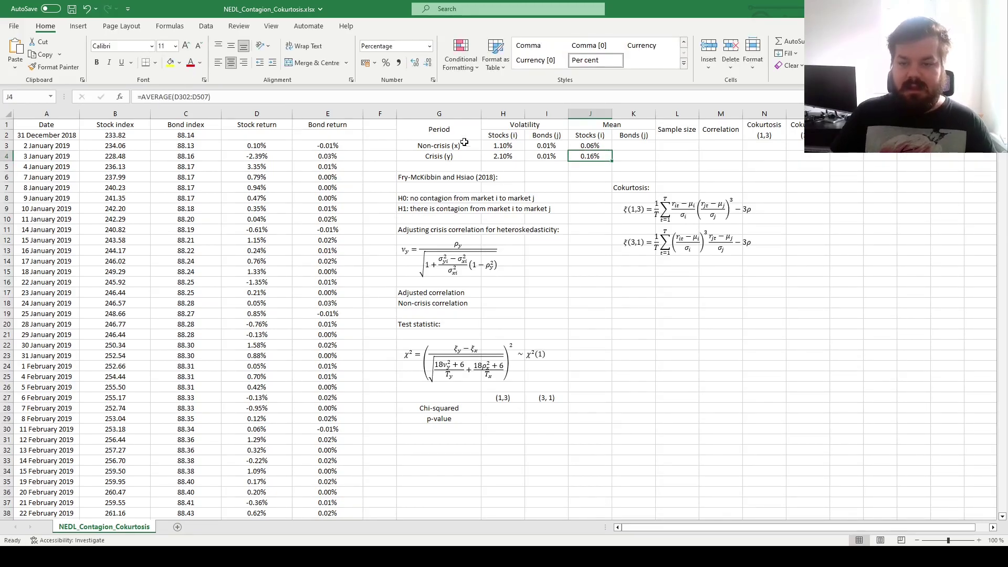
left_click_drag(580, 148, 650, 159)
Calculate the non-crisis sample size in L3 with =COUNT(D3:D301).
left_click(679, 145)
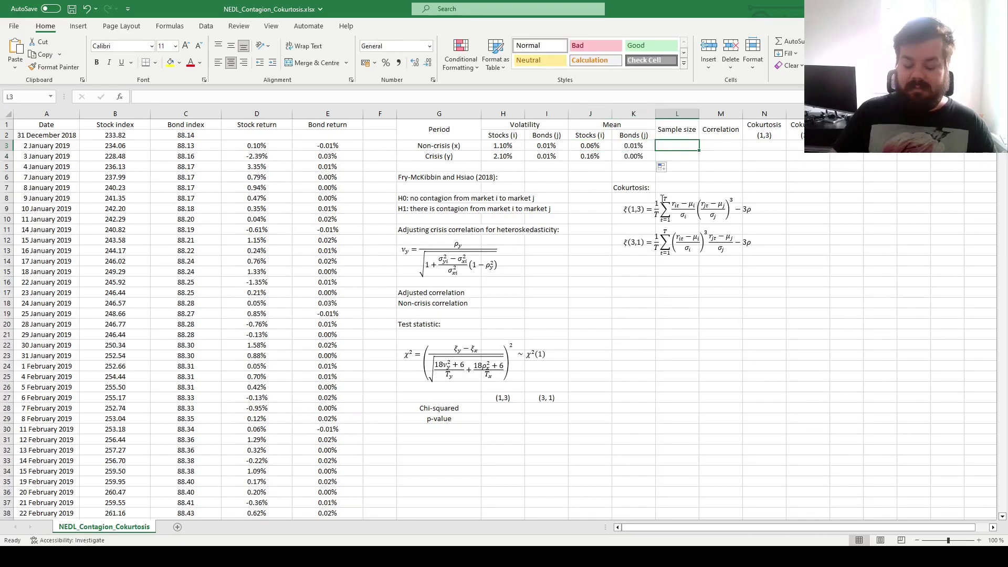
type("=COUNT(")
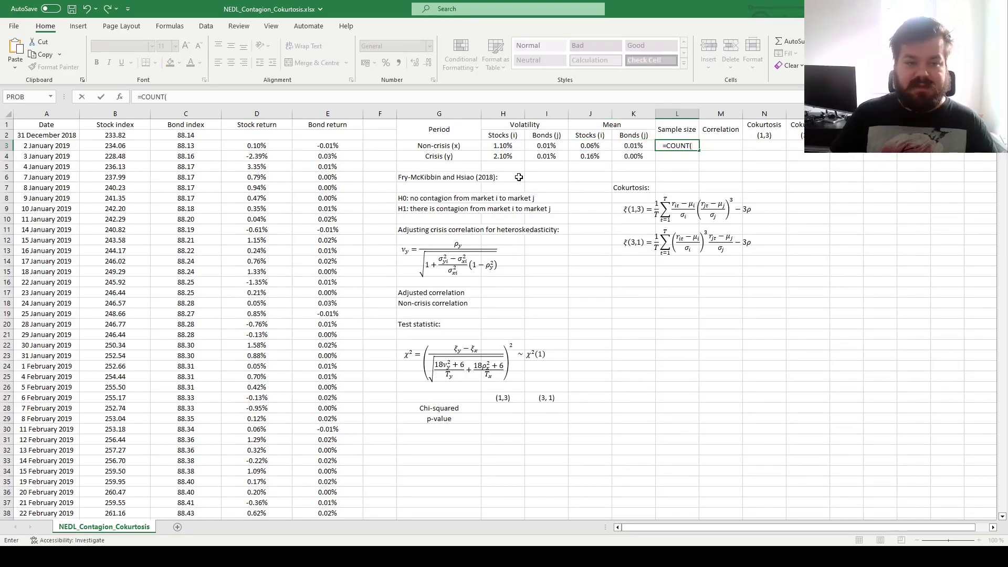
type("D3:D")
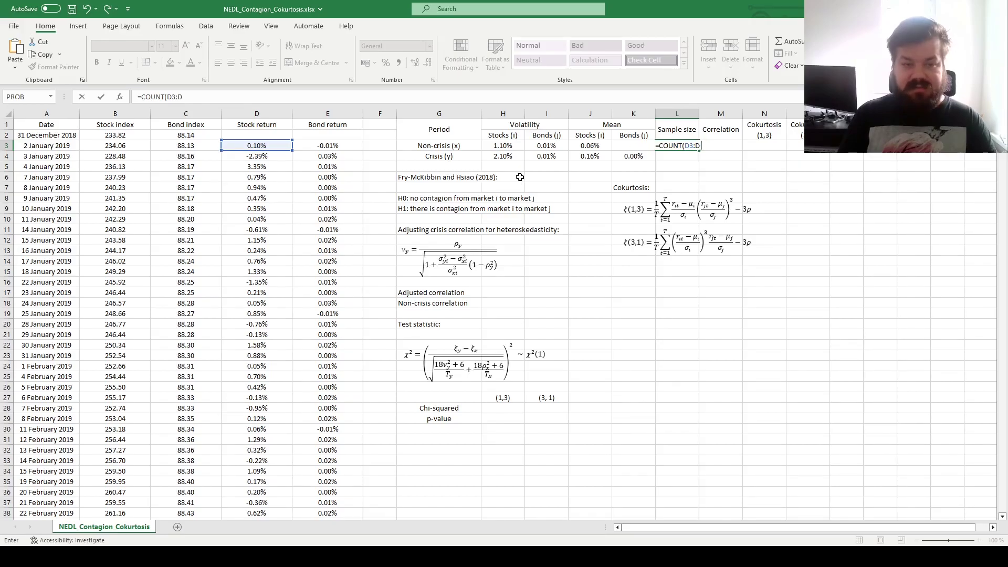
key("ctrl+shift+Down")
type(")")
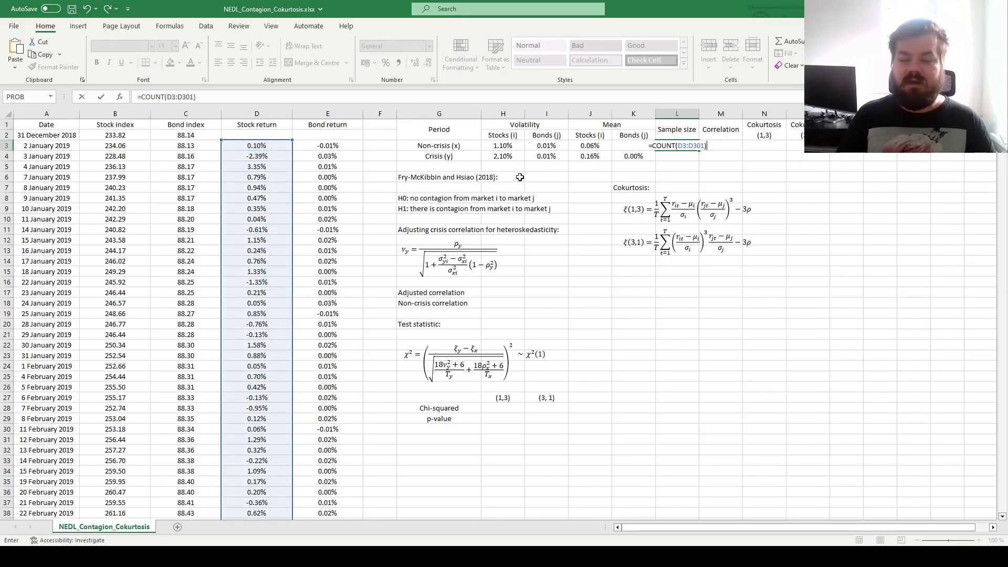
key("Return")
Calculate the crisis sample size in L4 with =COUNT(D302:D507) and check both sample size formulas.
type("=COUN")
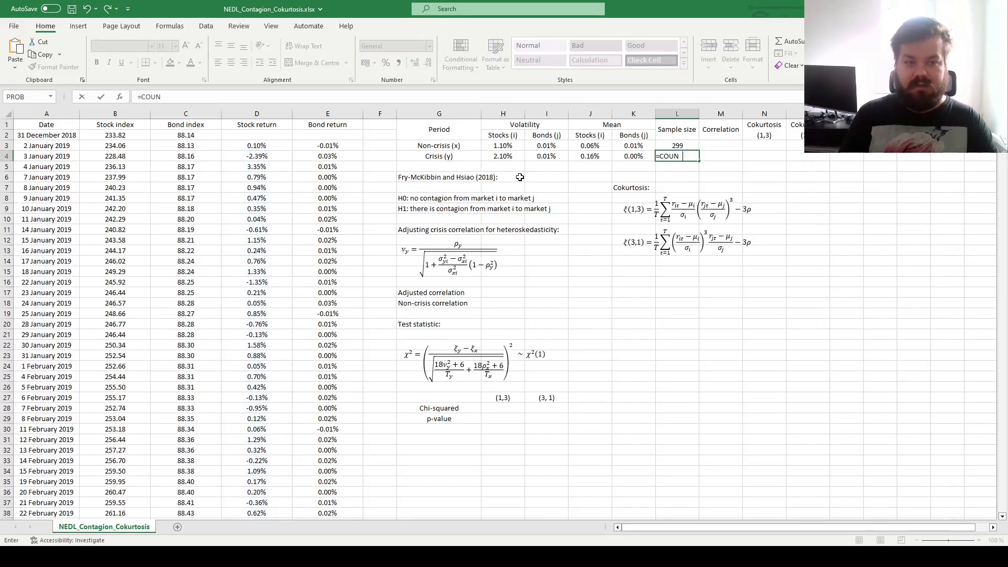
type("T(D3")
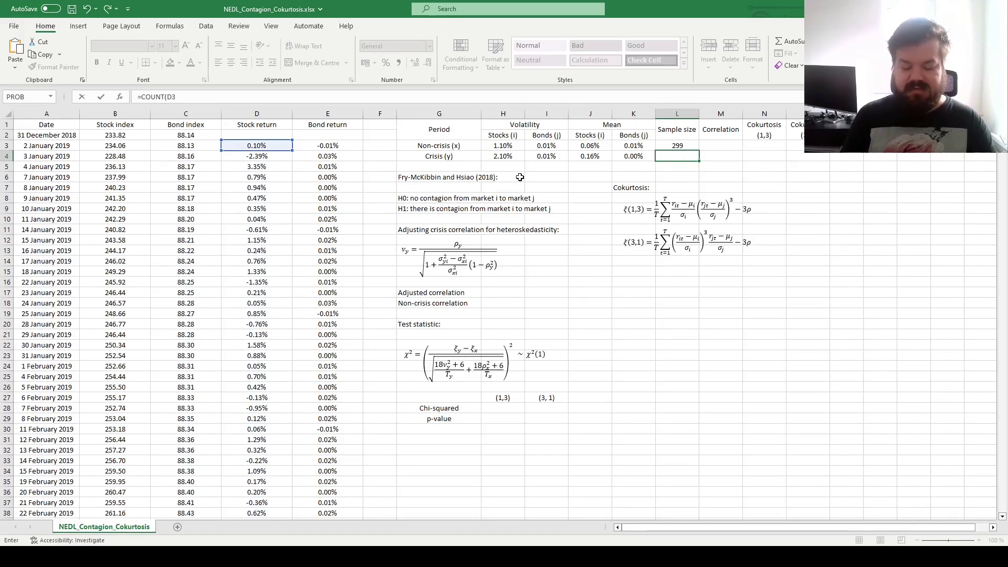
type("02:D")
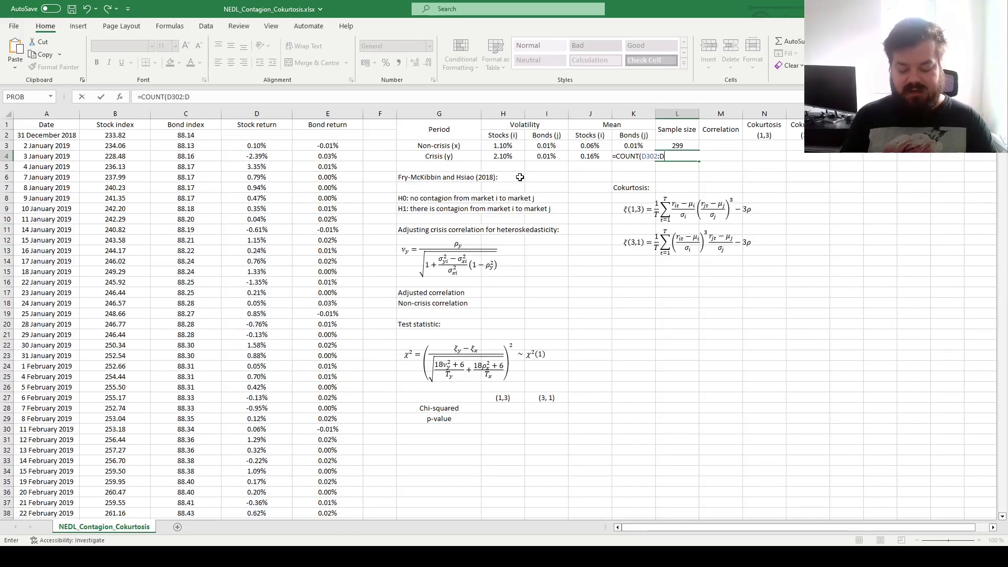
type("507)")
key("Return")
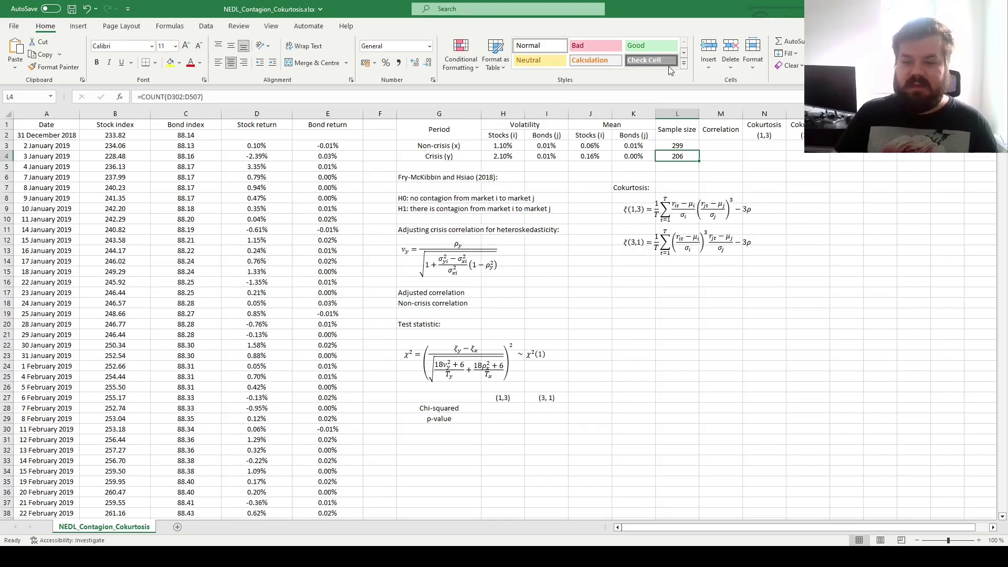
left_click(671, 145)
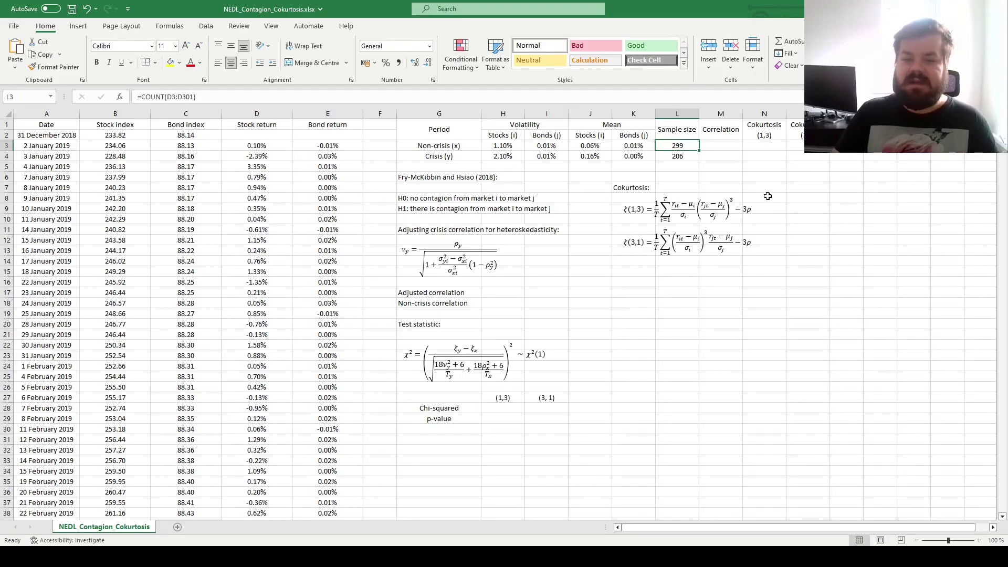
left_click(673, 157)
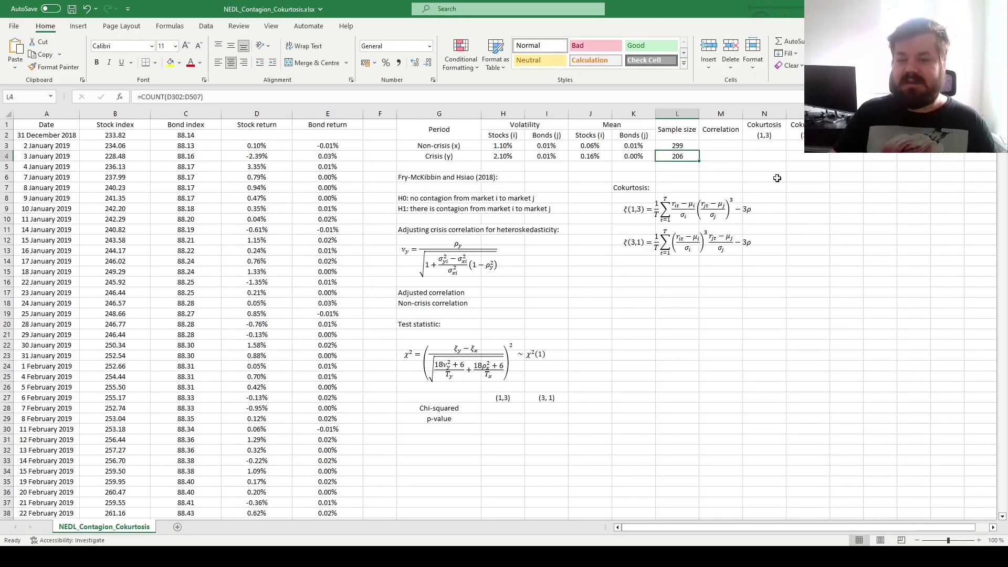
Calculate the non-crisis correlation between stock and bond returns in M3 with =CORREL(D3:D301,E3:E301).
left_click(735, 143)
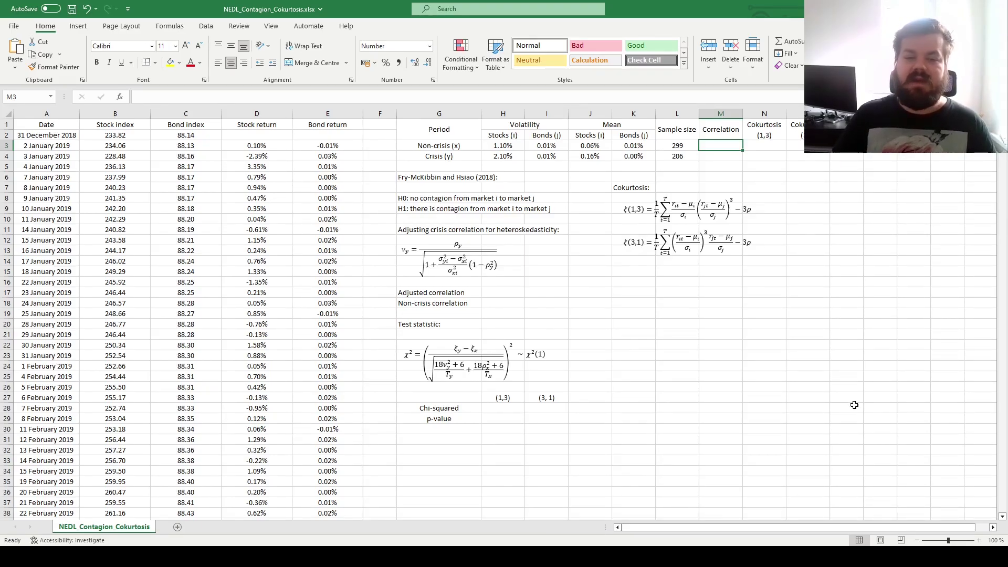
type("=CORREL(D")
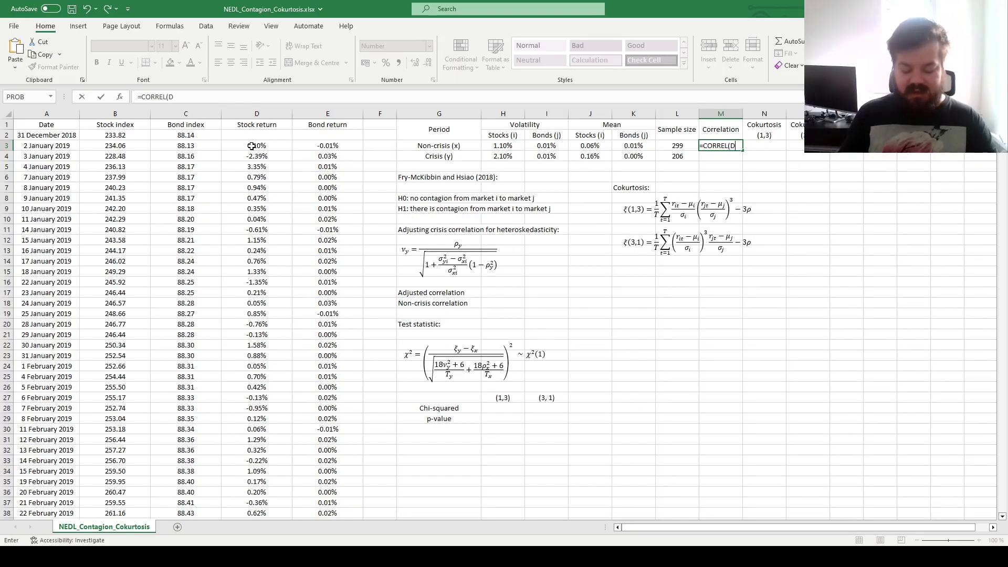
type("3:D301")
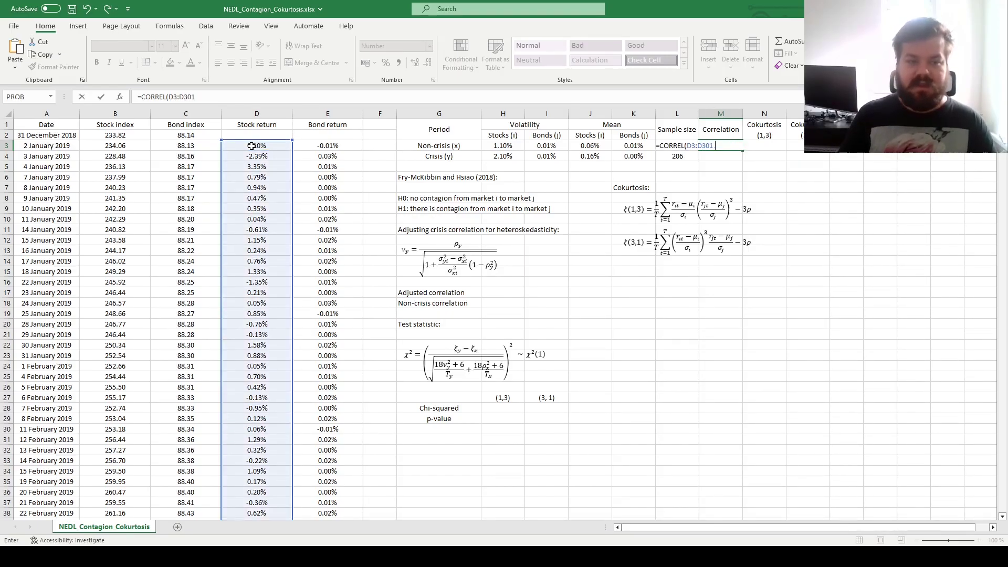
type(",E3:E301")
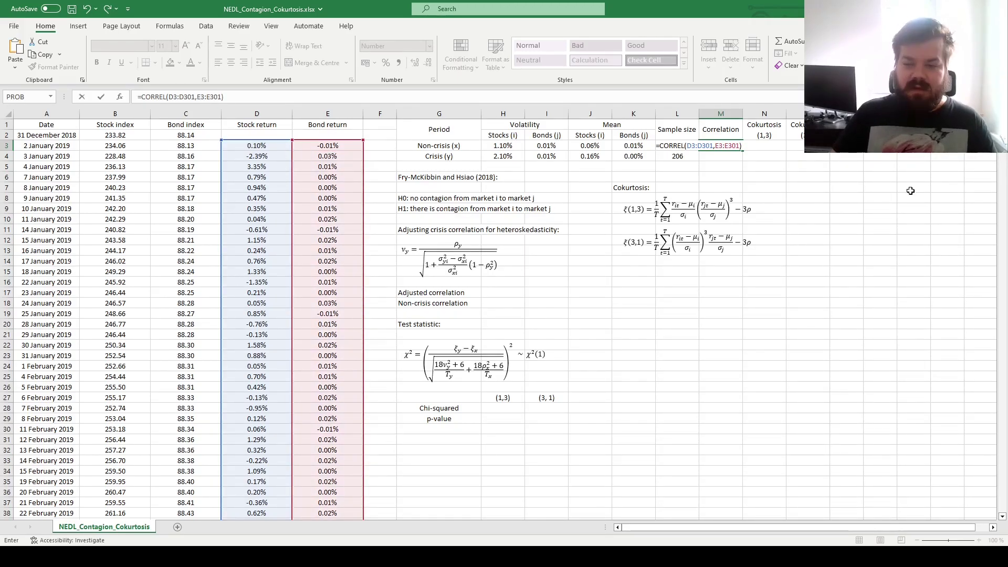
key("Return")
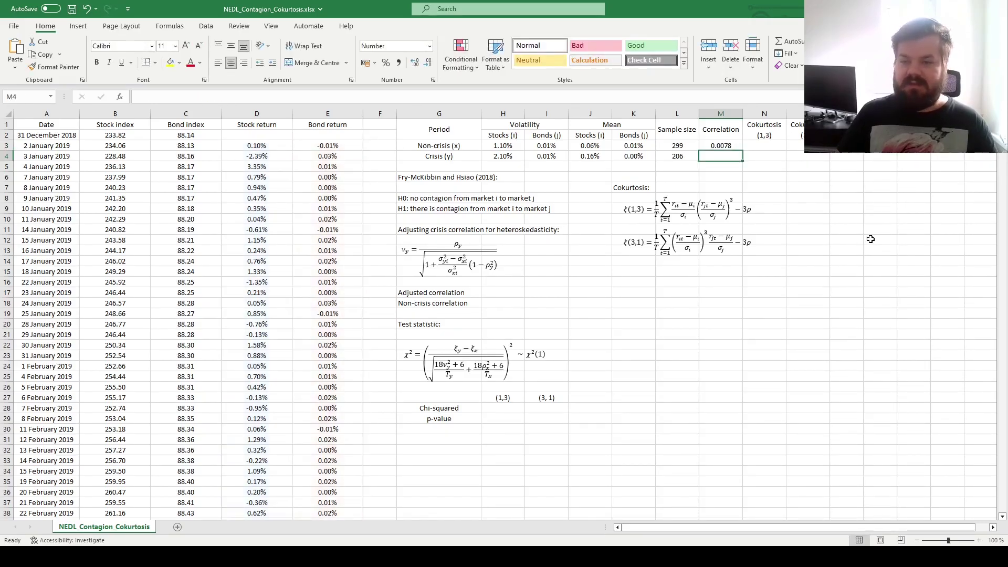
key("Up")
key("Down")
left_click(733, 145)
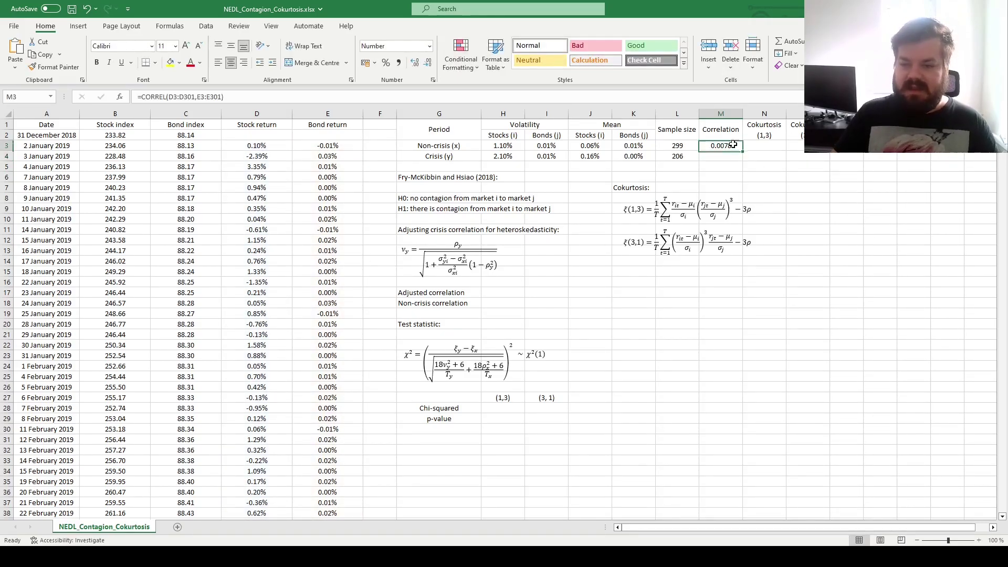
Calculate the crisis correlation between stock and bond returns in M4 with =CORREL(D302:D507,E302:E507).
key("Down")
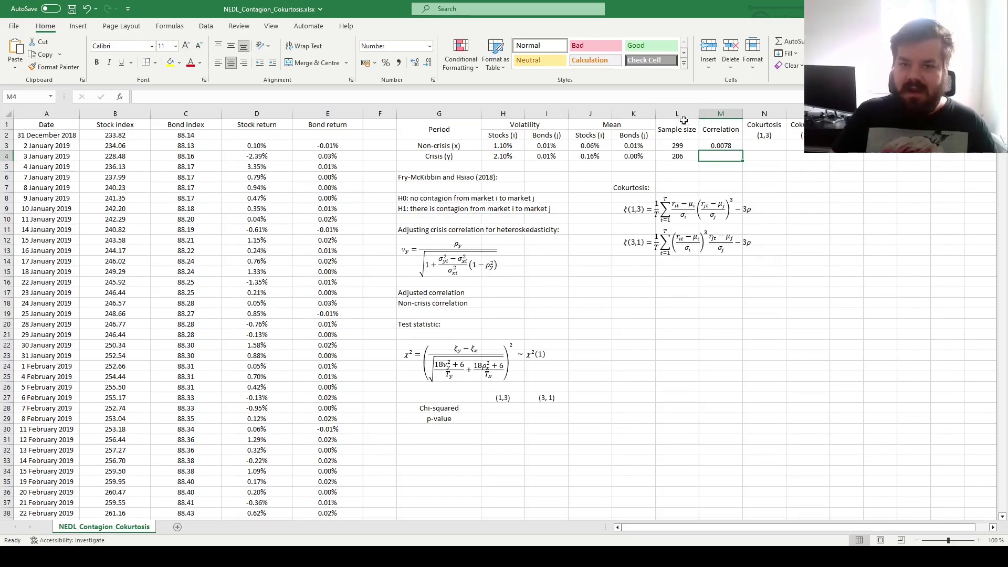
type("=CORREL*")
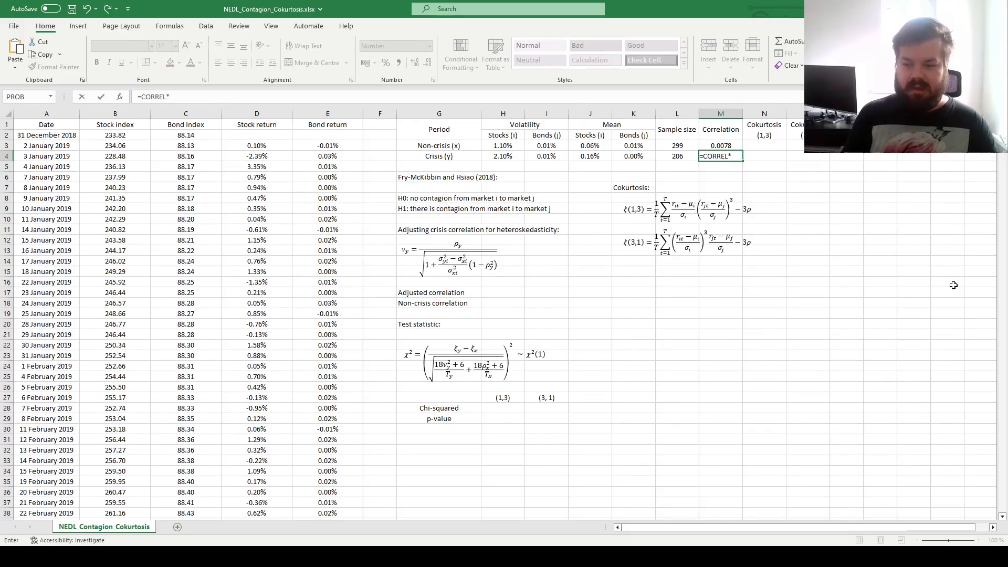
key("BackSpace")
type("(D")
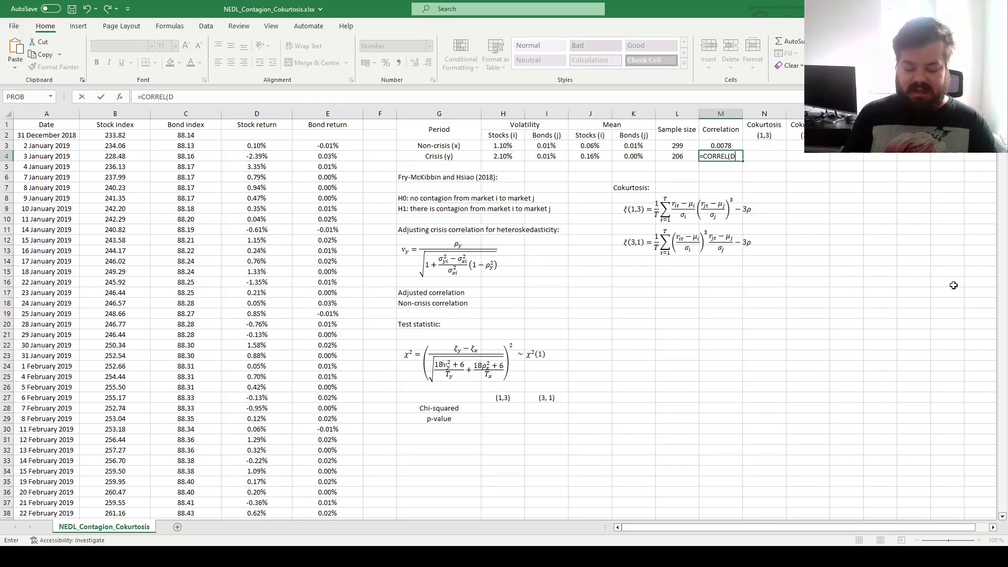
type("302:D507")
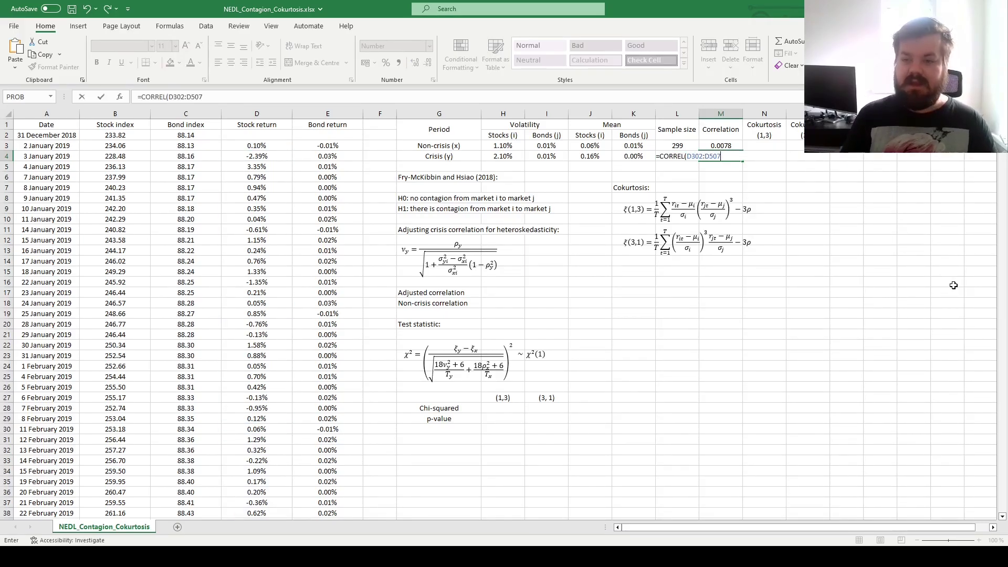
type(",E")
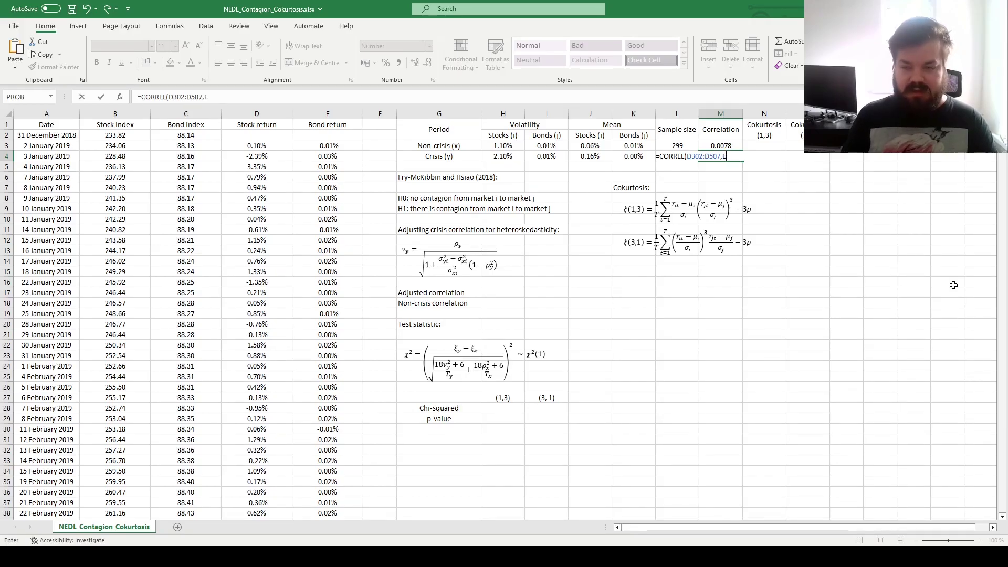
type("302:E5")
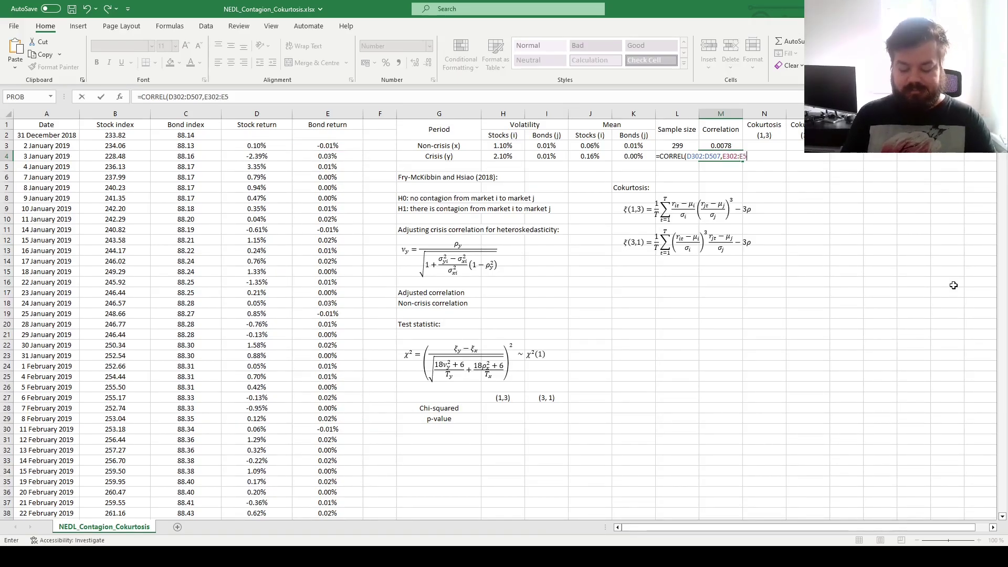
type("07)")
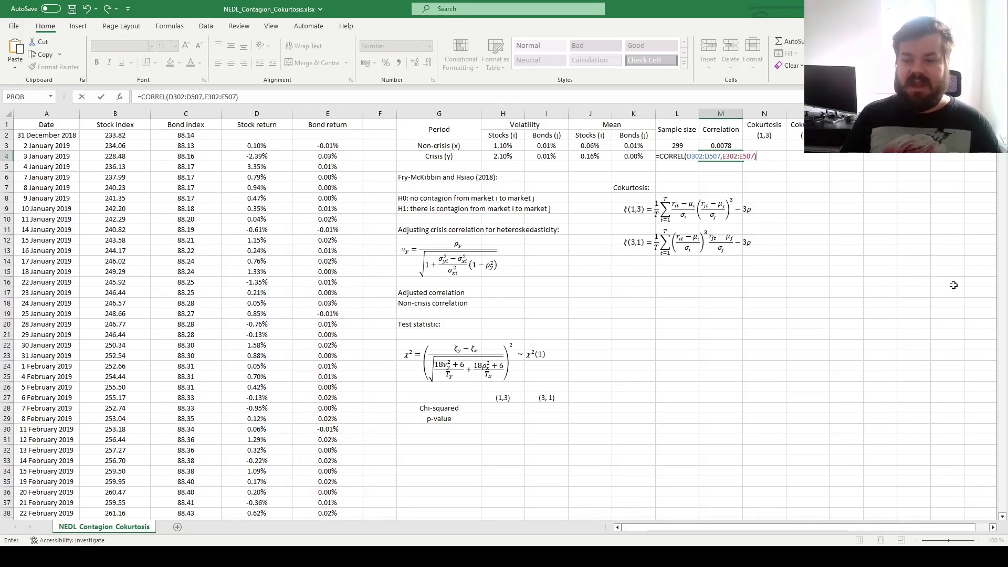
key("ctrl+Return")
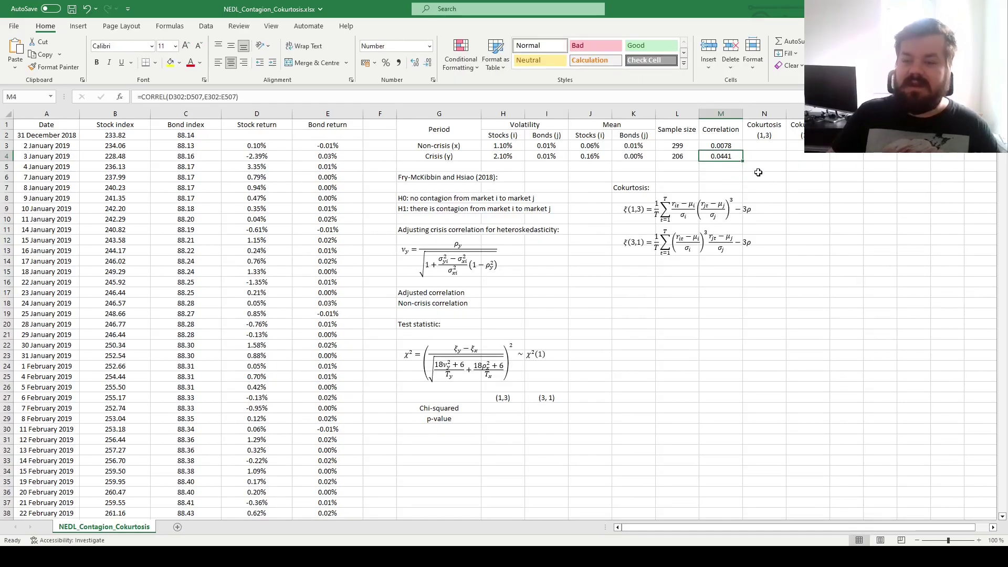
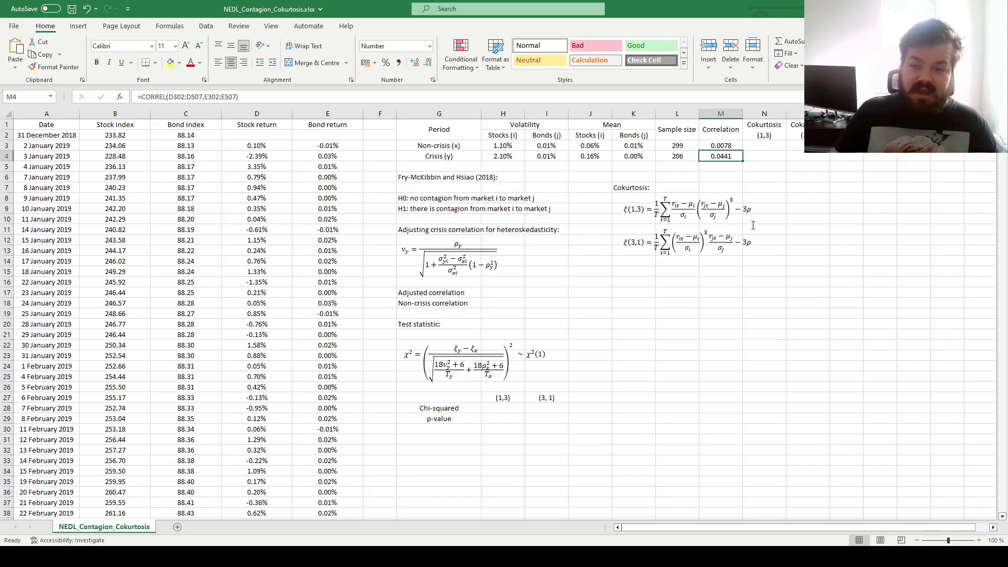
Examine the (1,3) and (3,1) cokurtosis formulas to see how the standardised returns and correlation enter each one.
left_click(643, 217)
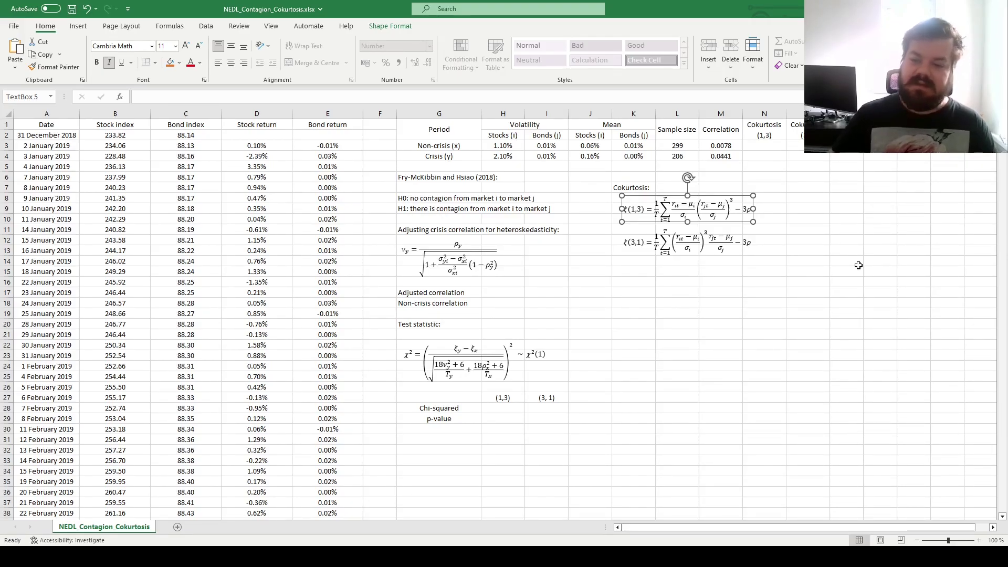
left_click(613, 256)
left_click(624, 255)
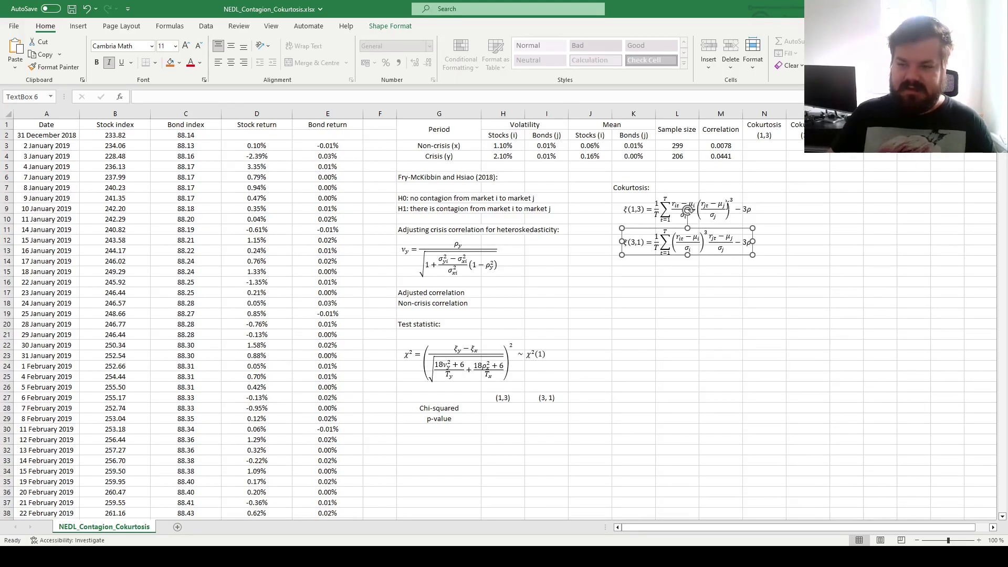
Begin the non-crisis (1,3) cokurtosis formula in N3 with the standardised stock returns, =AVERAGE((D3:D301 - J3)/H3*.
left_click(771, 146)
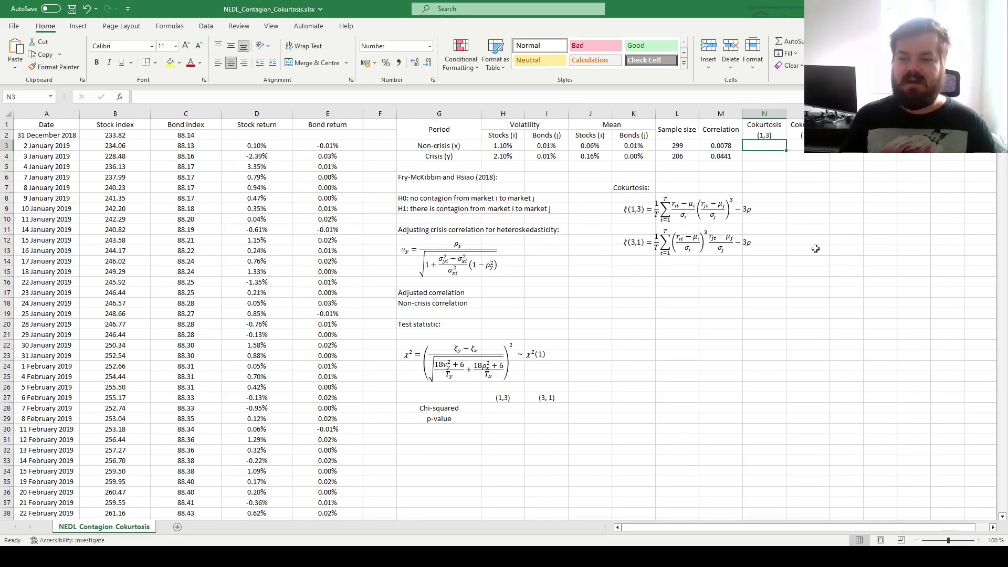
type("=")
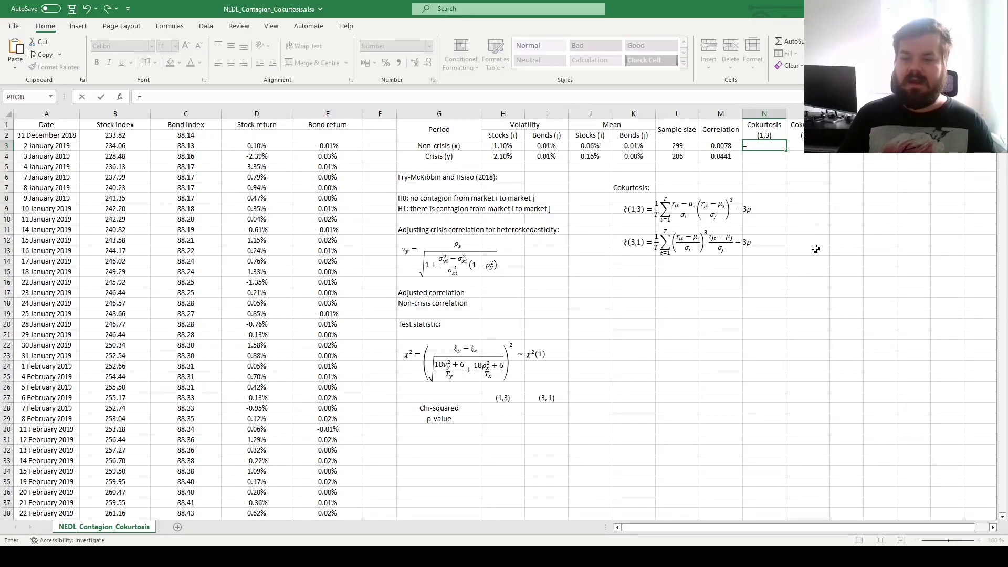
type("AVERAGE")
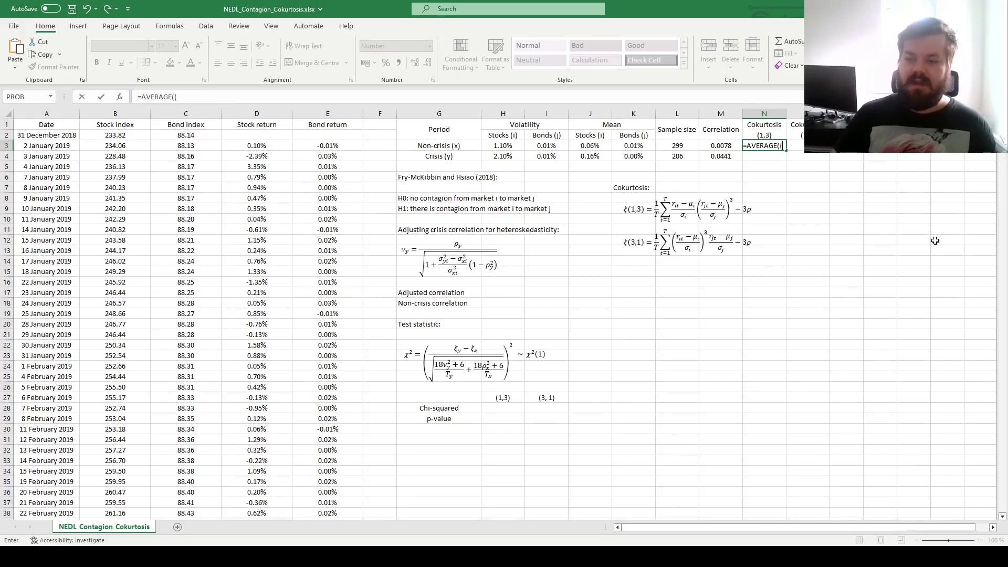
type("(")
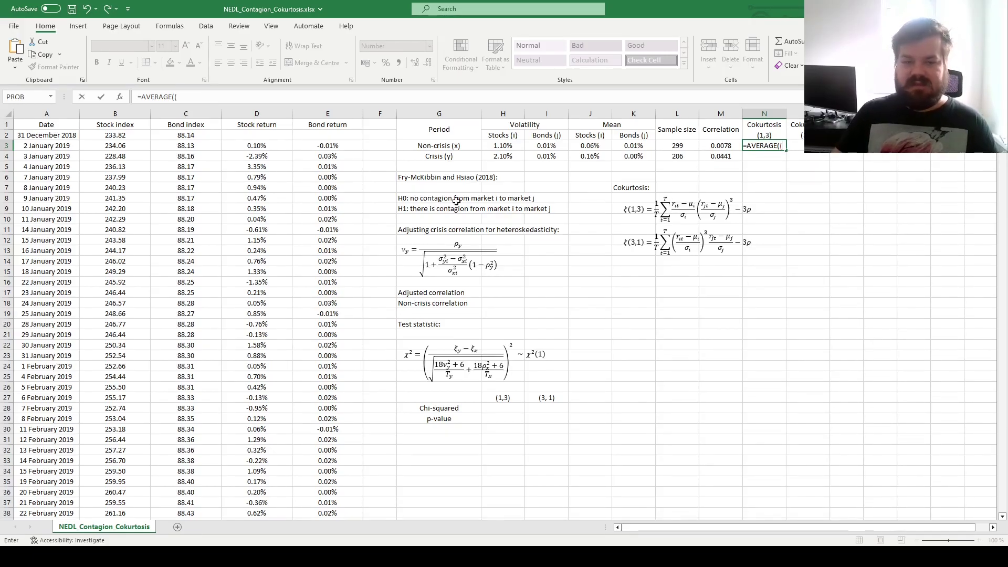
left_click(261, 143)
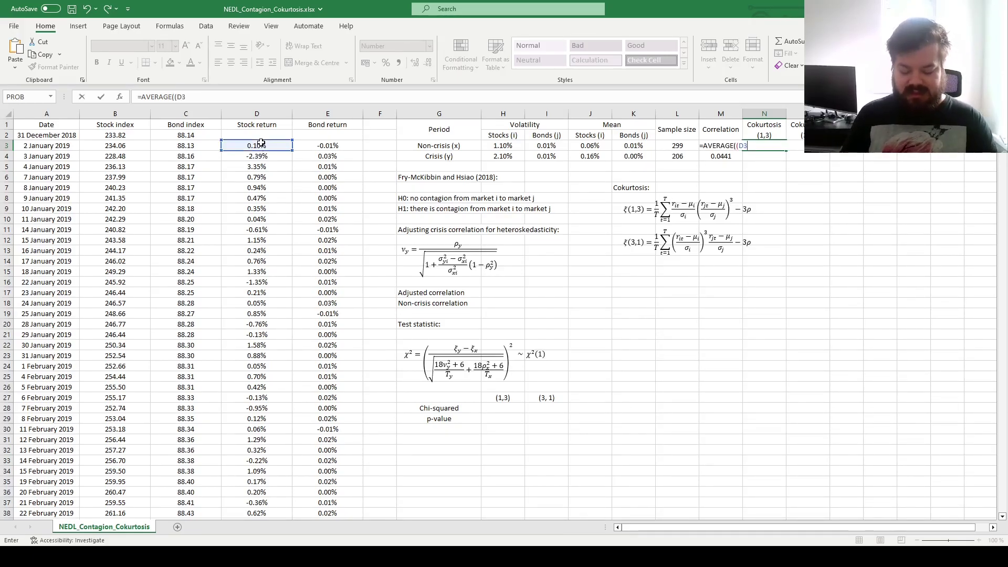
key("ctrl+shift+Down")
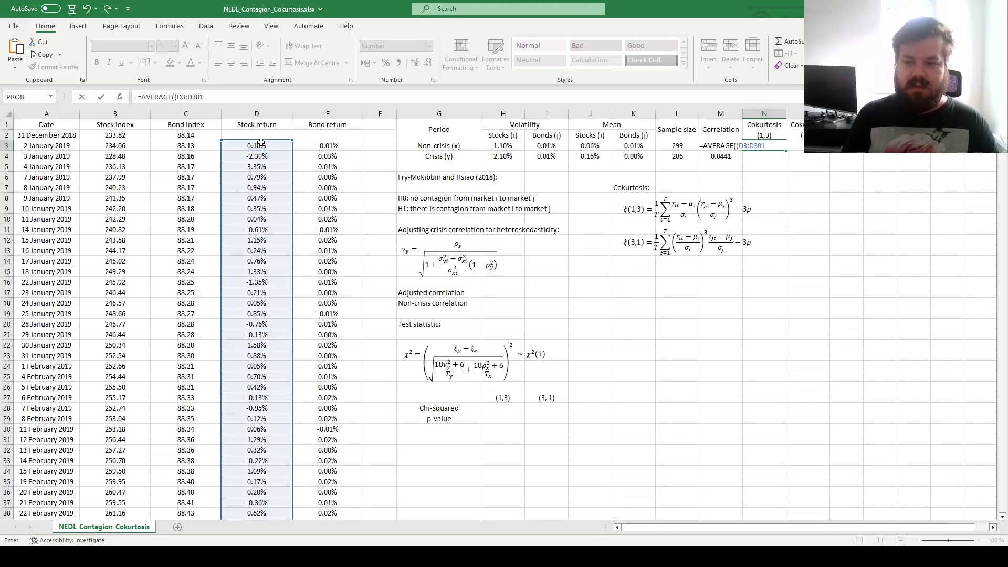
type("-")
left_click(595, 147)
type(")/")
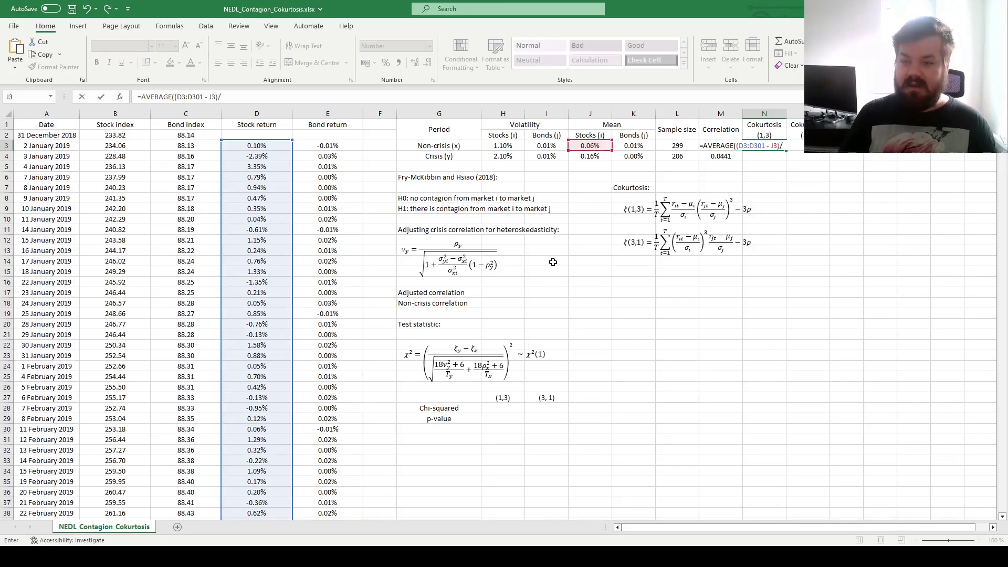
left_click(507, 147)
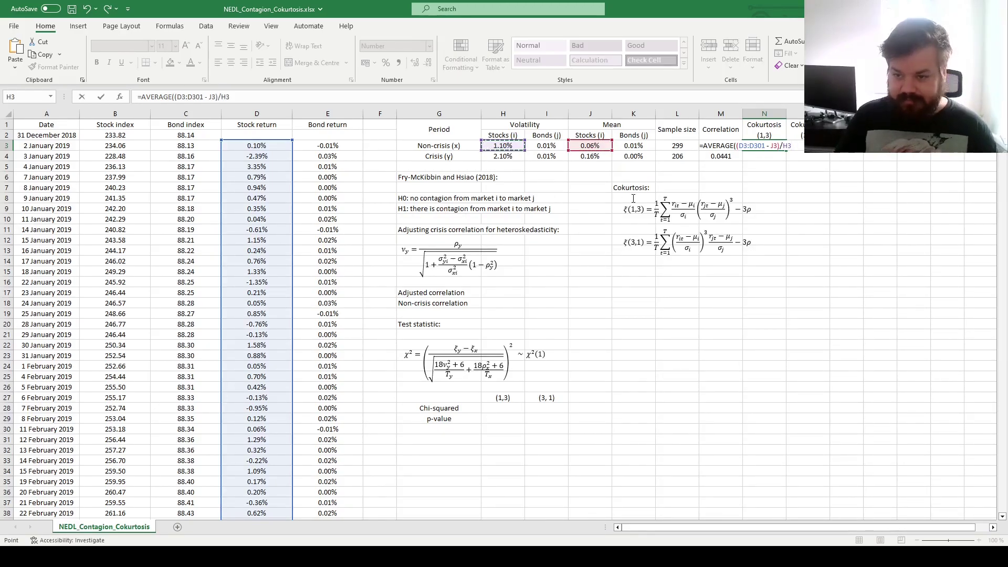
type(")")
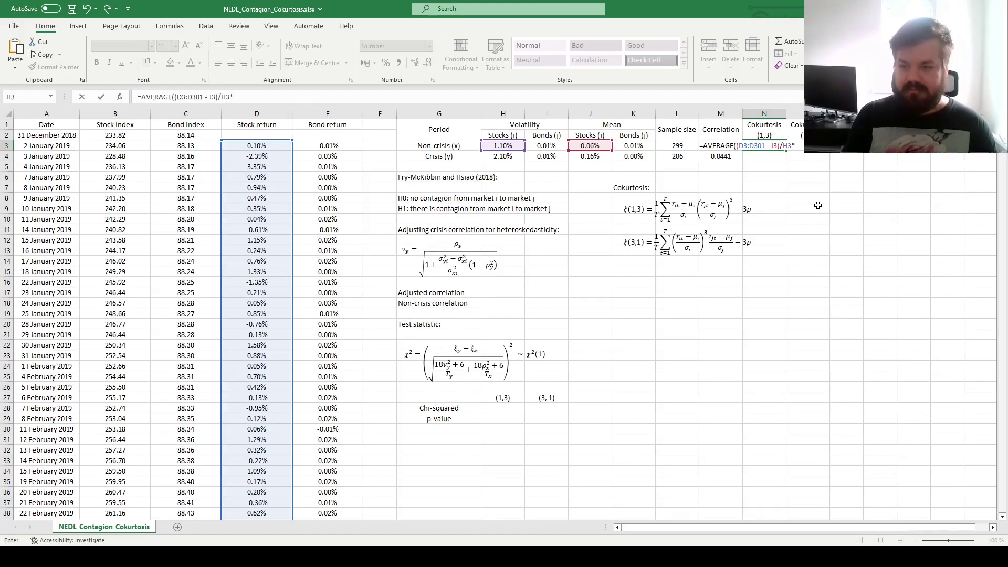
Complete the N3 formula with the cubed standardised bond returns and the correlation term, (E3:E301 - K3)^3/I3^3) - 3*M3.
type("E3:")
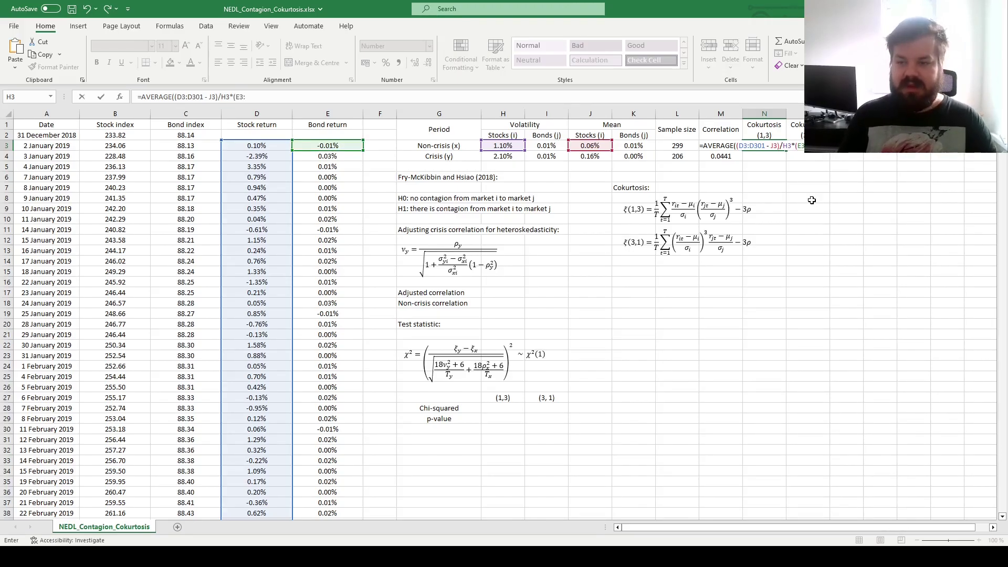
type("E301 -")
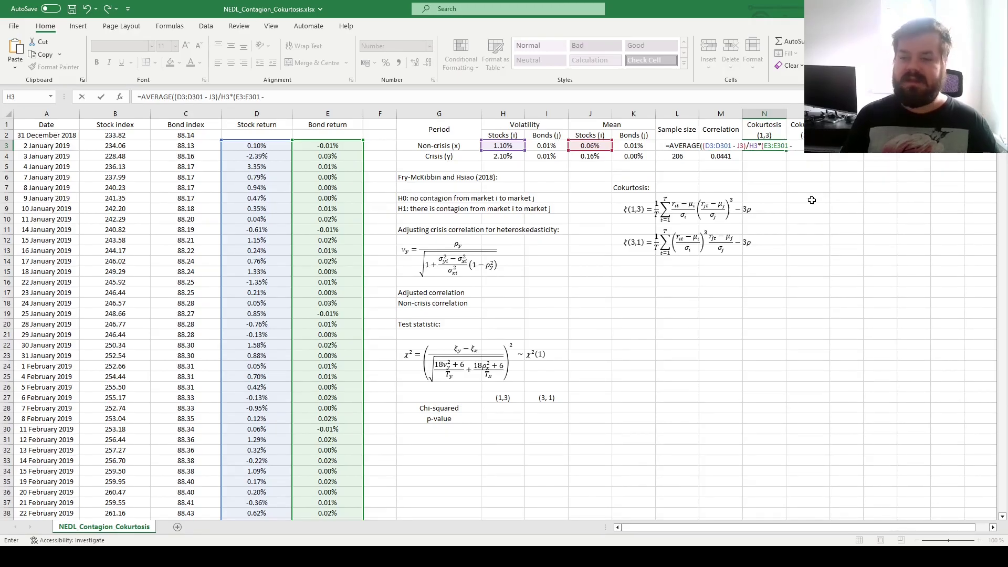
left_click(629, 145)
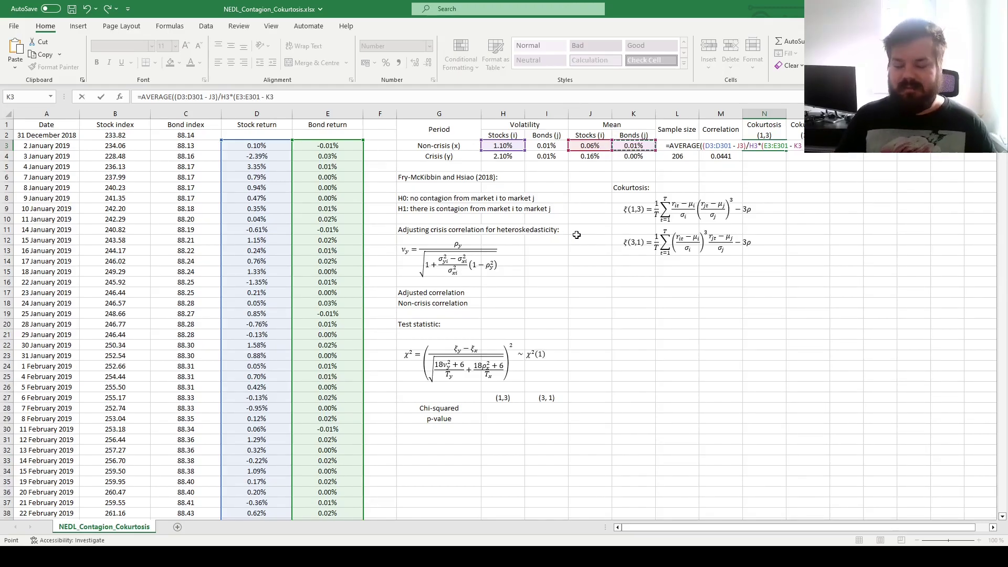
type(")^3/")
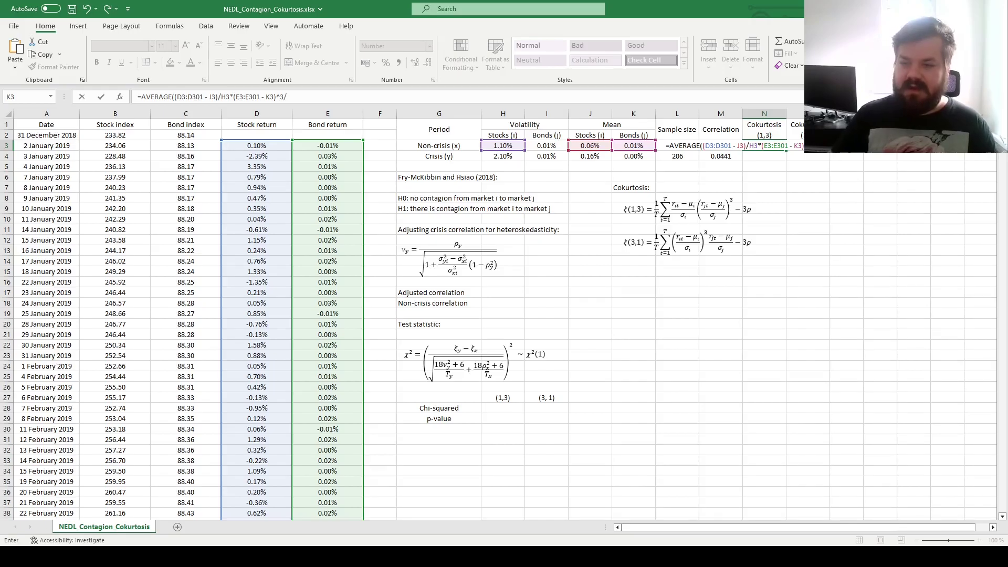
left_click(551, 146)
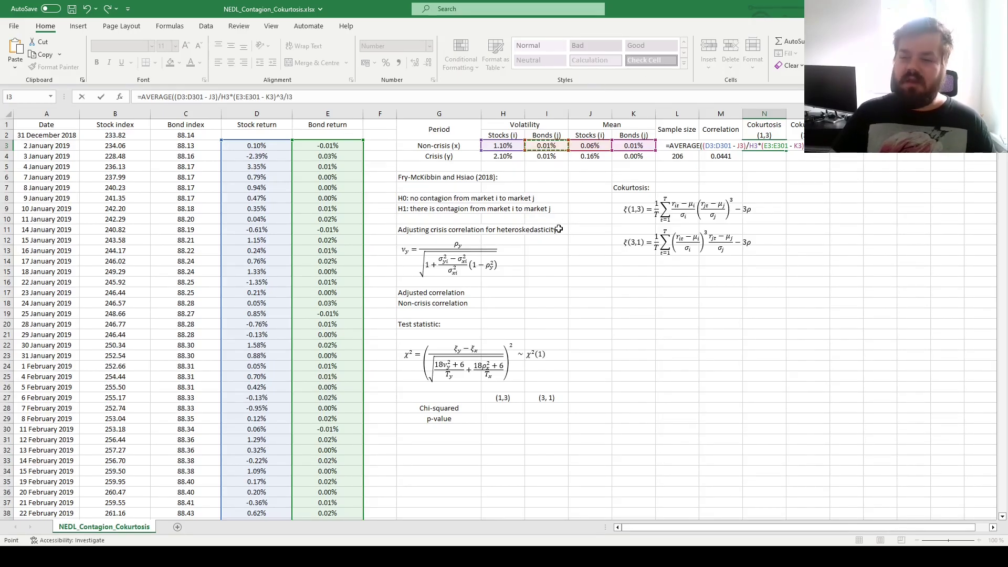
type("^3) - 3")
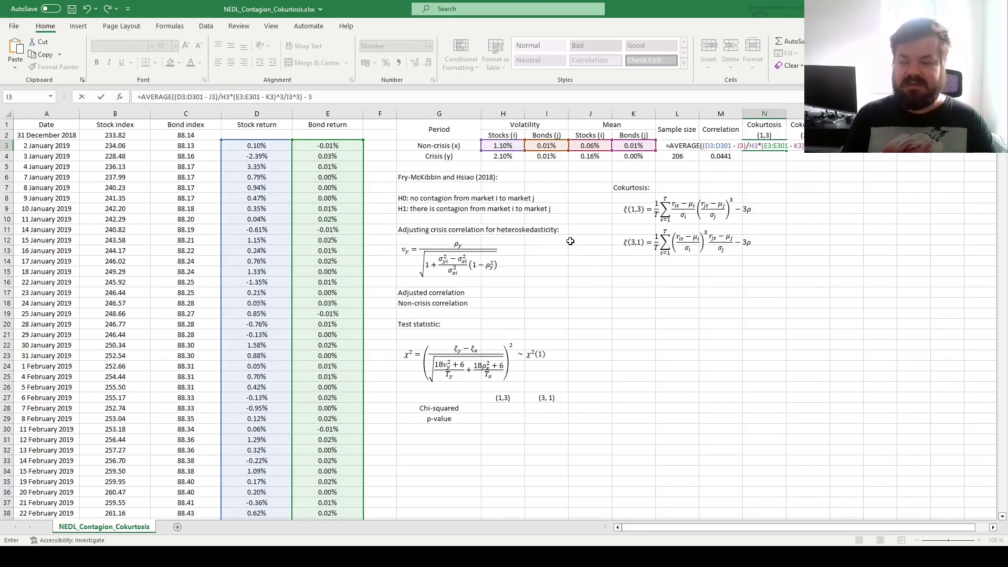
type("*")
left_click(716, 149)
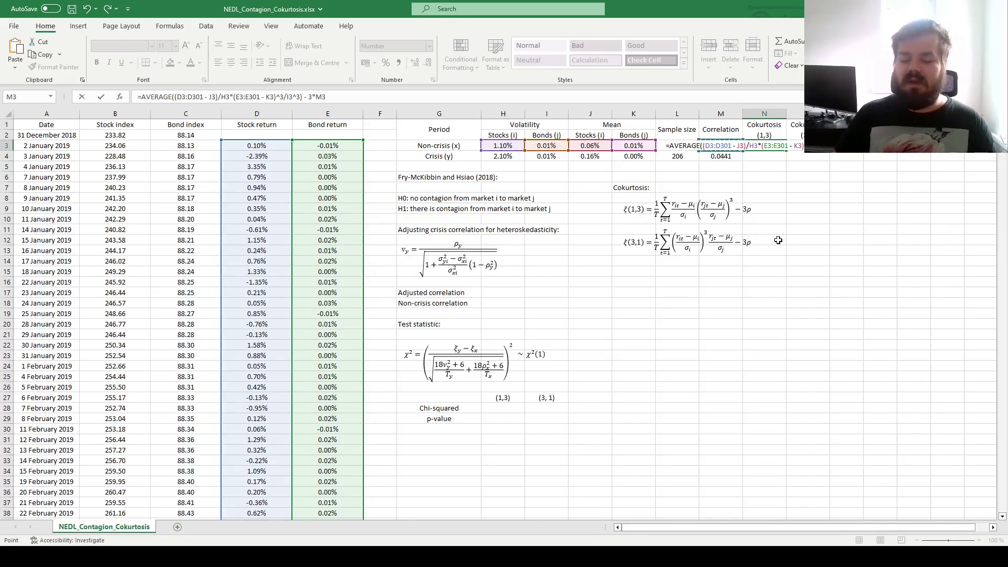
key("ctrl+Return")
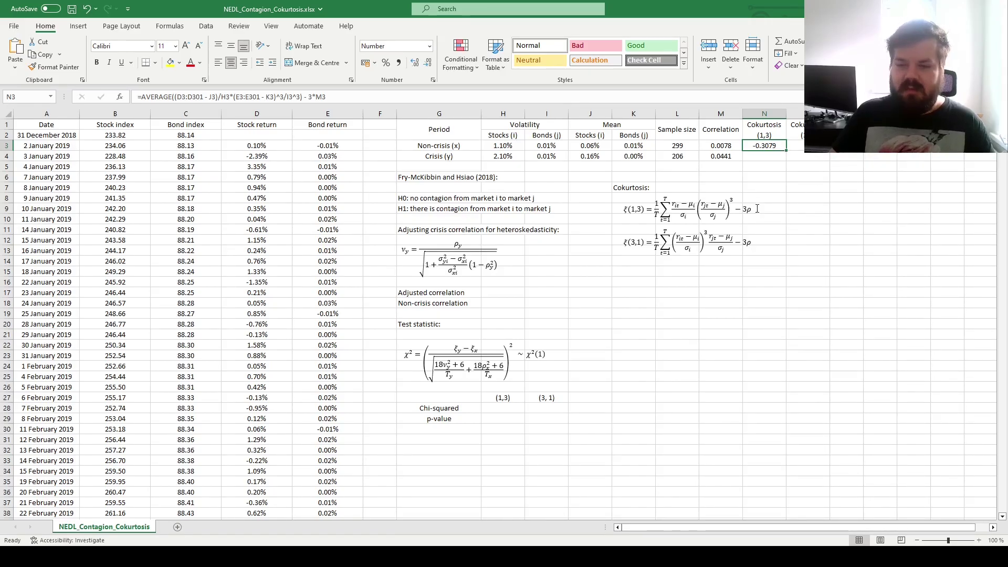
Reuse the N3 formula in O3 for the non-crisis (3,1) cokurtosis and cube its stock terms as (D3:D301 - J3)^3/H3^3.
double_click(766, 149)
key("Tab")
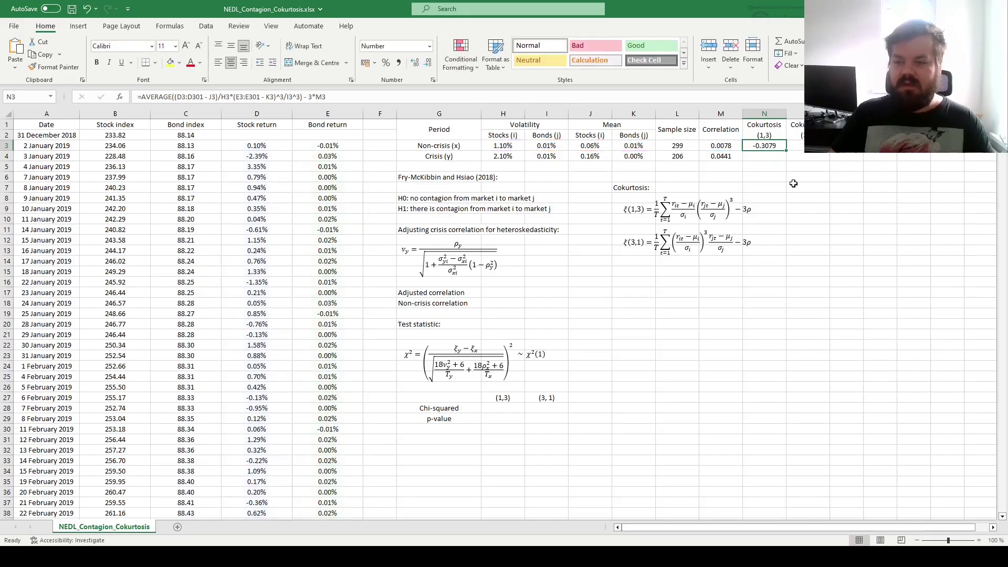
left_click(275, 97)
key("ctrl+v")
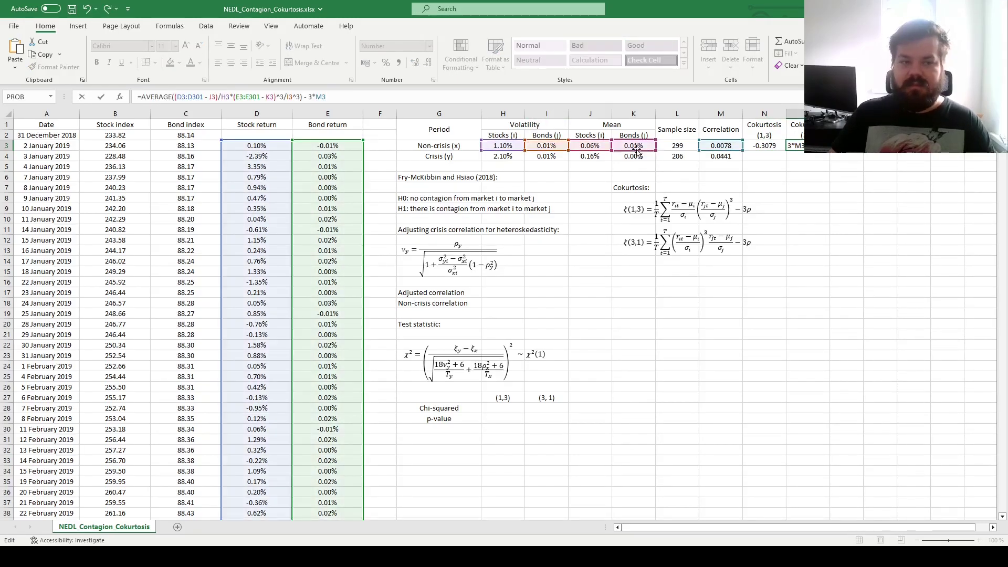
left_click(219, 97)
type("^3")
left_click(239, 97)
type("^3")
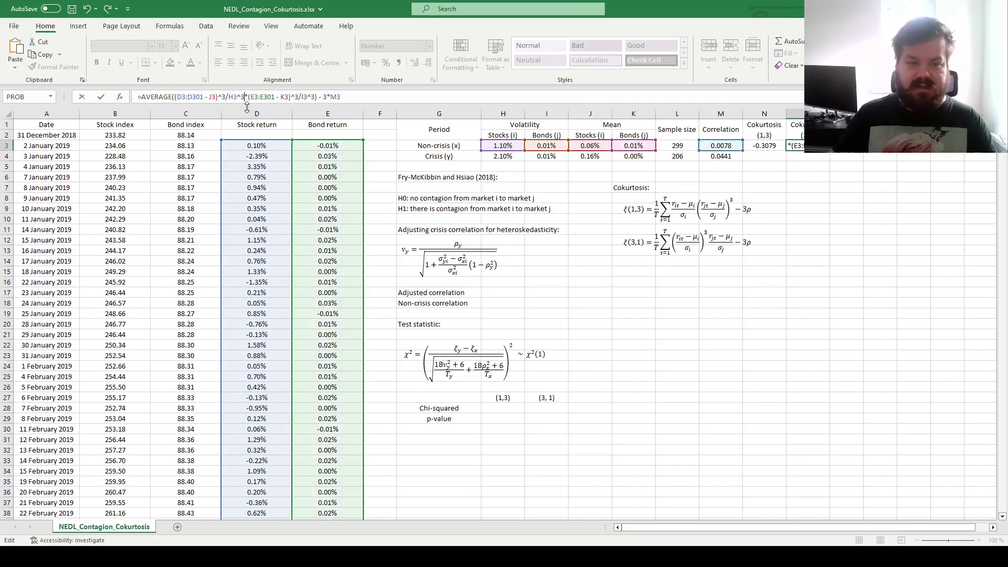
Remove the cubes from the bond terms in O3, completing =AVERAGE((D3:D301 - J3)^3/H3^3*(E3:E301 - K3)/I3) - 3*M3.
left_click(298, 97)
key("BackSpace")
key("BackSpace")
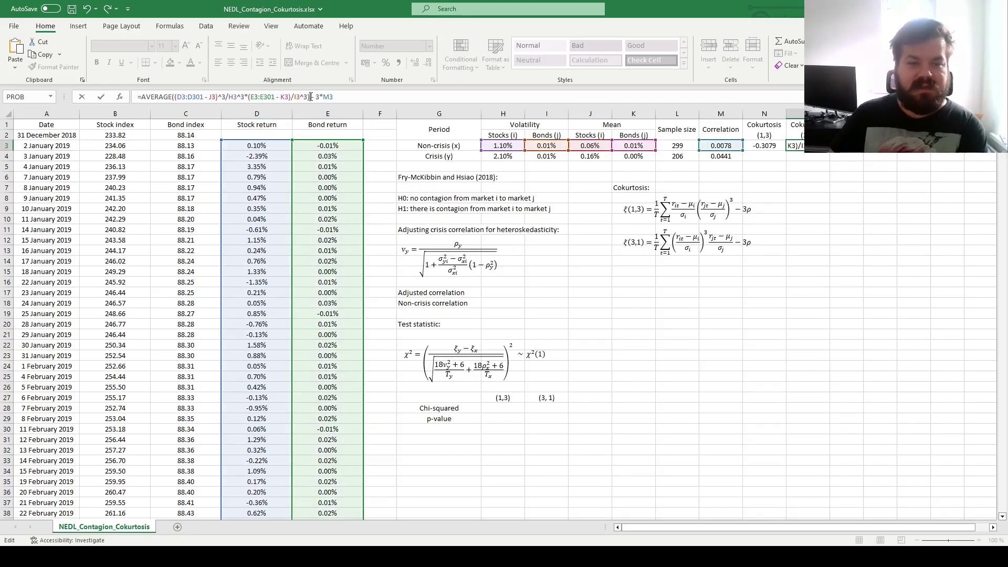
left_click(307, 97)
key("BackSpace")
key("BackSpace")
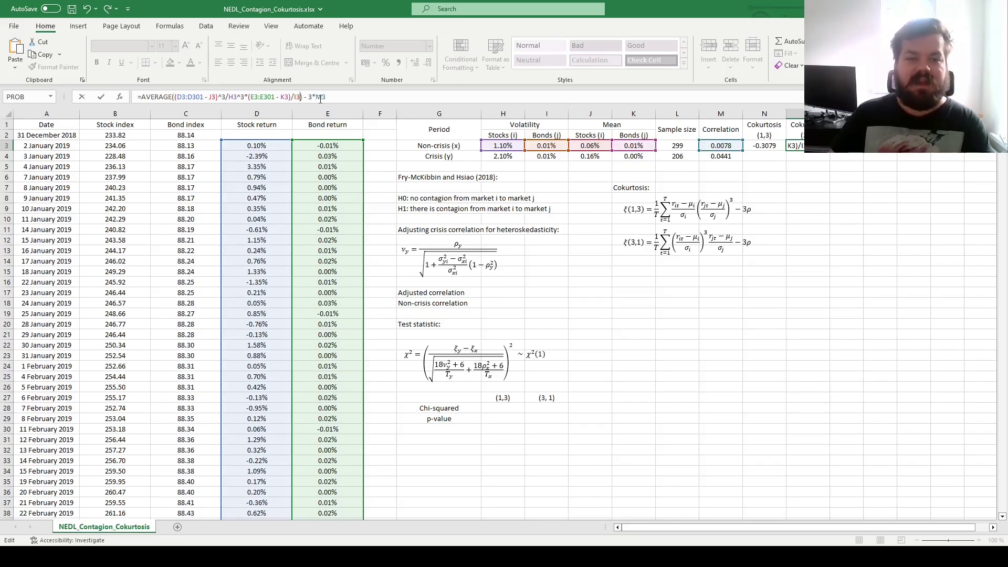
key("Return")
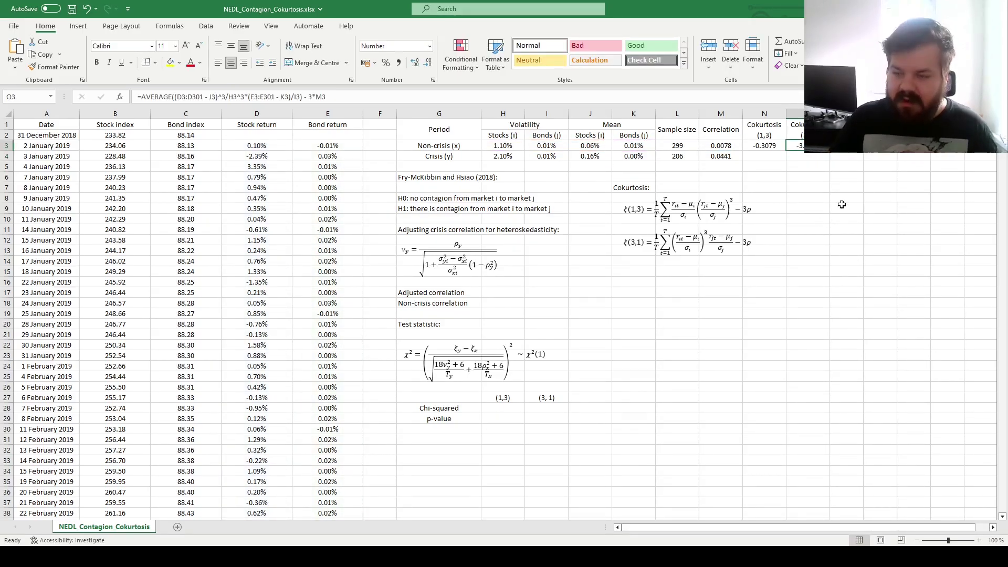
Compare the non-crisis (1,3) and (3,1) cokurtosis formulas and check the crisis cokurtosis and non-crisis correlation cells.
left_click(773, 147)
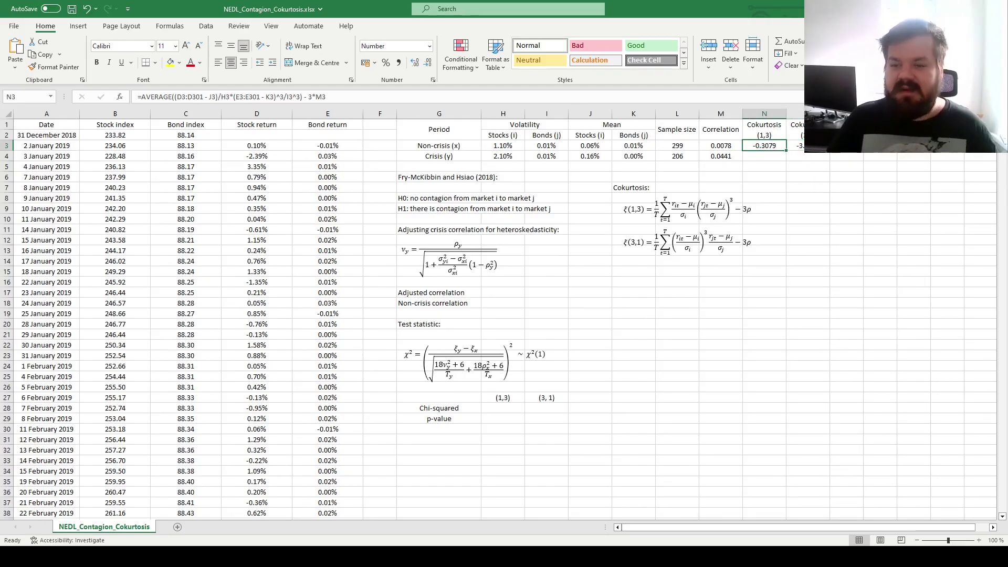
key("Right")
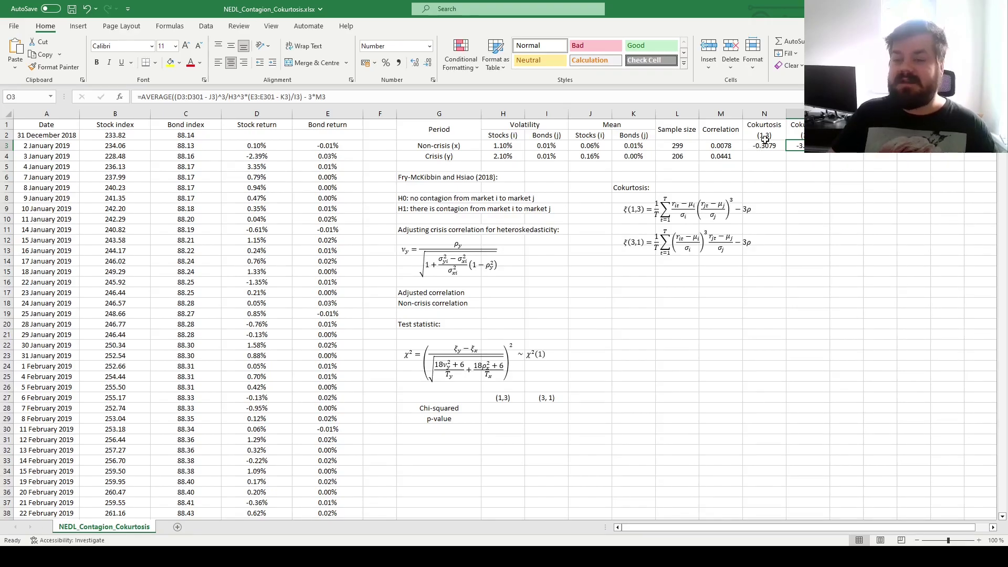
left_click(472, 155)
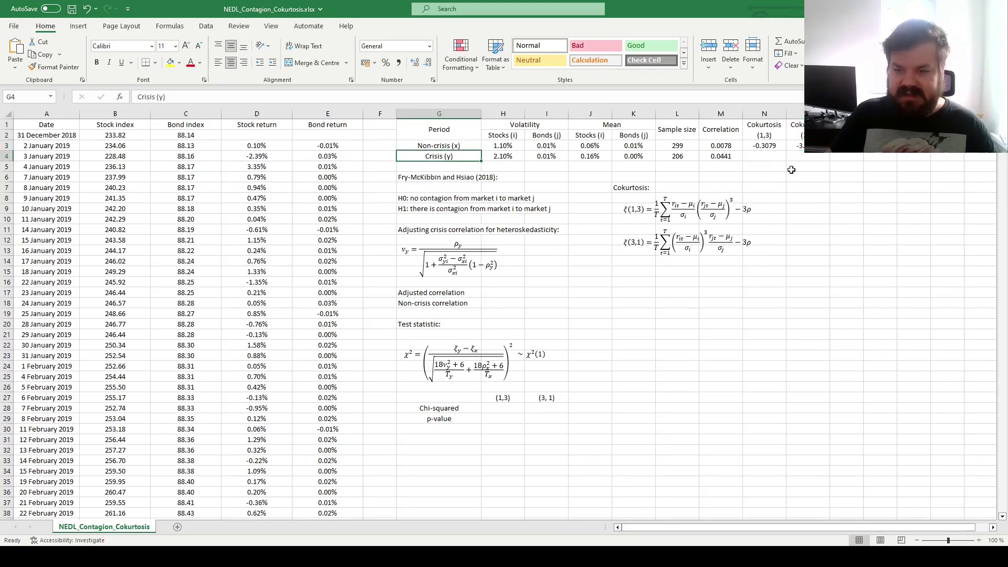
left_click(776, 157)
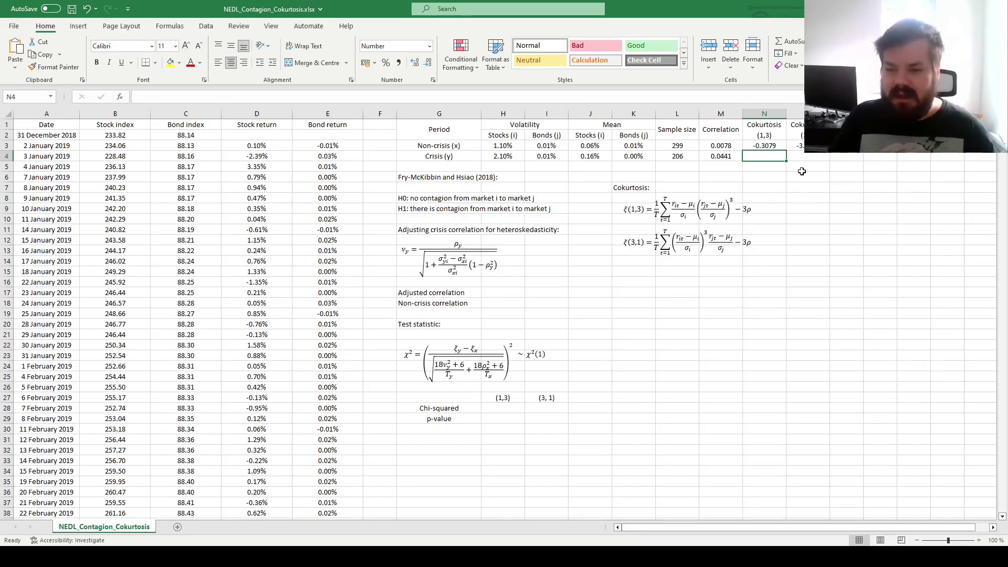
left_click(507, 302)
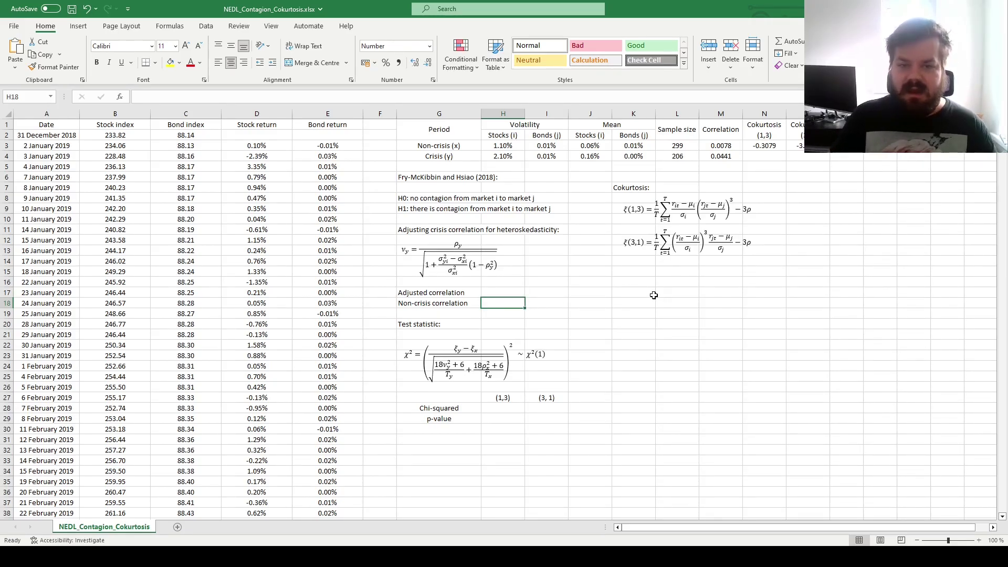
Begin the adjusted crisis correlation in H17 with the crisis correlation over the variance difference, =M4/SQRT(1 + (H4^2 - H3^2.
left_click(513, 288)
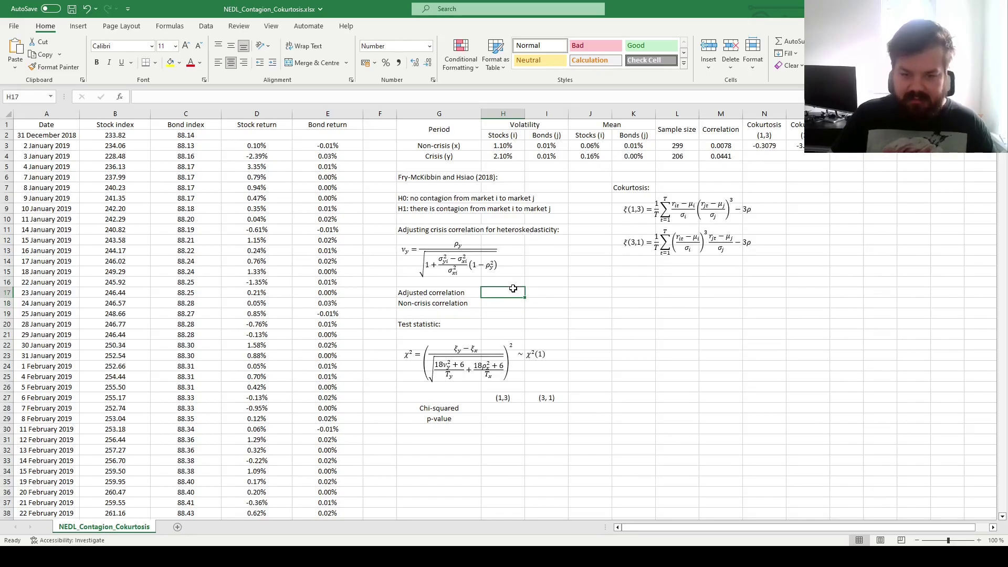
type("=")
left_click(720, 158)
type("/")
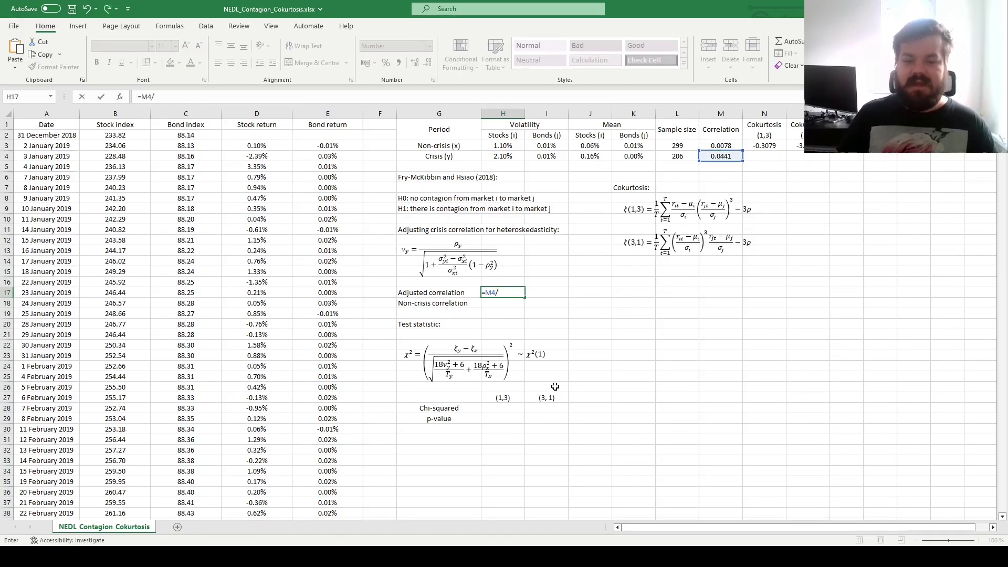
type("SQRT(1 +")
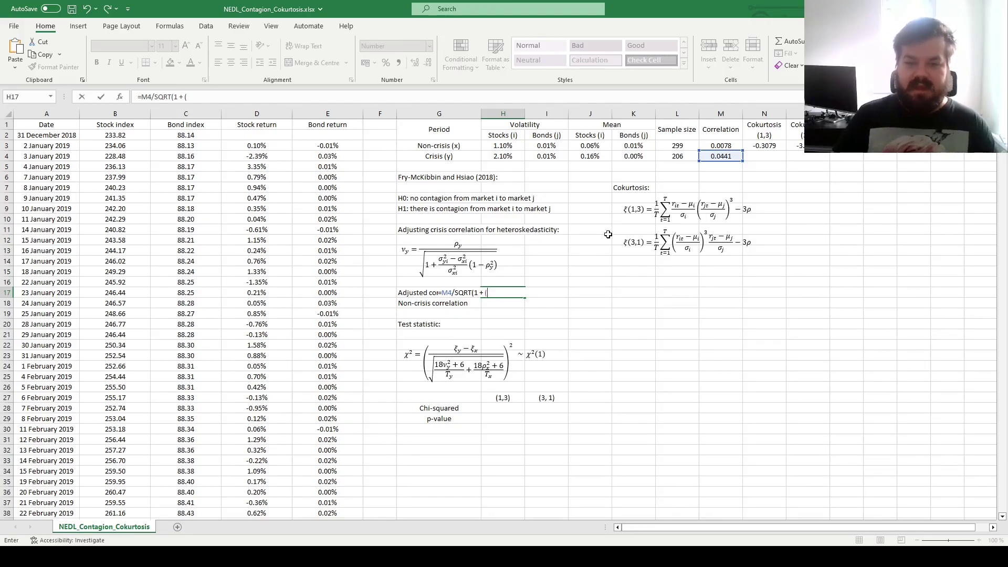
type("(")
left_click(512, 157)
type("^2 -")
key("ctrl+Up")
key("Up")
type("^2")
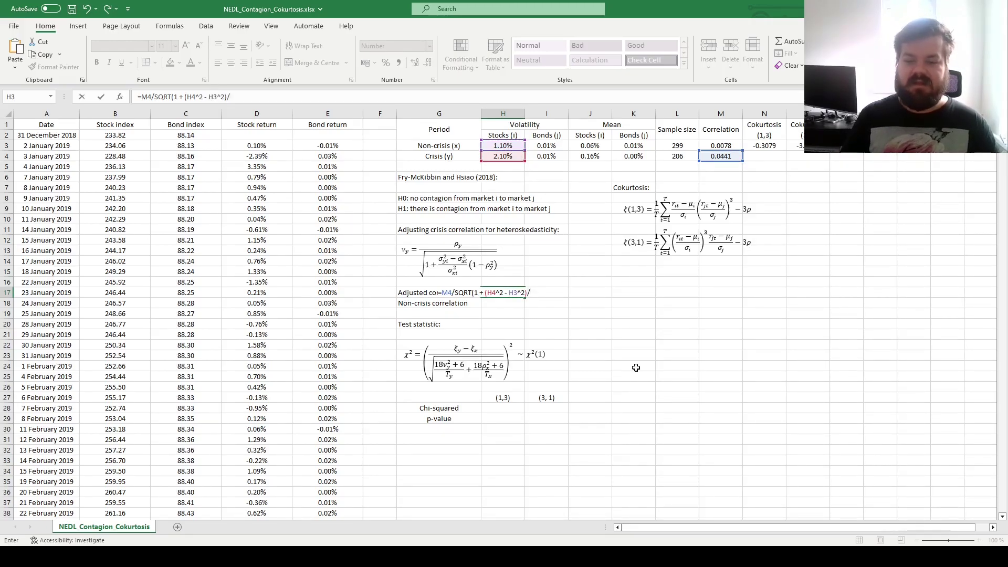
Complete the adjusted crisis correlation in H17 as =M4/SQRT(1 + (H4^2 - H3^2)/H3^2*(1 - M4^2)).
type(")/")
left_click(500, 145)
type("^2")
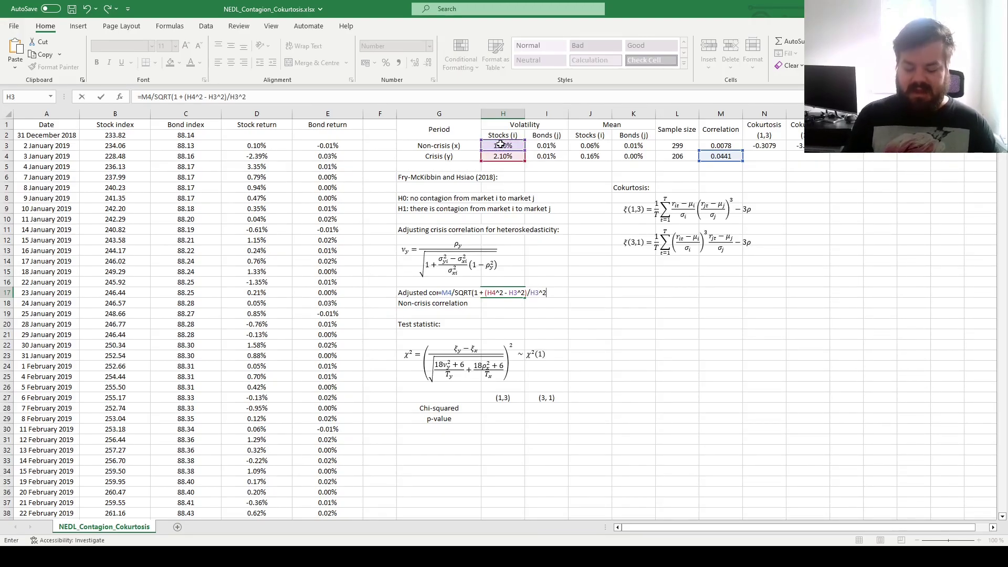
type("*(1 -")
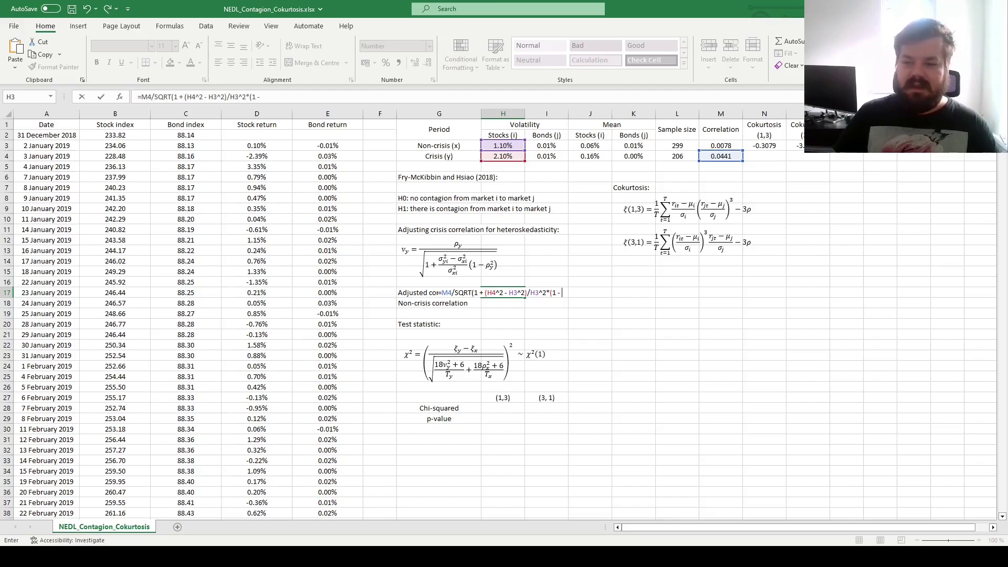
left_click(722, 157)
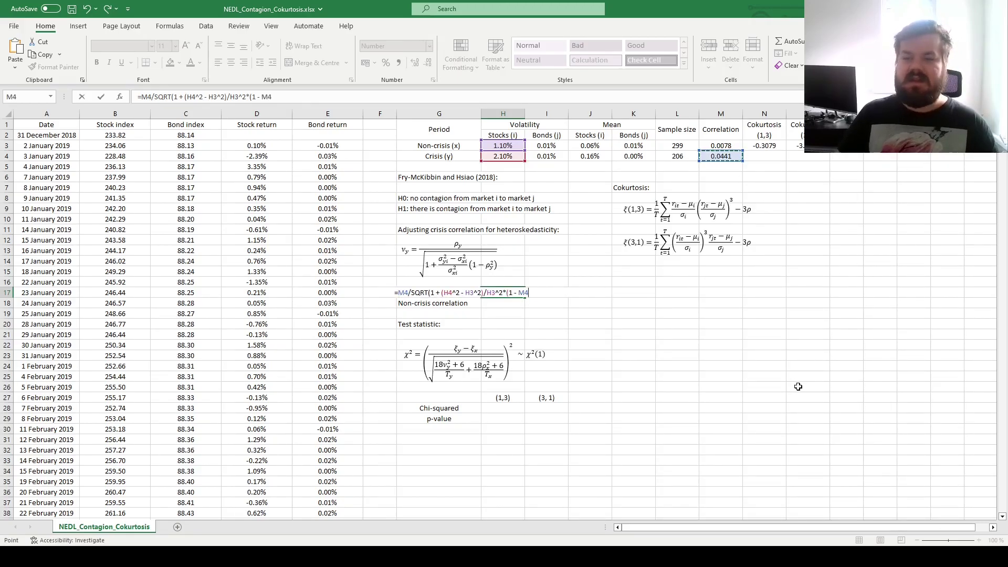
type("^2")
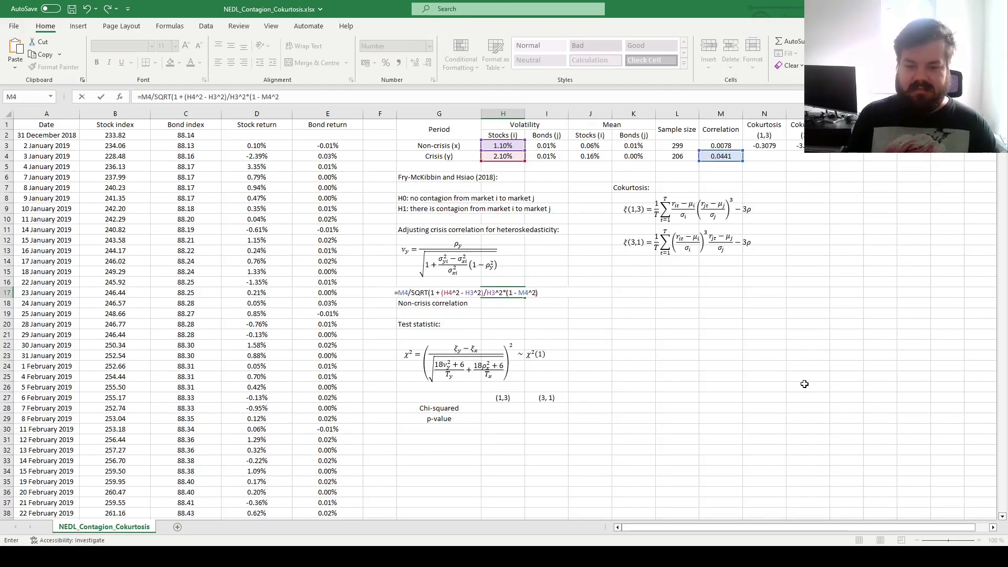
type("))")
key("ctrl+Return")
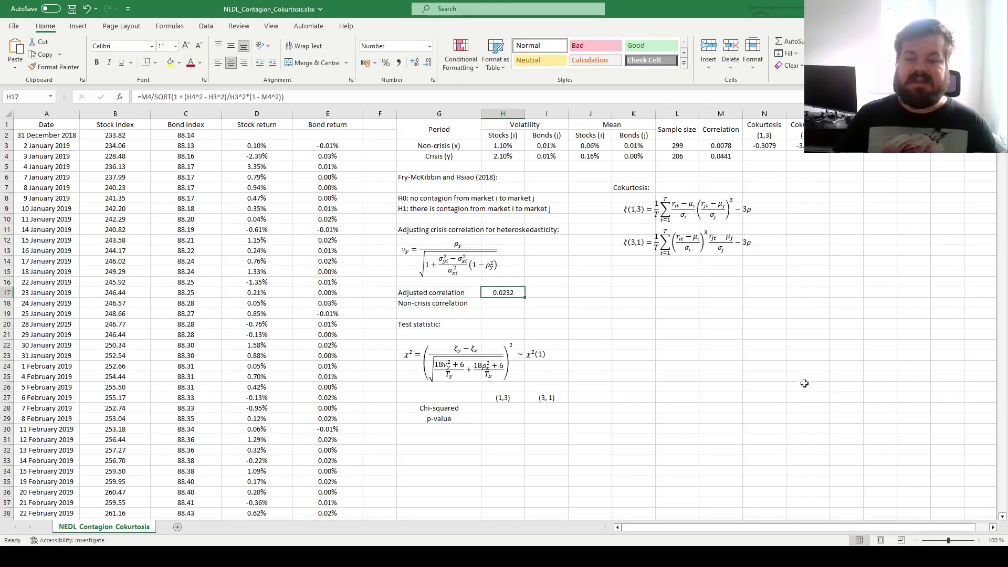
Compare the adjusted correlation with the crisis correlation, and link the non-crisis correlation in H18 to =M3.
left_click(726, 157, "ctrl")
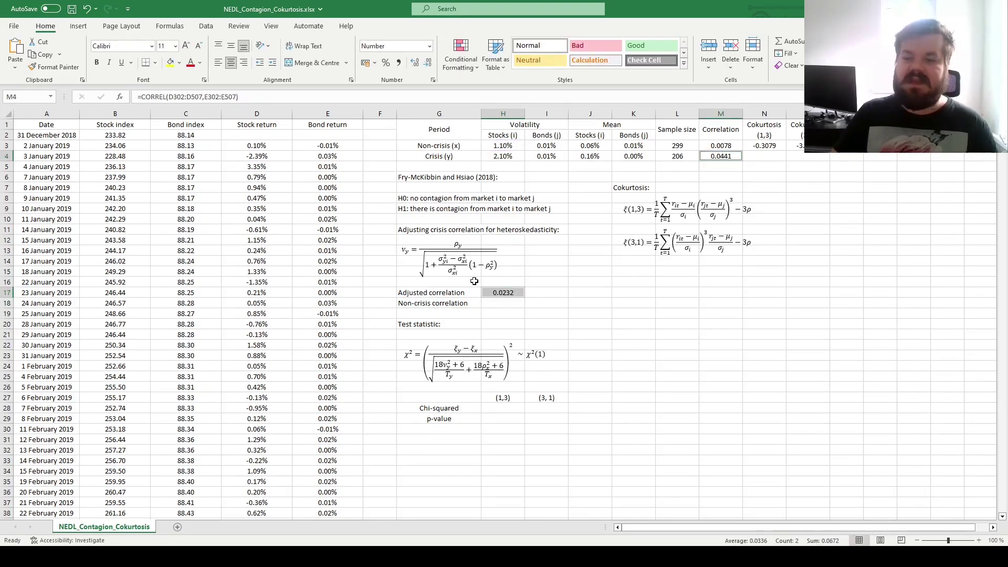
left_click(503, 293)
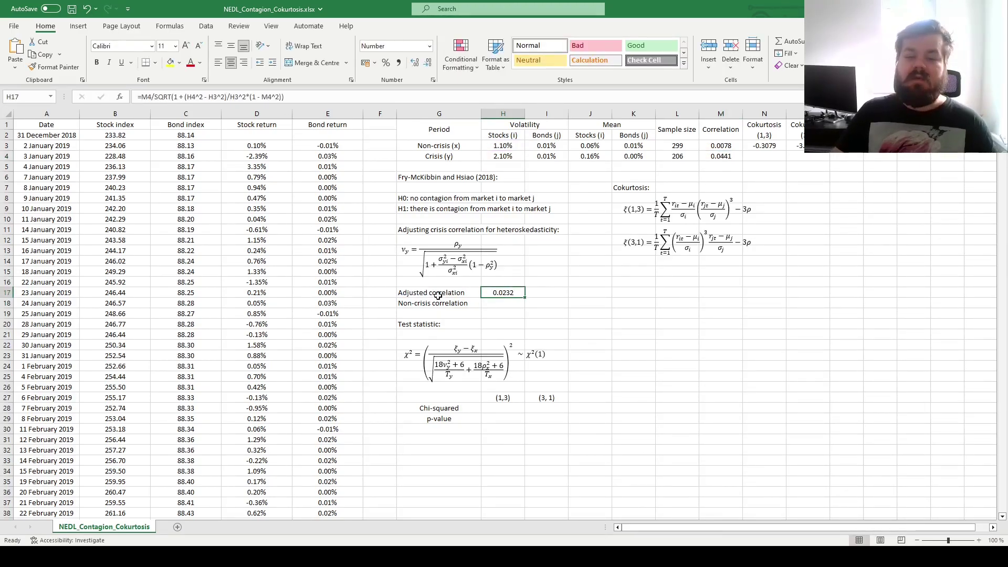
left_click(711, 153, "ctrl")
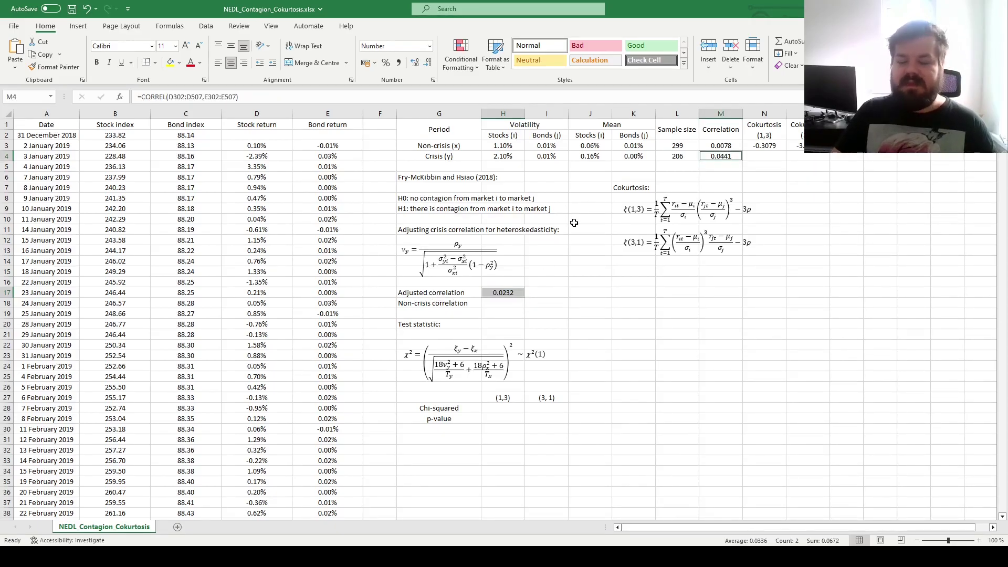
left_click(512, 304)
type("=")
left_click(720, 146)
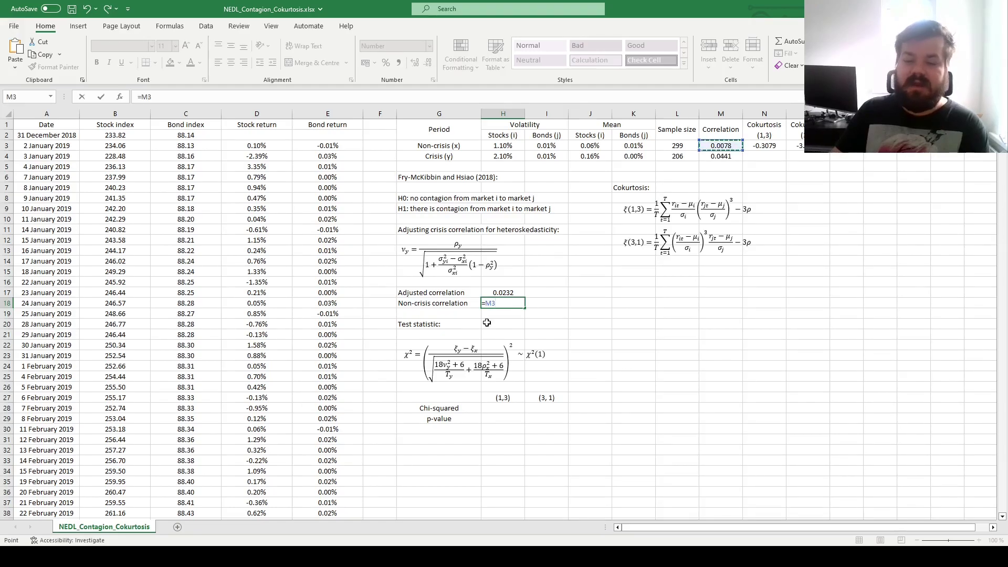
key("Return")
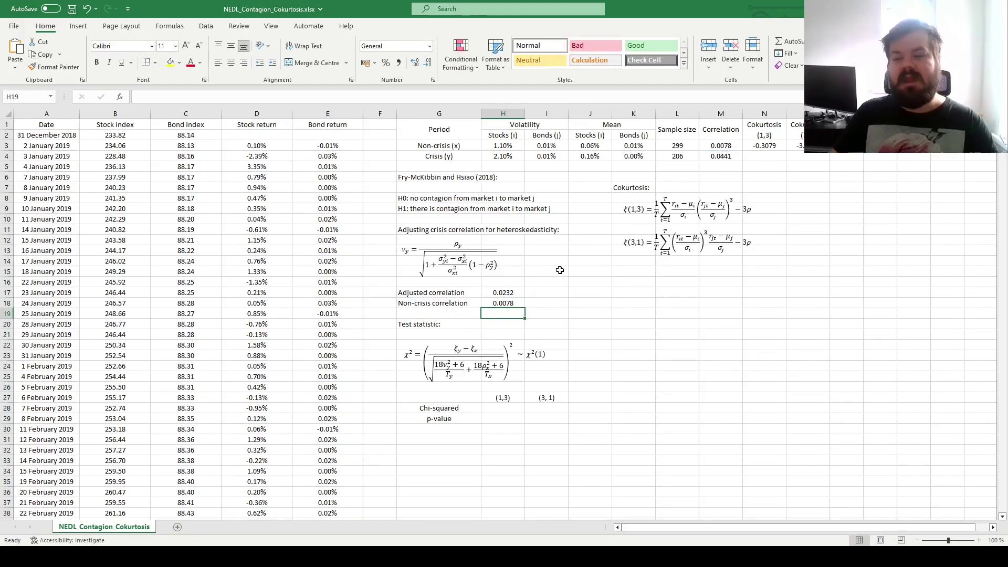
Fill the non-crisis (1,3) cokurtosis formula from N3 down to N4 and replace its correlation reference with the adjusted correlation H17.
left_click(726, 144)
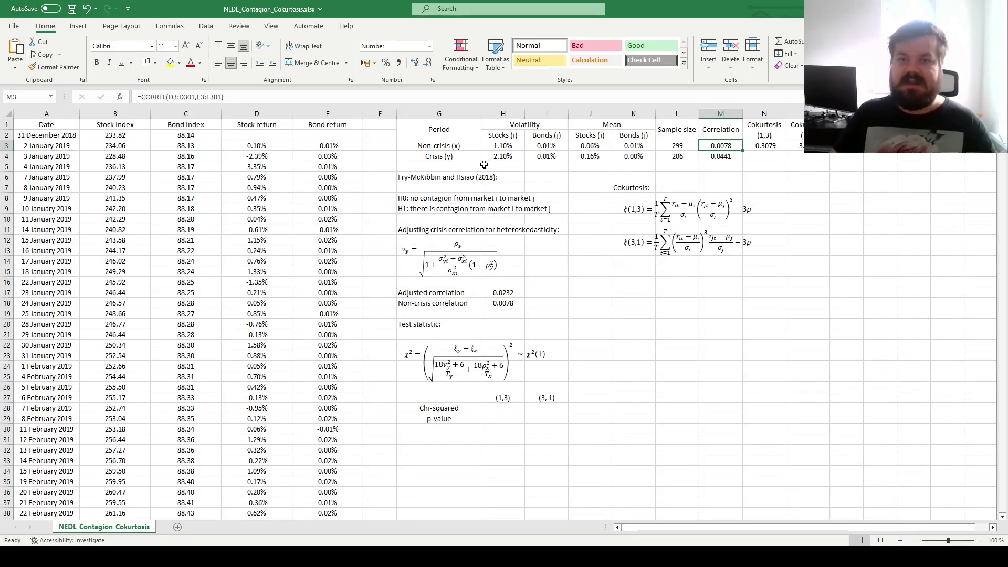
left_click(766, 148)
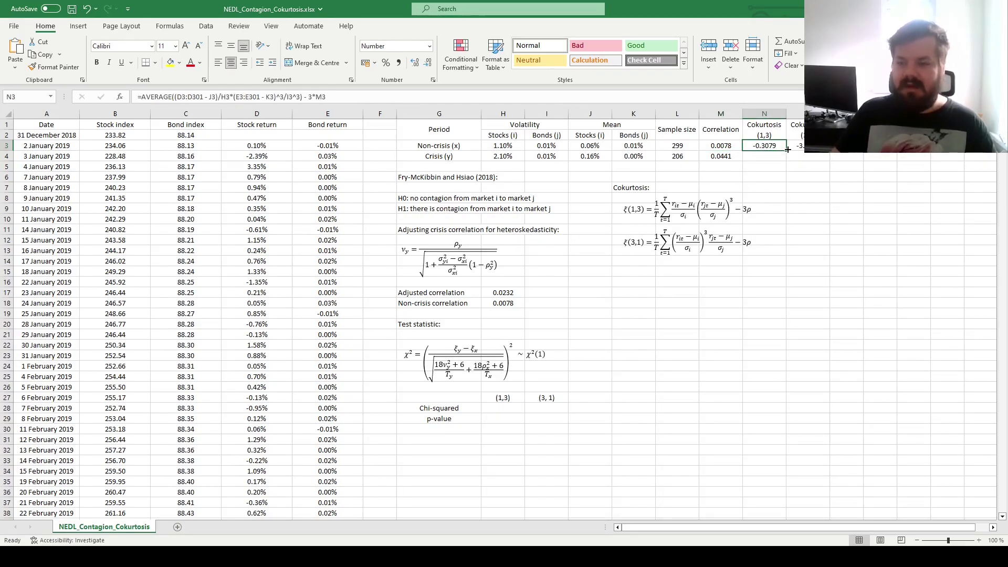
left_click_drag(787, 150, 786, 160)
double_click(764, 156)
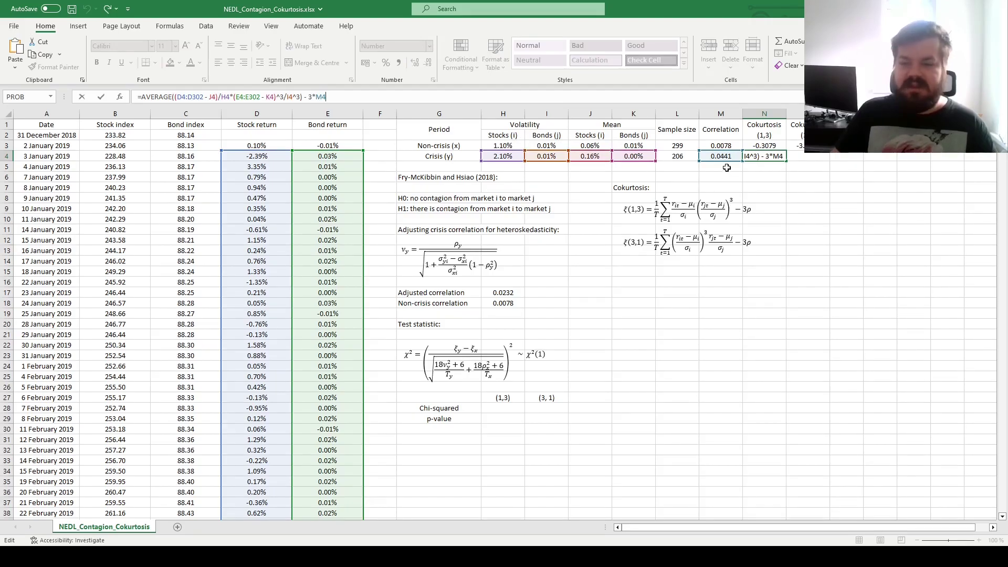
left_click(503, 293)
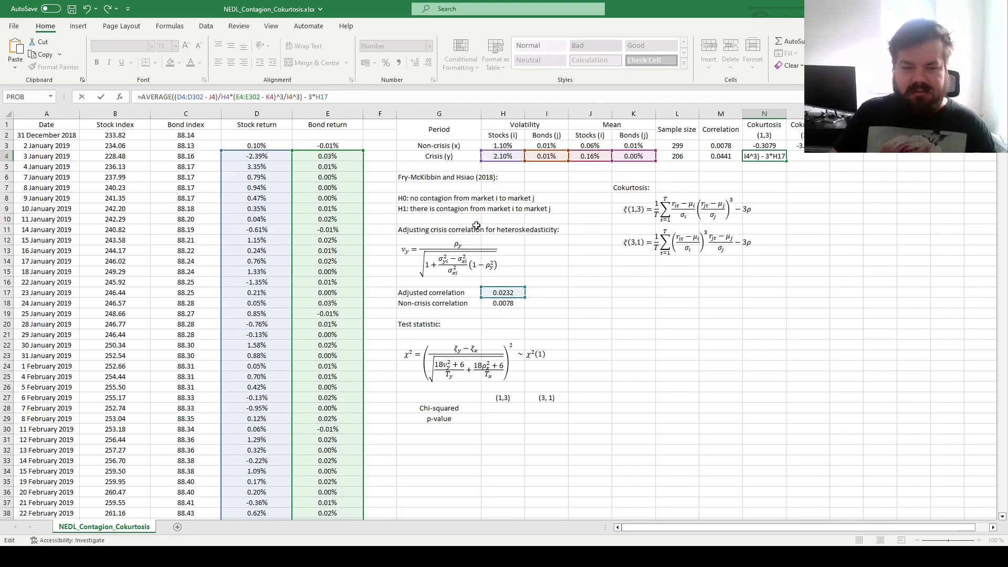
Change the stock return range in the N4 crisis cokurtosis formula to D302:D507.
double_click(186, 98)
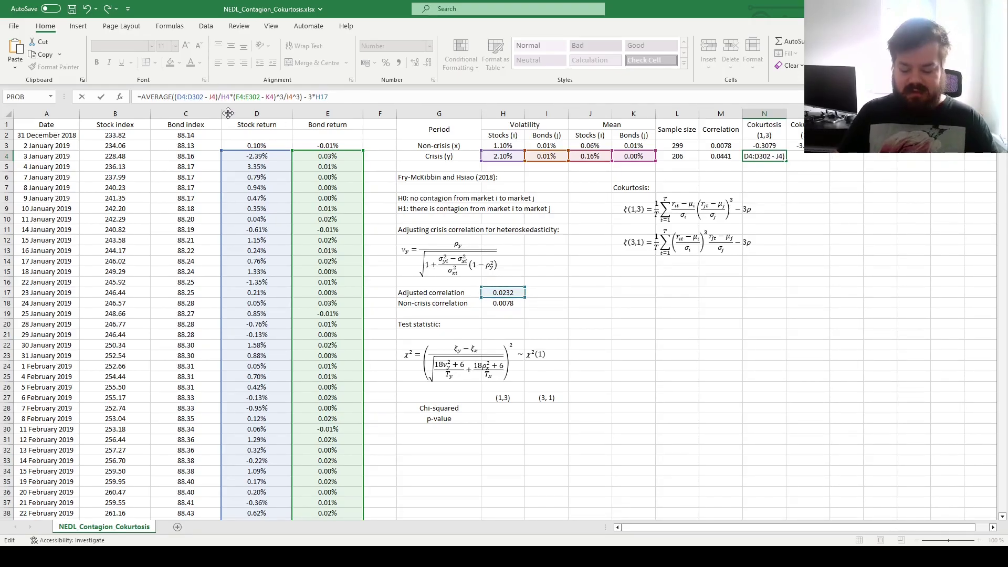
type("D302")
double_click(211, 99)
type("D507")
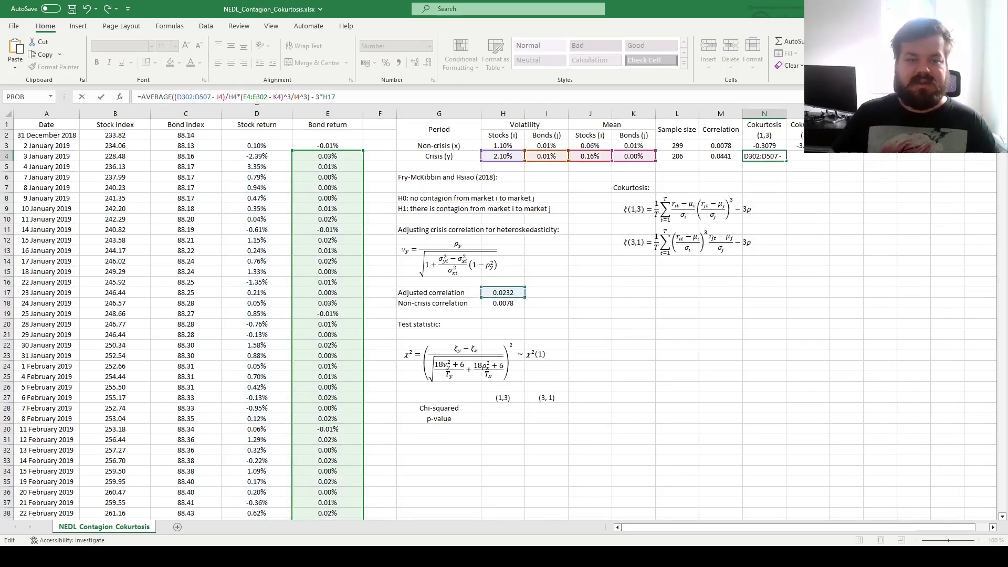
Change the bond return range in N4 to E302:E507, check that both ranges cover the crisis rows, and commit the formula.
left_click(251, 97)
double_click(248, 97)
type("E302")
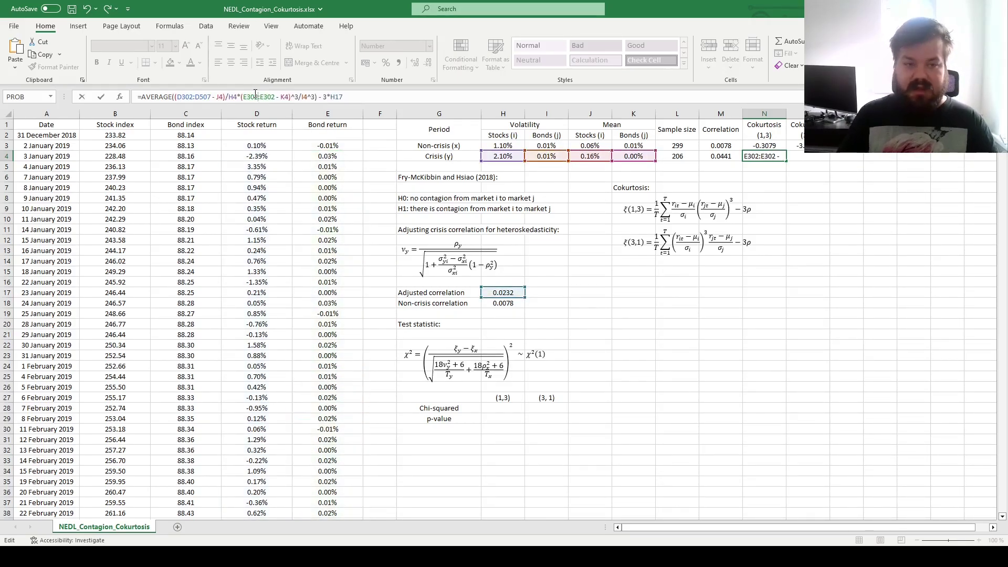
key("Right")
key("Delete")
key("Delete")
key("Delete")
key("Delete")
type("E507")
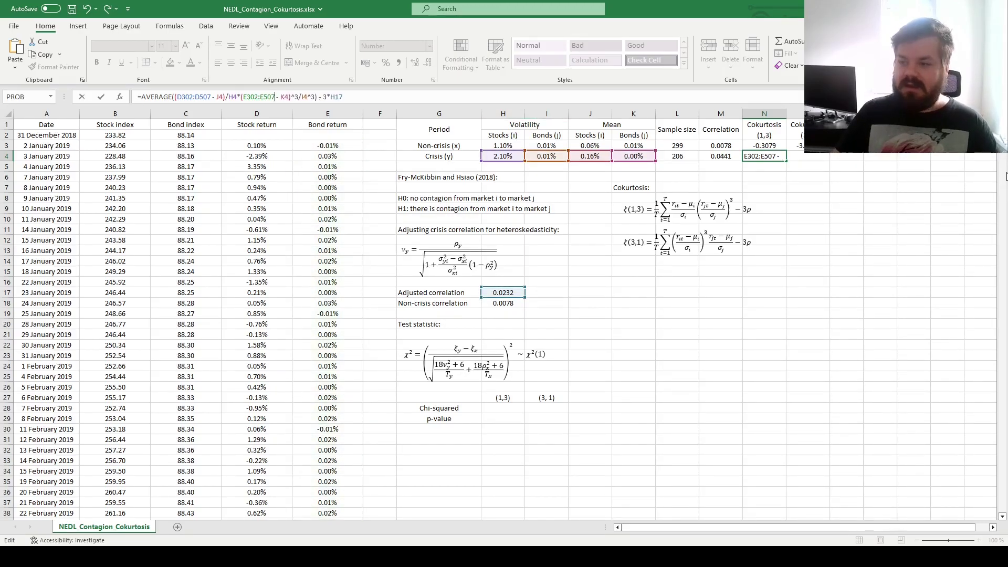
scroll(504, 315, "down", 20)
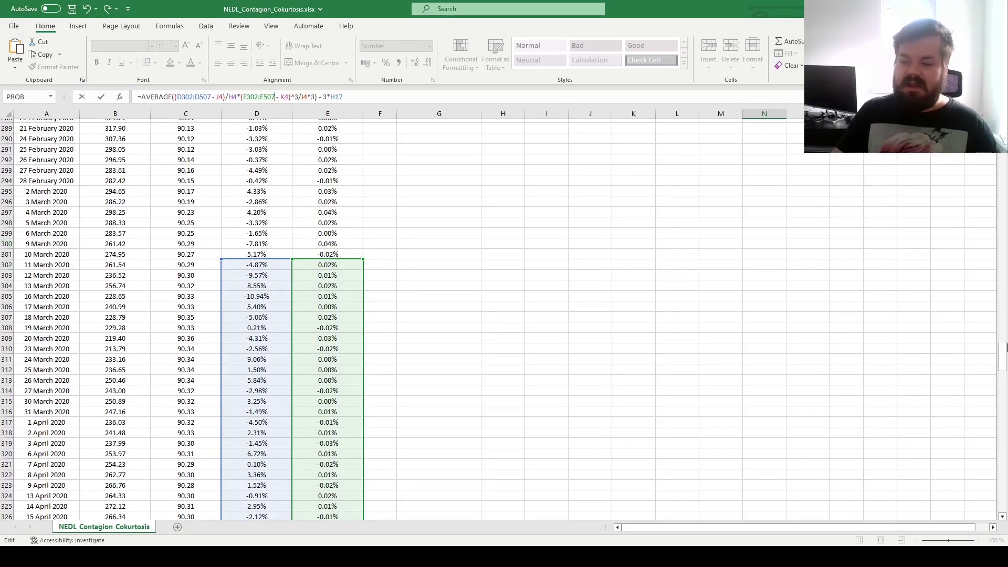
scroll(1004, 356, "down", 1)
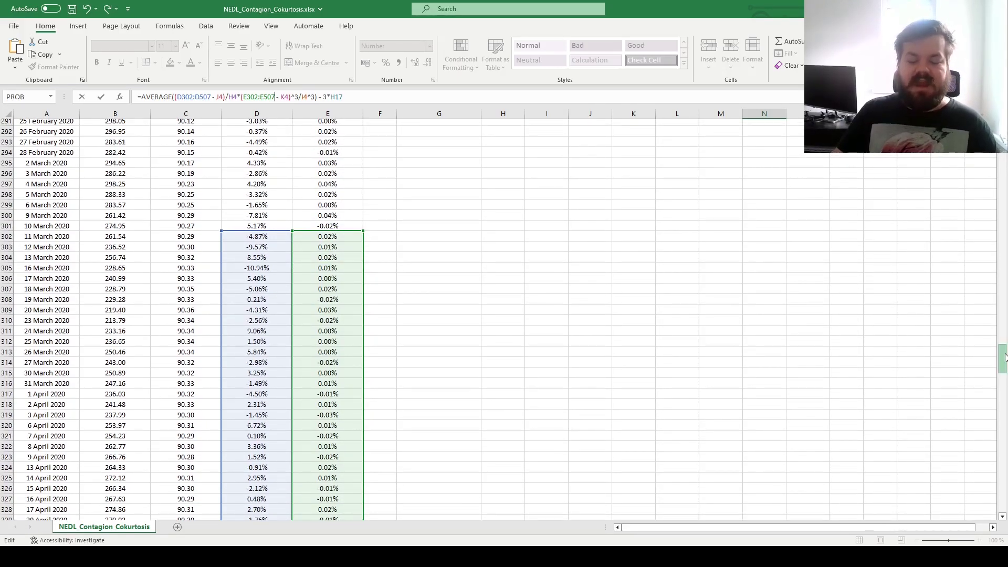
scroll(1004, 356, "up", 20)
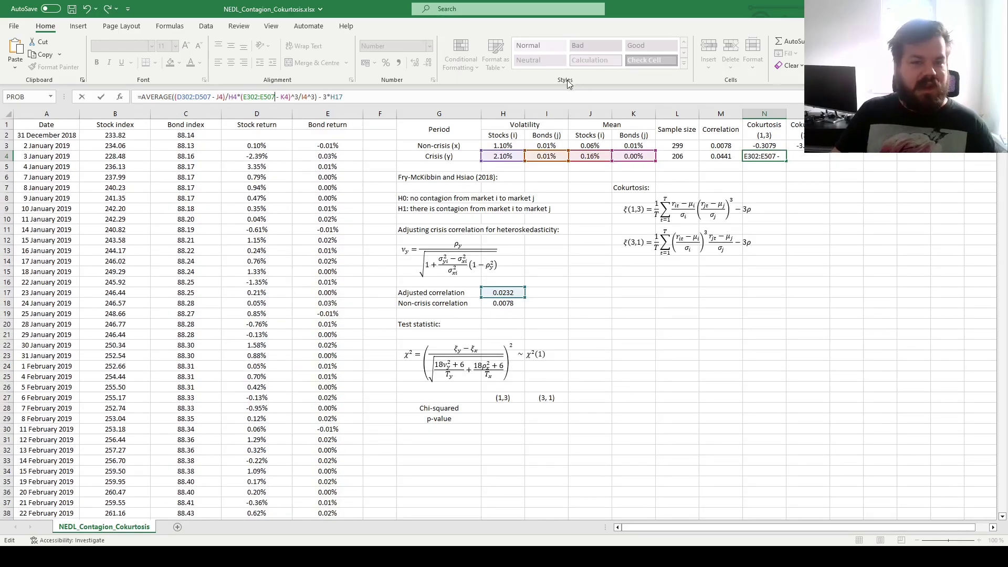
left_click(385, 95)
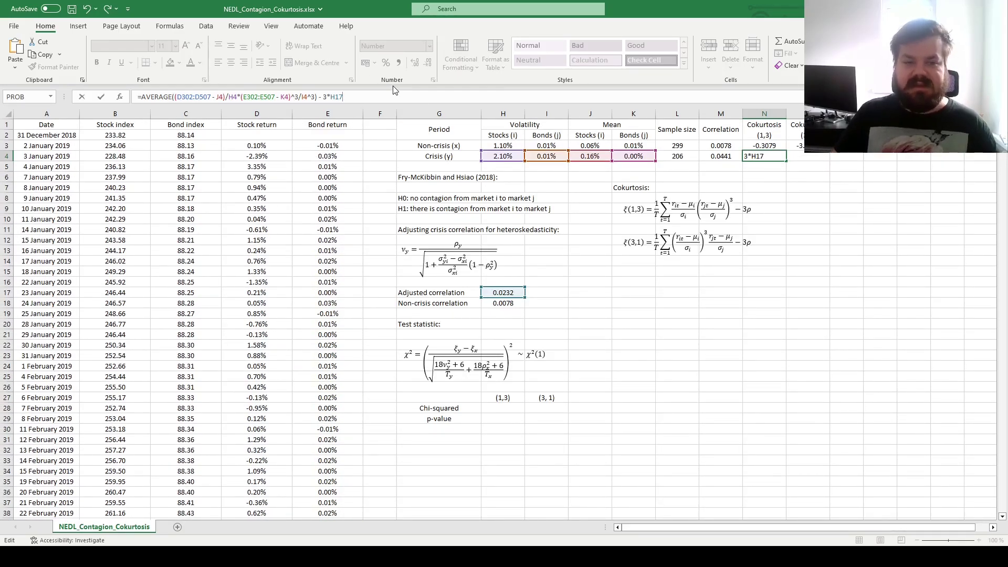
key("ctrl+Return")
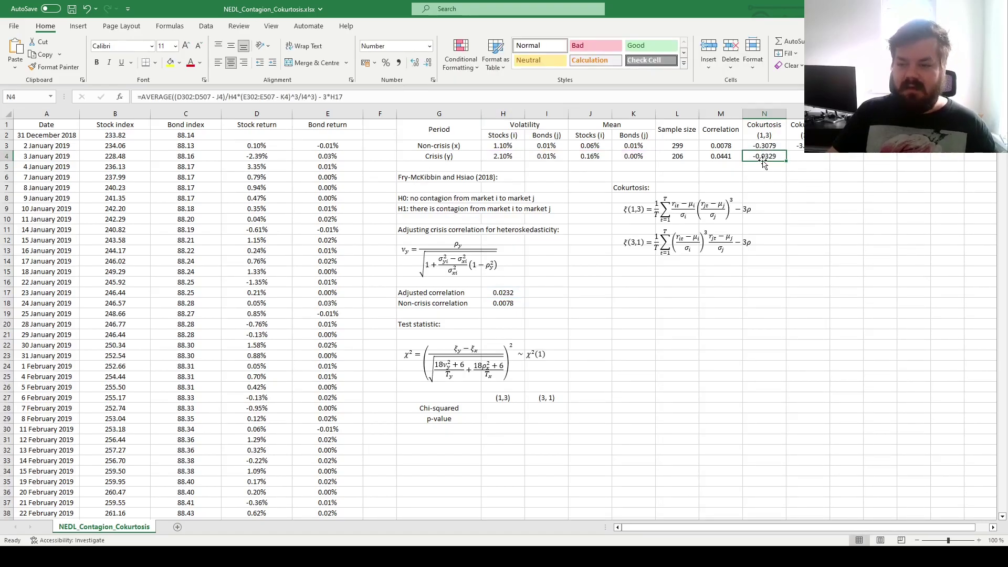
Compare the (1,3) cokurtosis of both periods and copy the N4 formula text into O4 with its references unchanged.
left_click_drag(764, 145, 764, 155)
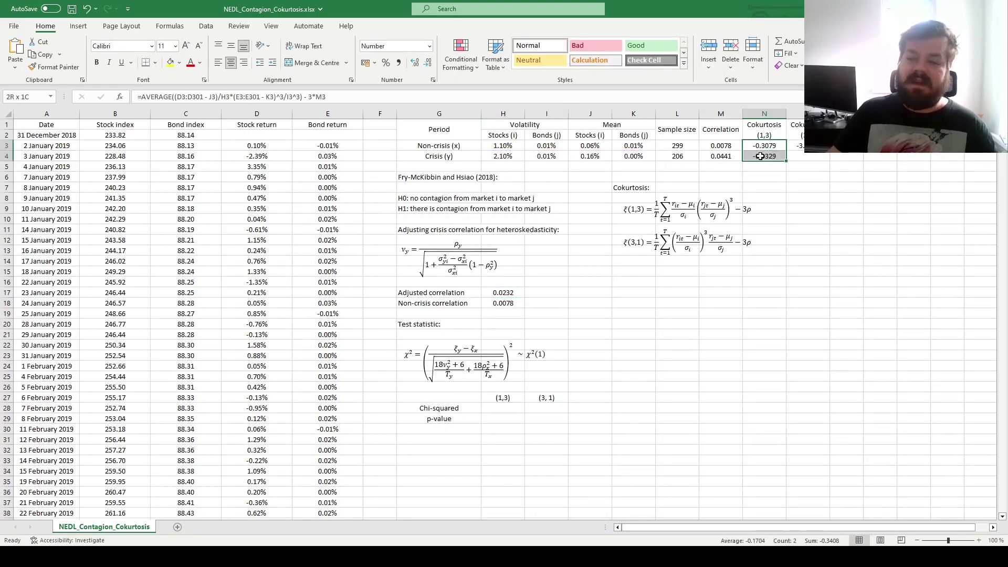
left_click(761, 204)
left_click(769, 157)
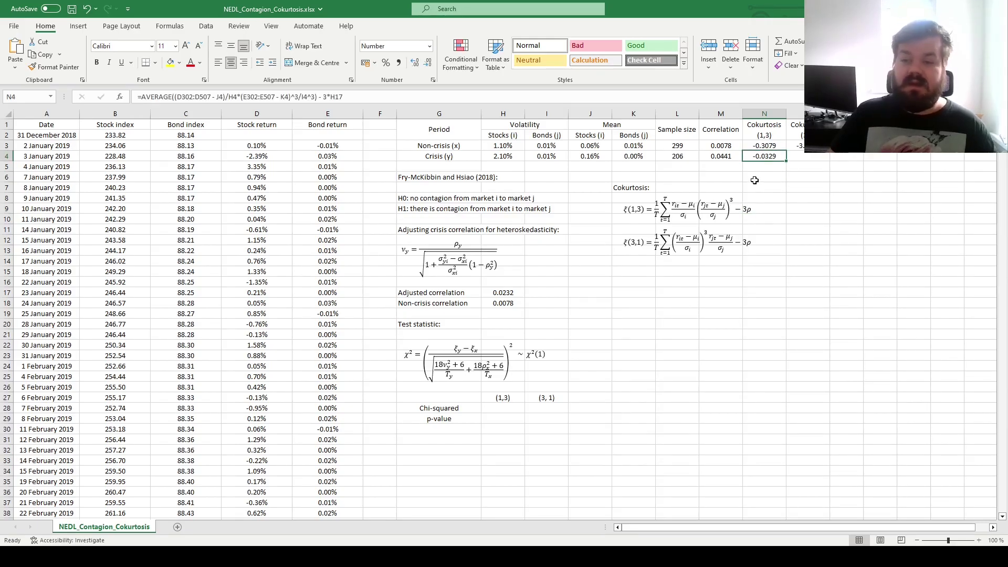
left_click_drag(750, 147, 751, 156)
left_click(759, 155)
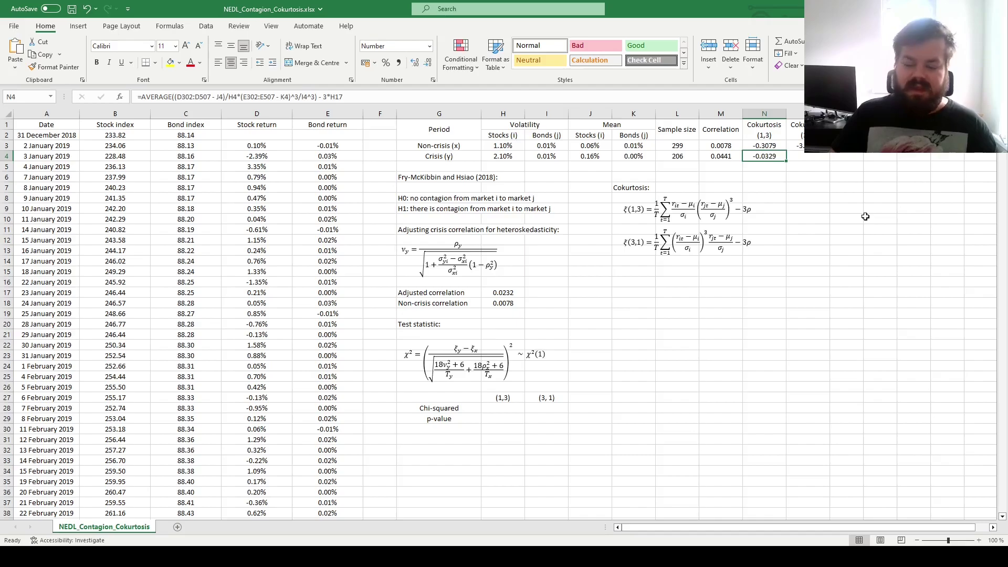
left_click_drag(355, 96, 4, 57)
key("ctrl+c")
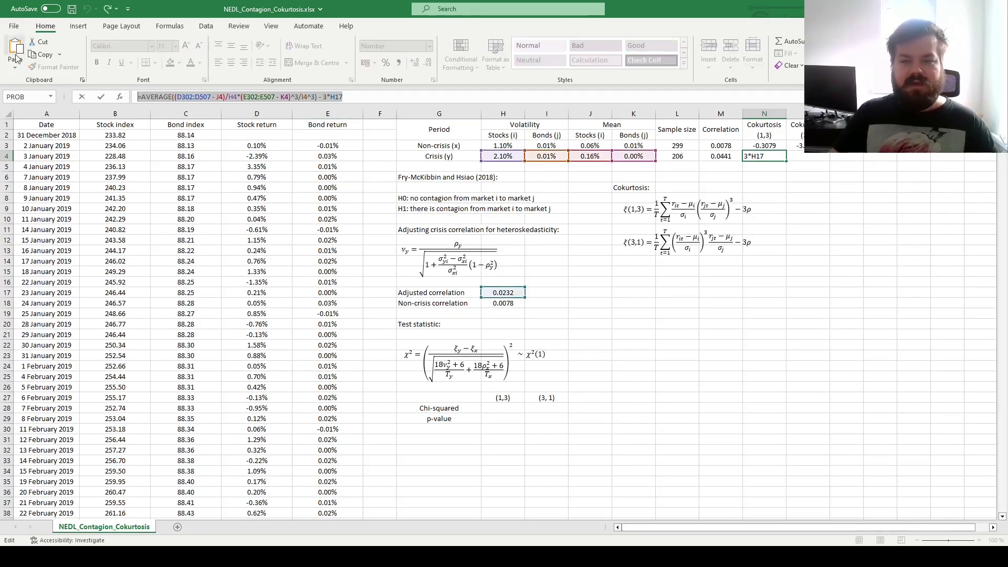
key("Tab")
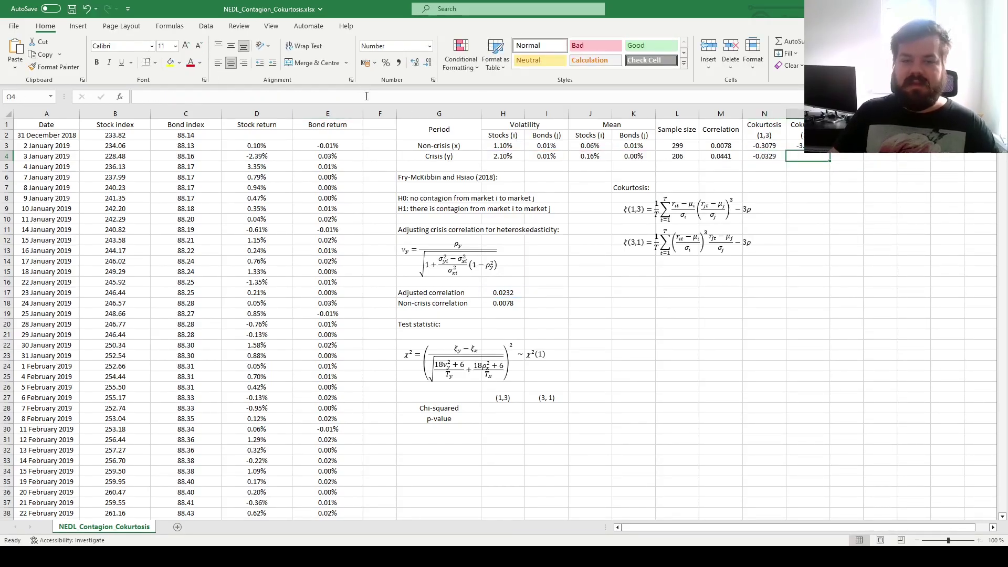
left_click(366, 96)
key("ctrl+v")
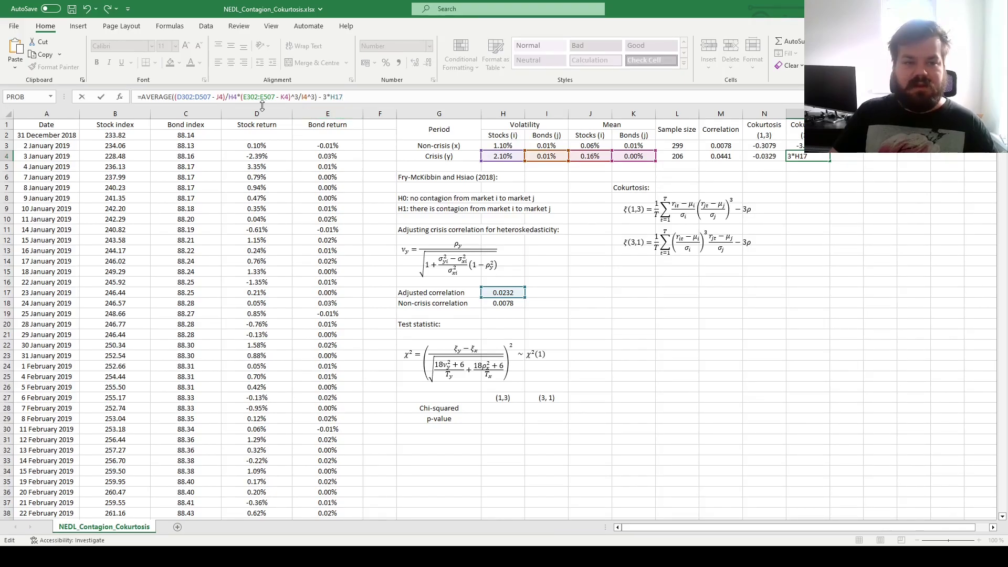
Cube the stock terms and uncube the bond terms in O4, giving =AVERAGE((D302:D507 - J4)^3/H4^3*(E302:E507 - K4)/I4) - 3*H17.
left_click(225, 99)
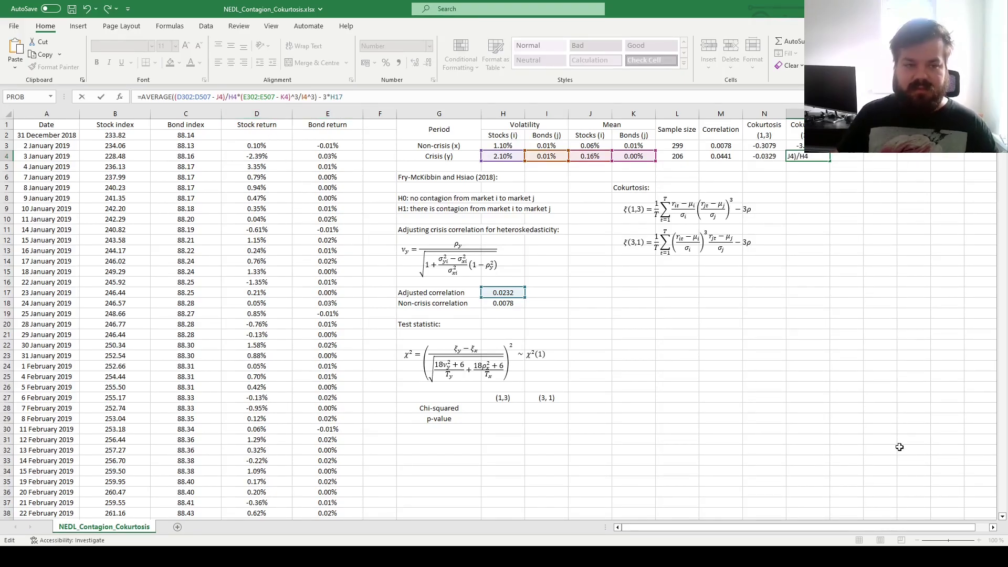
type("^3")
left_click(245, 98)
type("^3")
left_click(315, 97)
key("BackSpace")
key("BackSpace")
left_click(326, 97)
key("BackSpace")
key("BackSpace")
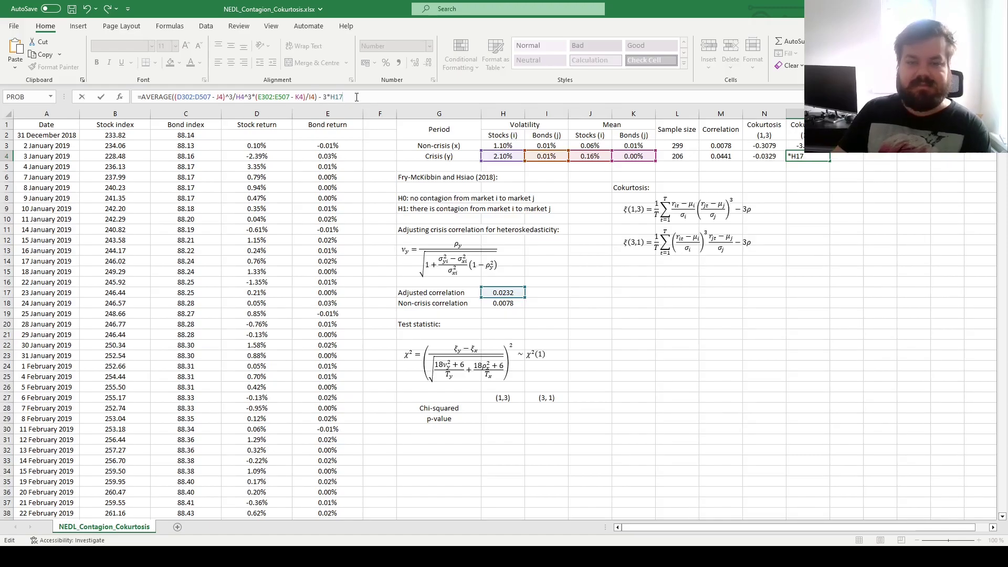
key("Return")
Compare the (1,3) and (3,1) cokurtosis values between the non-crisis and crisis periods.
key("Up")
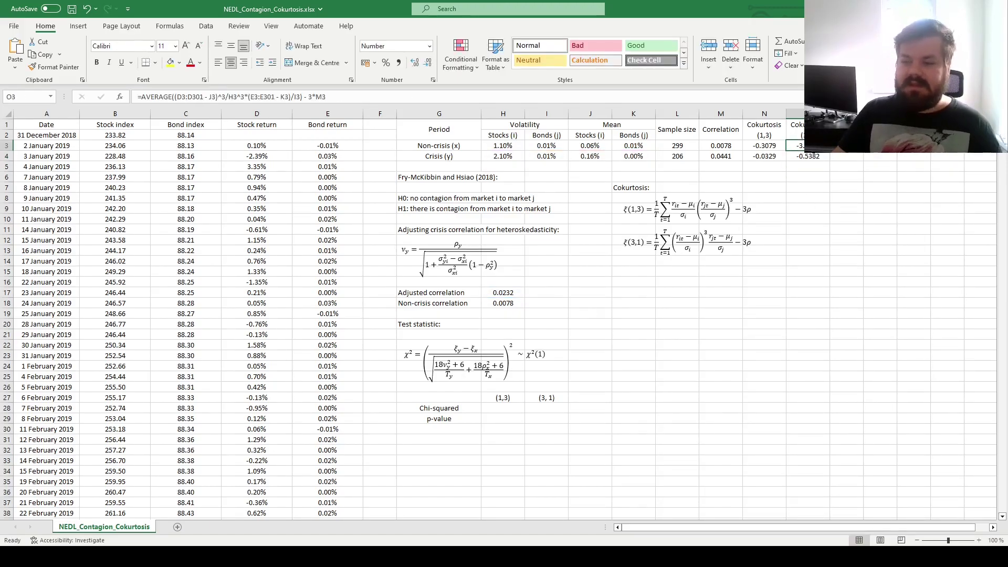
left_click_drag(764, 145, 811, 156)
left_click(808, 156)
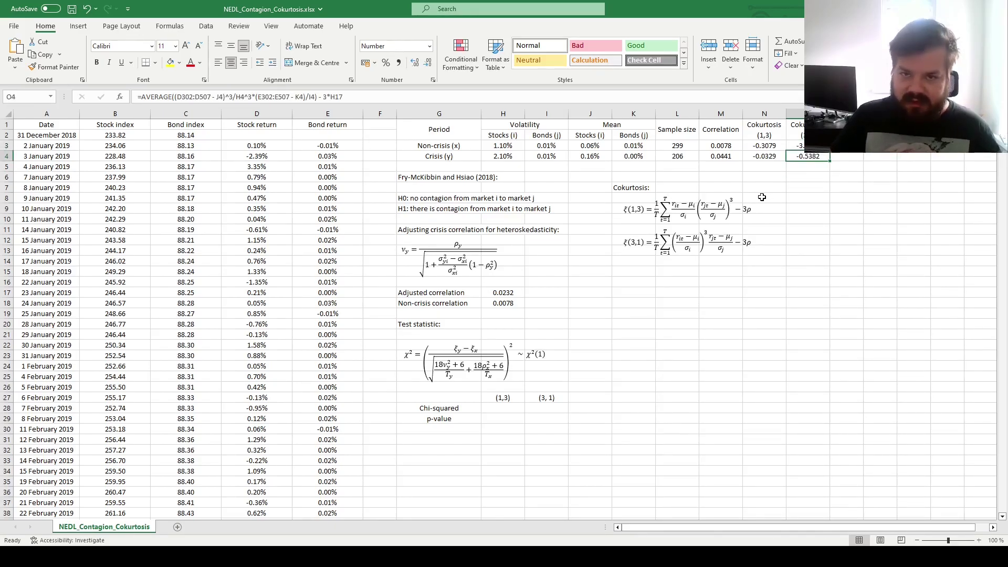
left_click(792, 145)
left_click(790, 156)
mouse_move(791, 146)
left_mouse_down()
mouse_move(736, 155)
mouse_move(798, 157)
left_mouse_up()
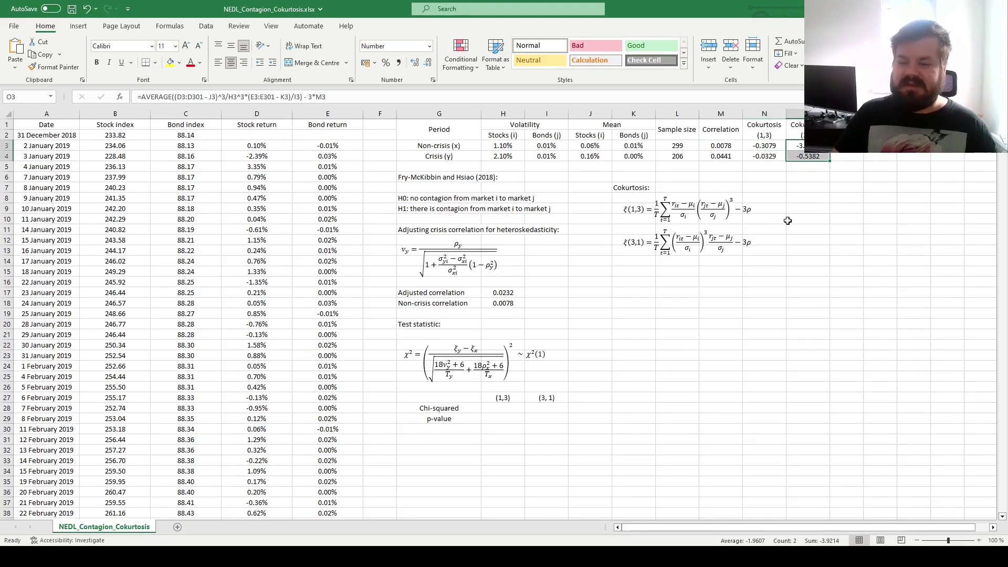
left_click_drag(455, 147, 458, 156)
left_click(459, 157)
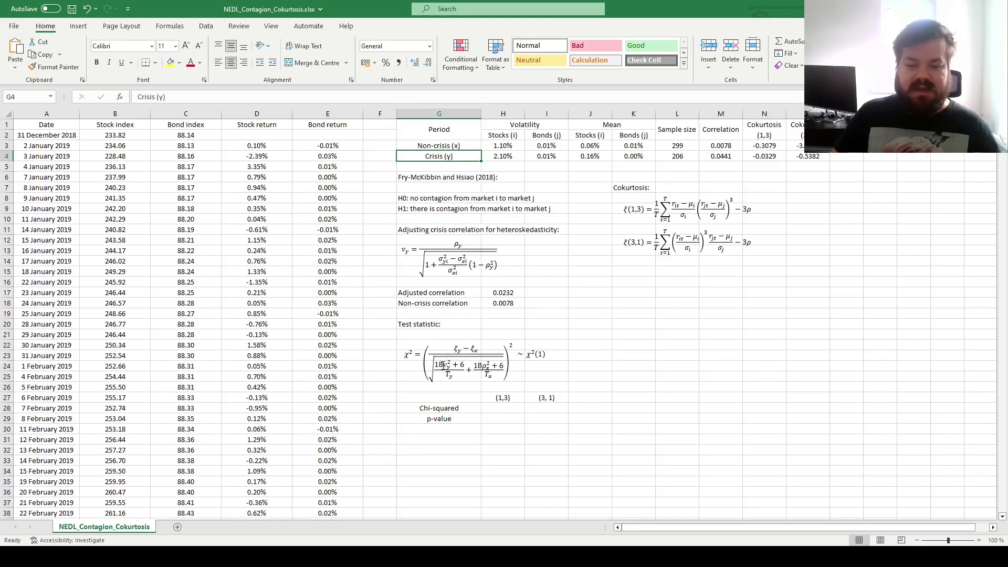
Examine the crisis and non-crisis variance terms in the test statistic equation and the (1,3) cokurtosis values of both periods.
left_click(440, 364)
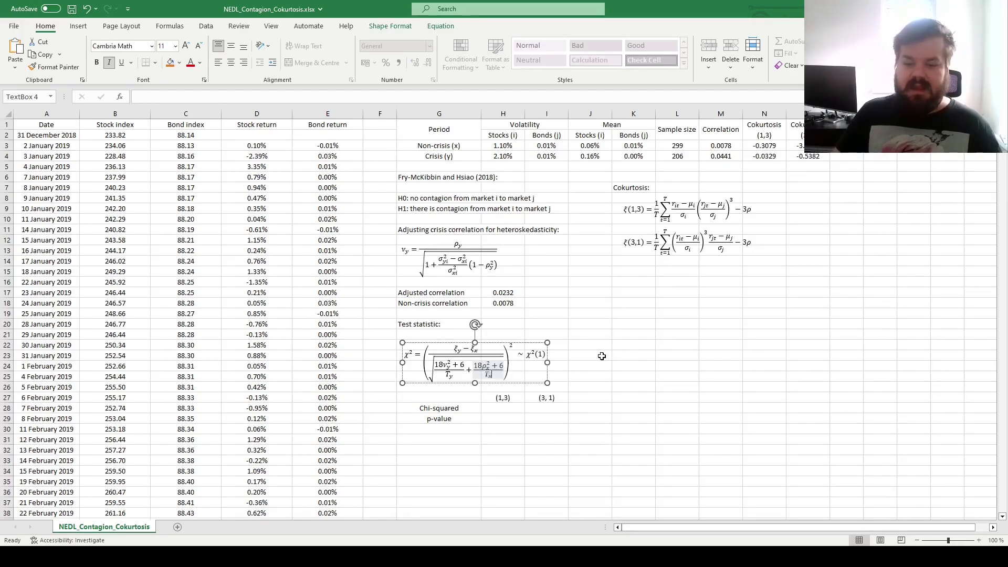
double_click(438, 364)
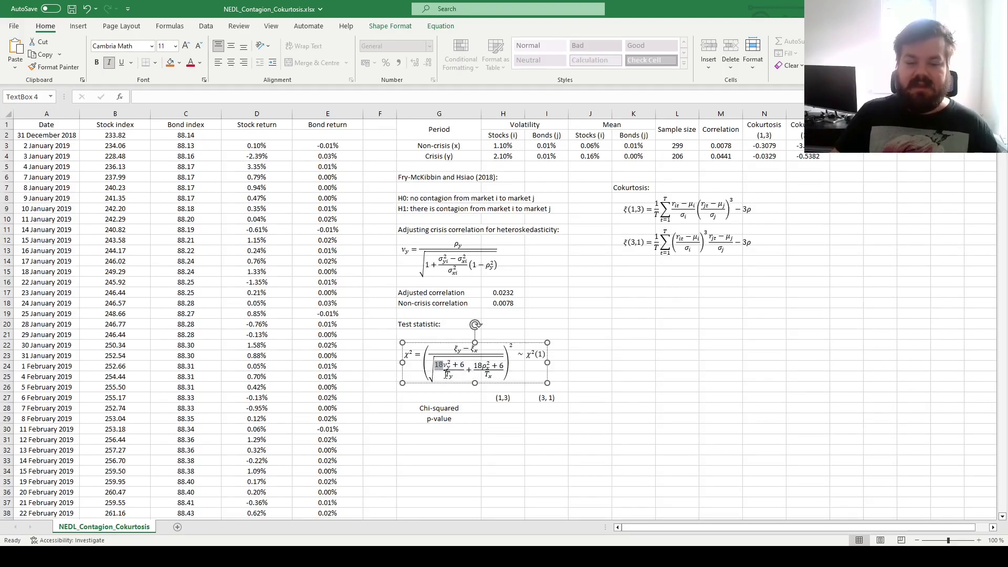
left_click(462, 364, "shift")
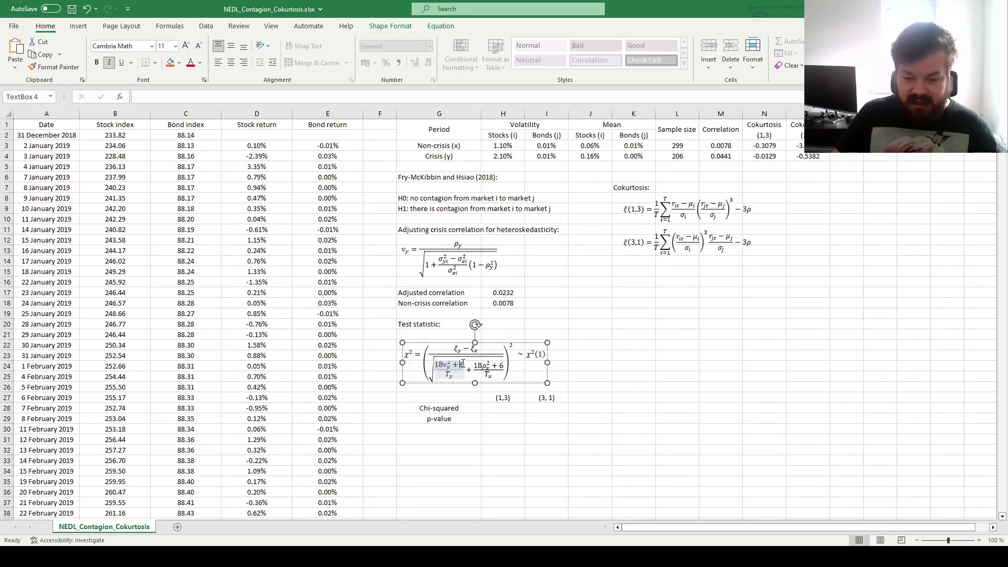
double_click(440, 366)
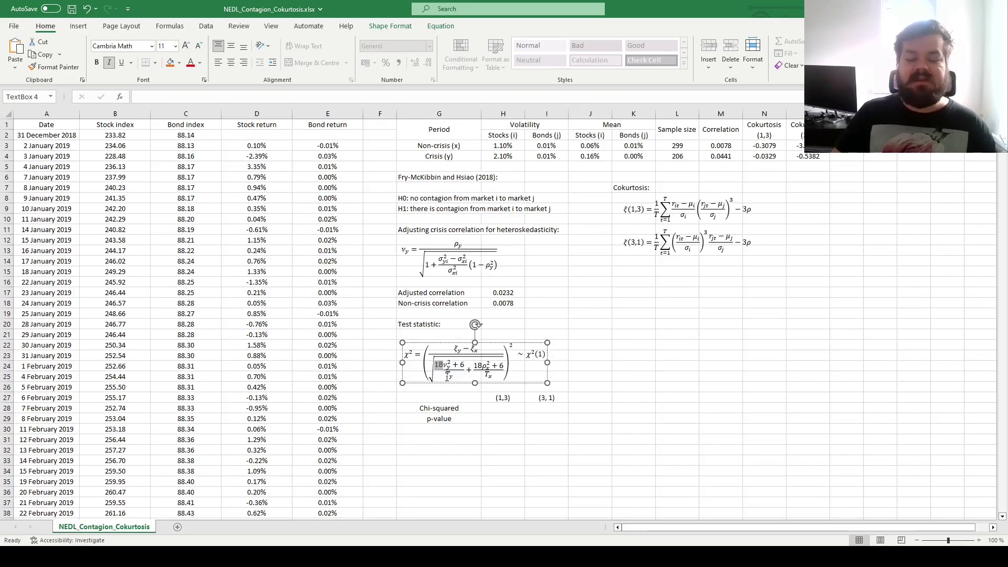
left_click(463, 364, "shift")
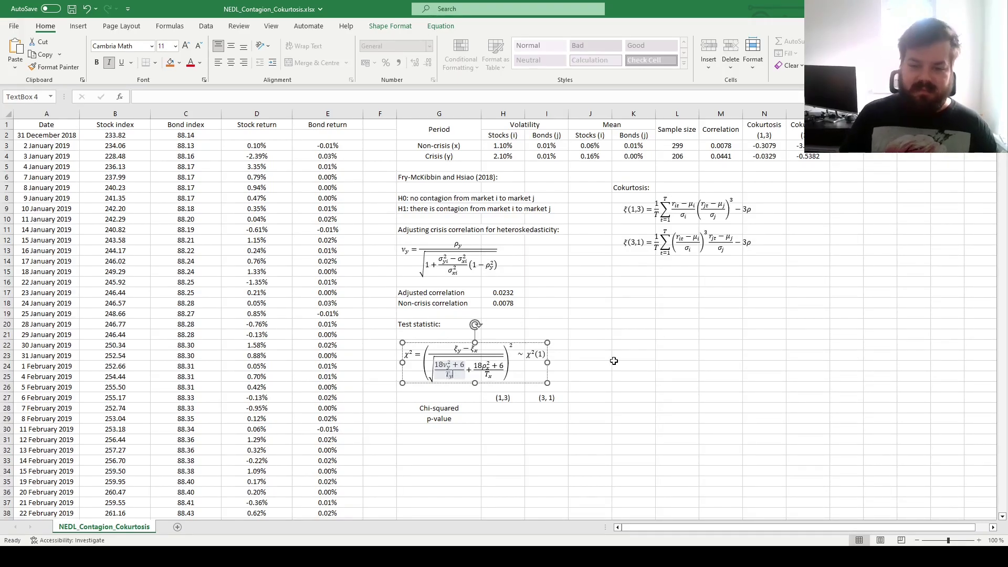
left_click(442, 181)
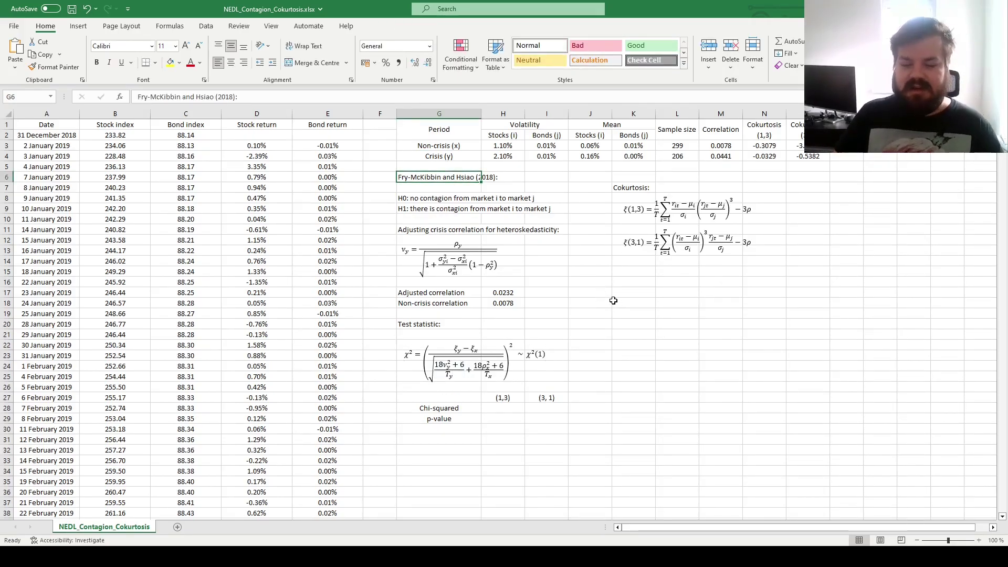
left_click(502, 408)
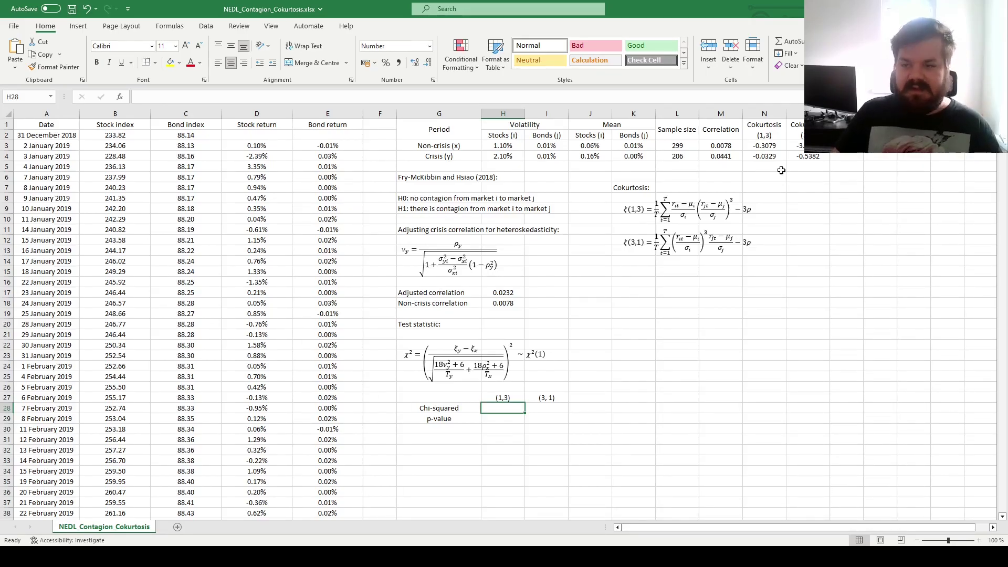
left_click_drag(765, 137, 765, 154)
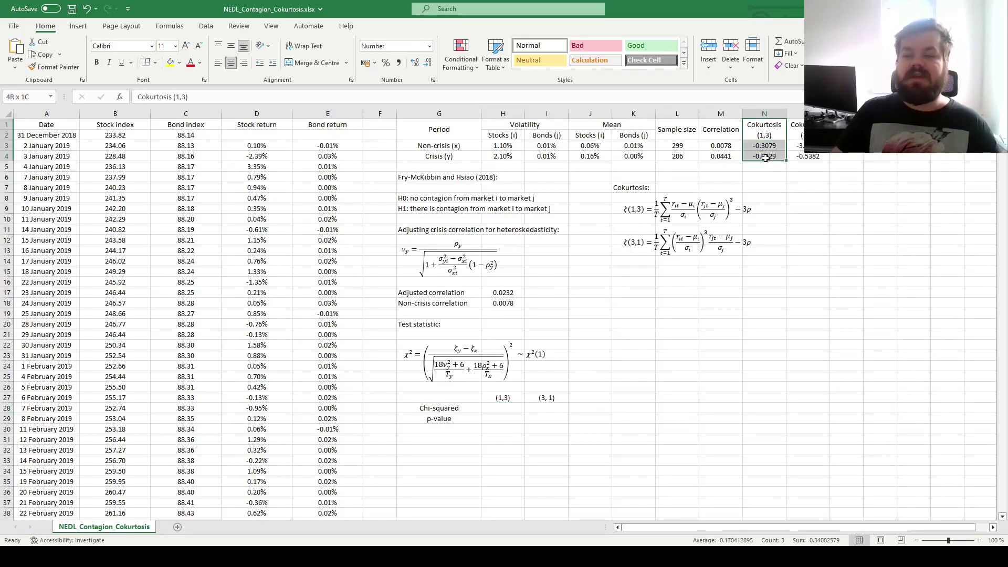
Begin the (1,3) chi-squared formula in H28 with the crisis minus non-crisis cokurtosis over a square root: =((N4-N3)/SQRT(.
left_click(508, 412)
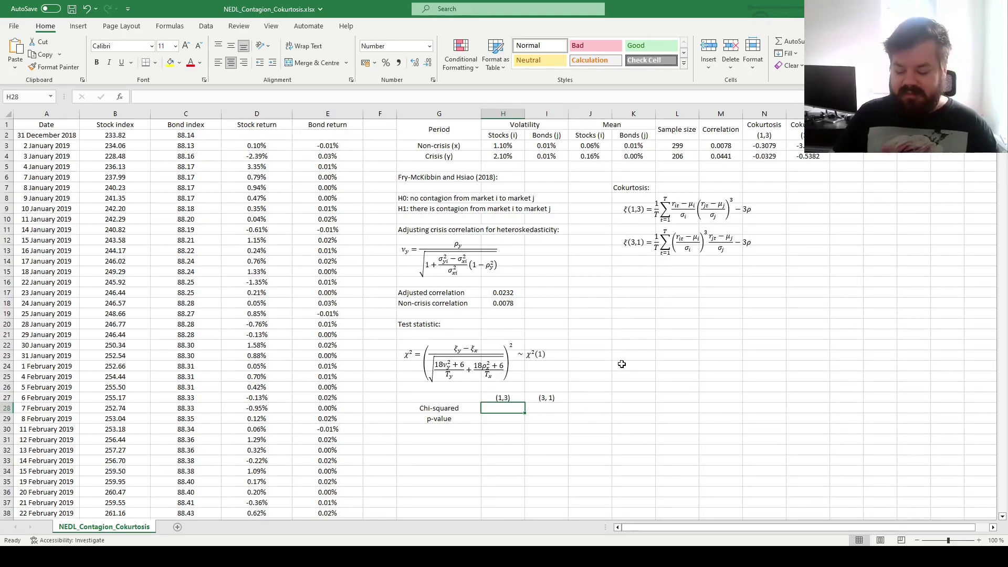
type("=(")
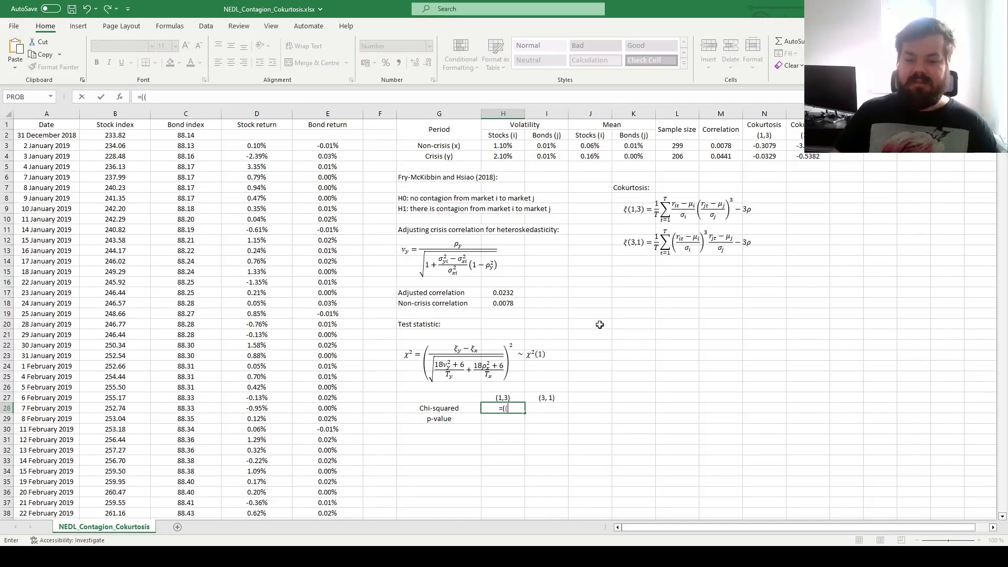
type("(")
left_click(762, 156)
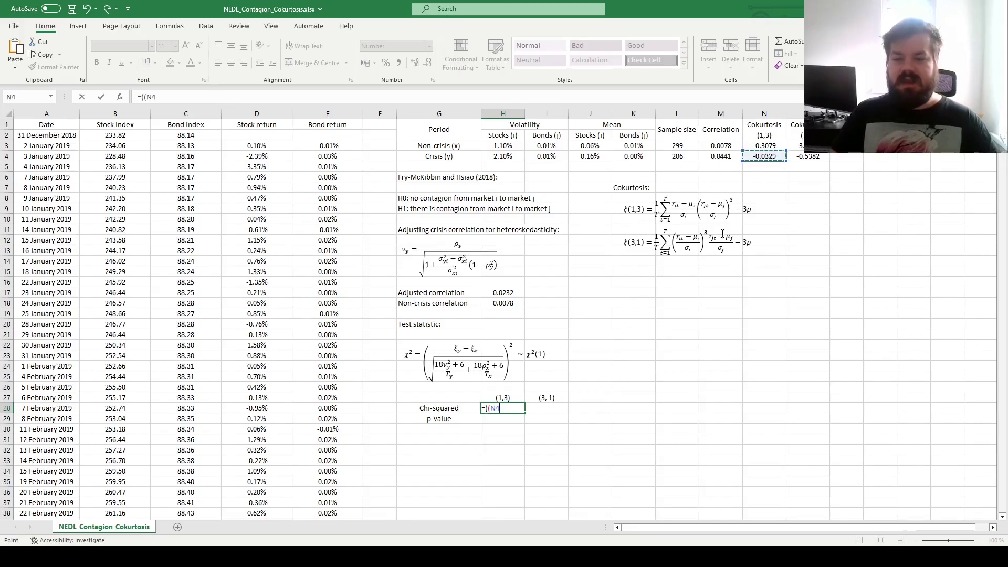
type("-")
left_click(766, 146)
type(")/SQRT(")
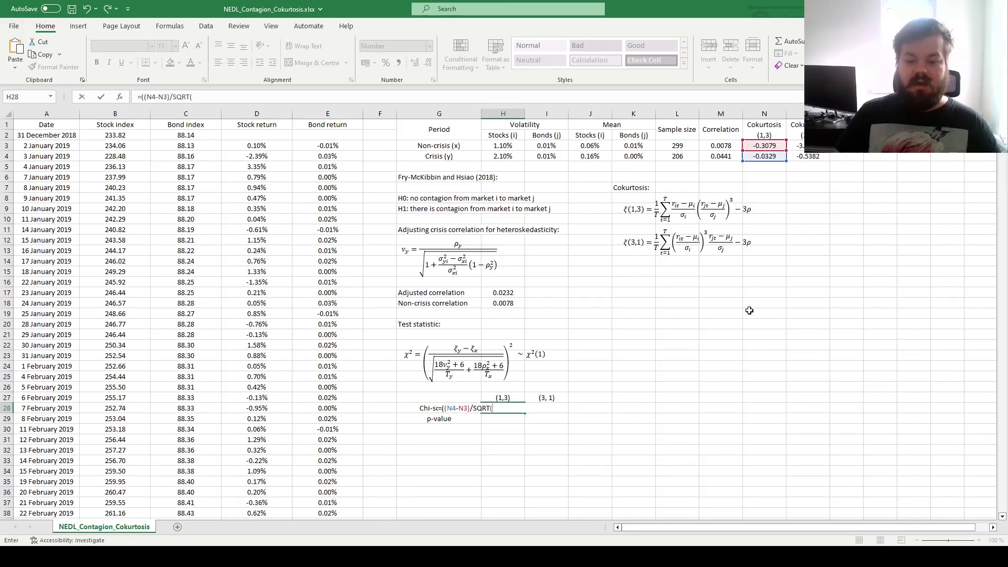
Add the crisis variance term (18*$H$17^2 + 6)/$L$4 inside the square root, with absolute references to adjusted correlation and sample size.
type("(")
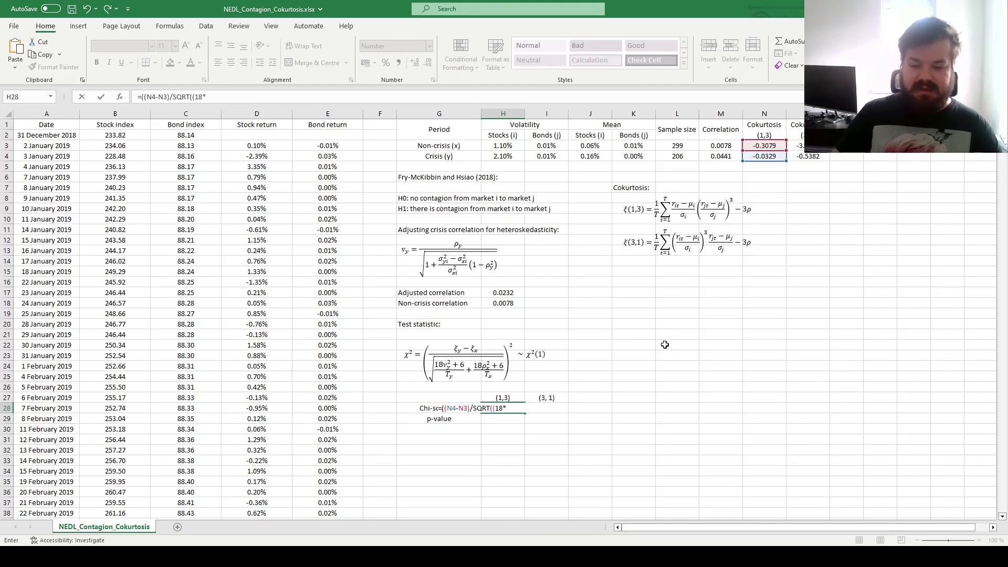
type("18*")
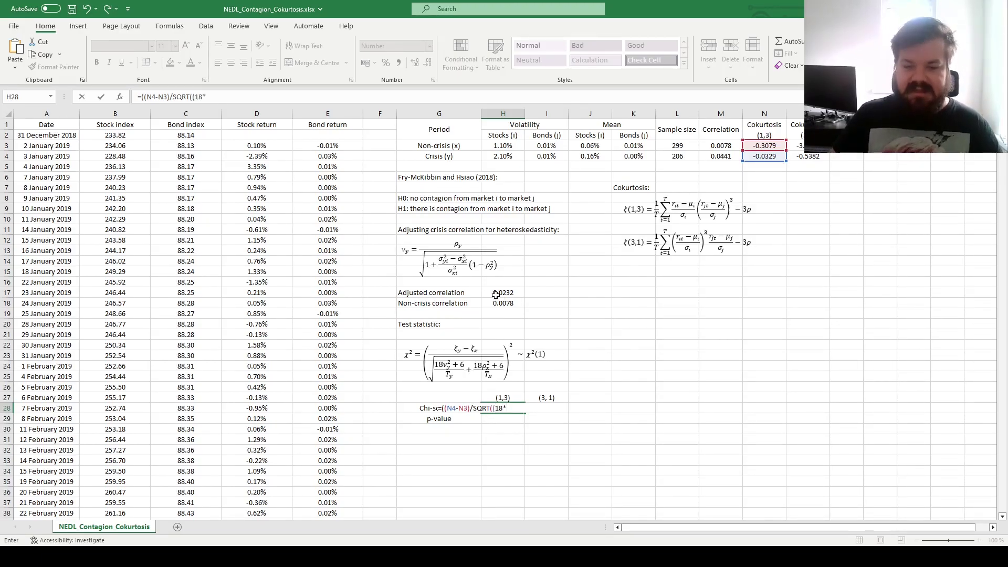
left_click(496, 292)
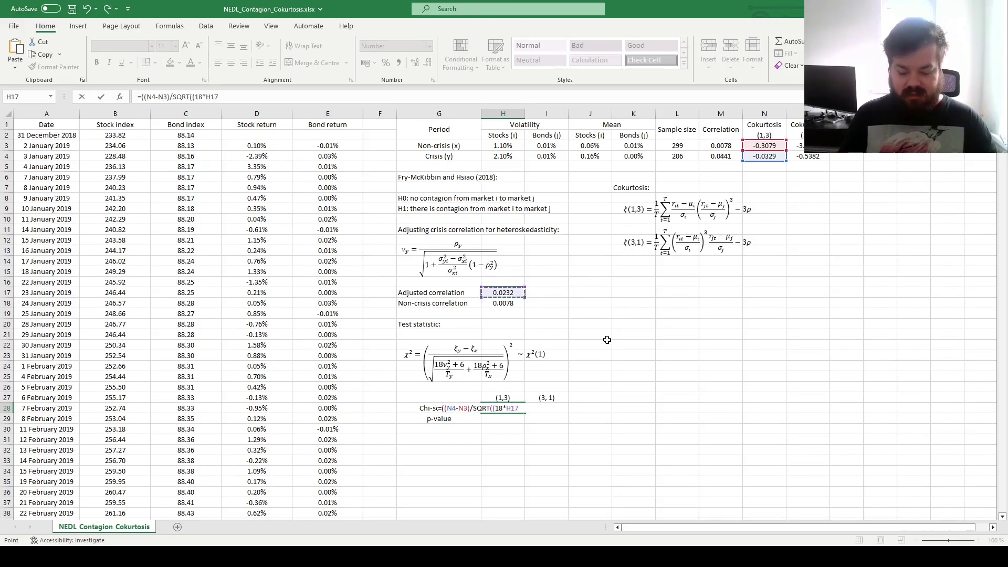
key("F4")
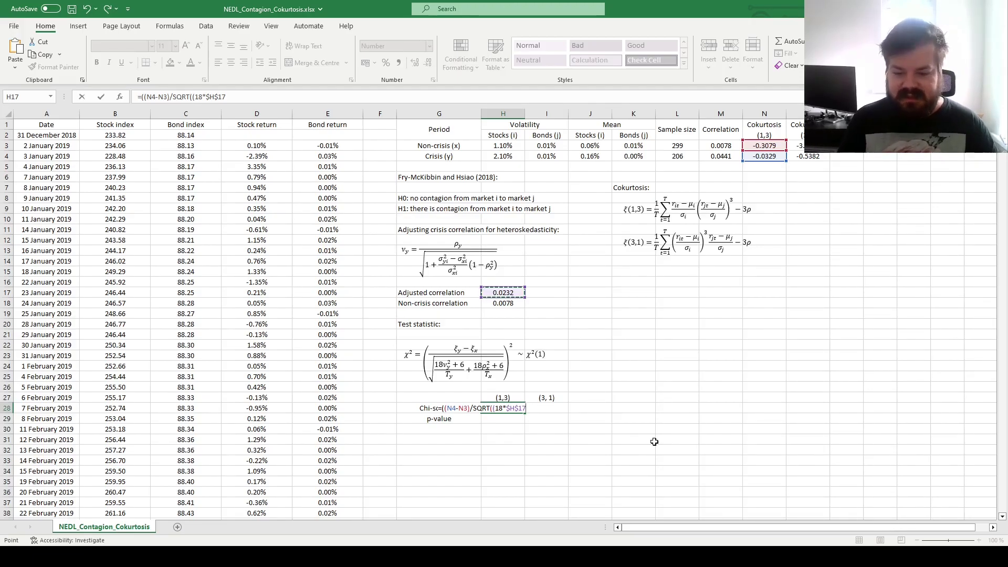
type("^2 + 6)/")
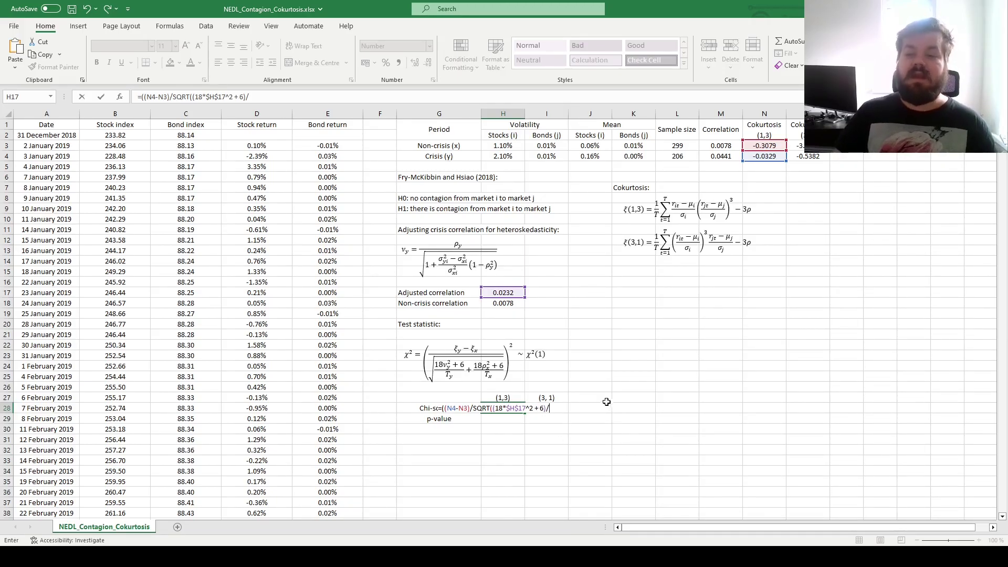
left_click(678, 157)
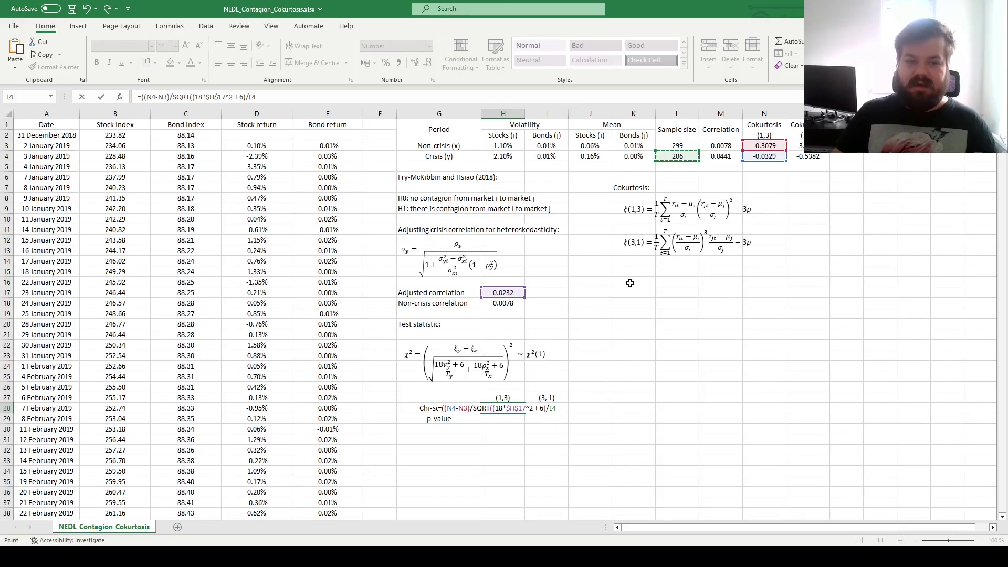
key("F4")
Add the non-crisis term (18*$H$18^2 + 6)/$L$3 to the square root, square the whole ratio, and commit the H28 formula.
type("+")
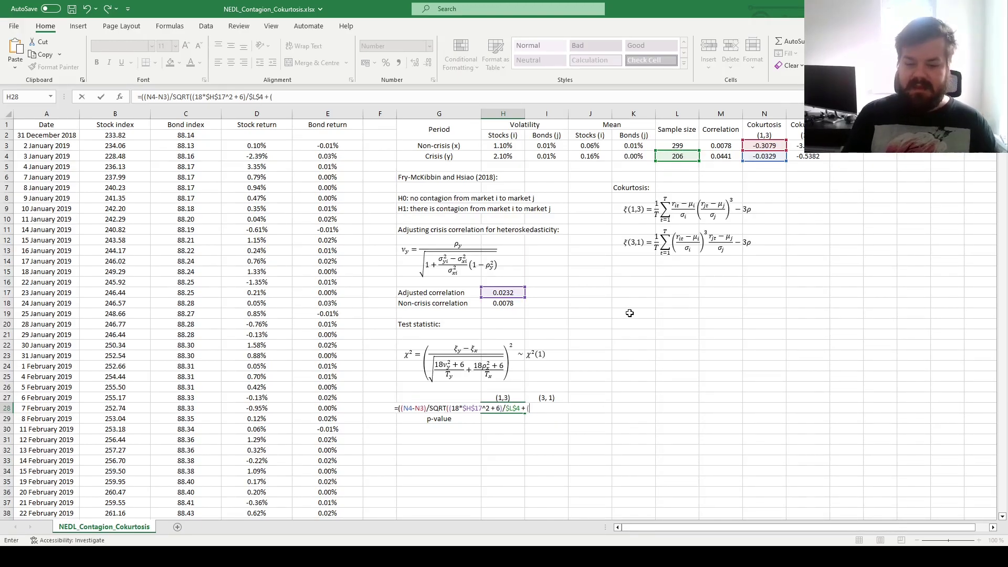
type(" (18*")
left_click(513, 303)
key("F4")
type("^2 +")
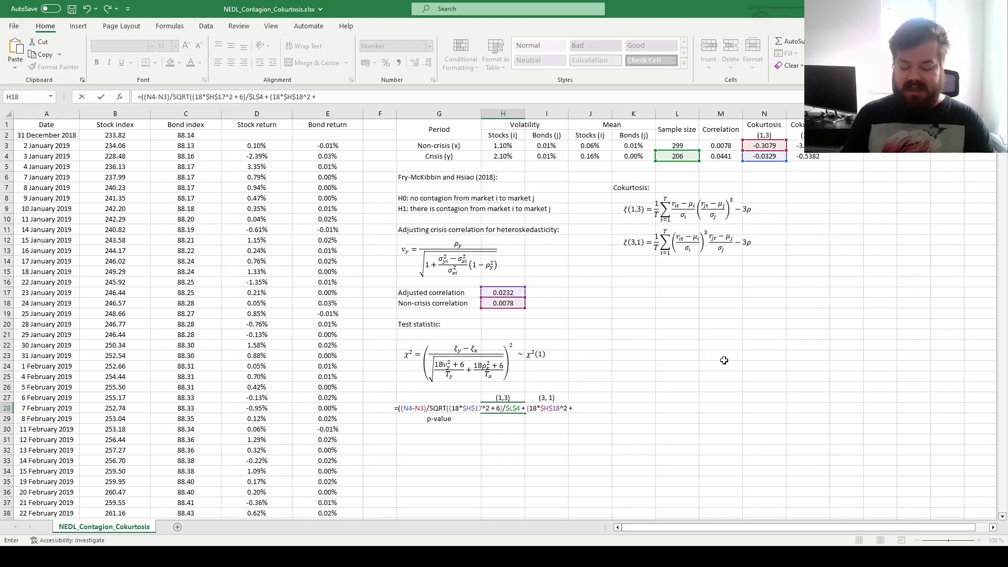
type(" 6)/")
left_click(677, 146)
key("F4")
type(")/$L$3))^2")
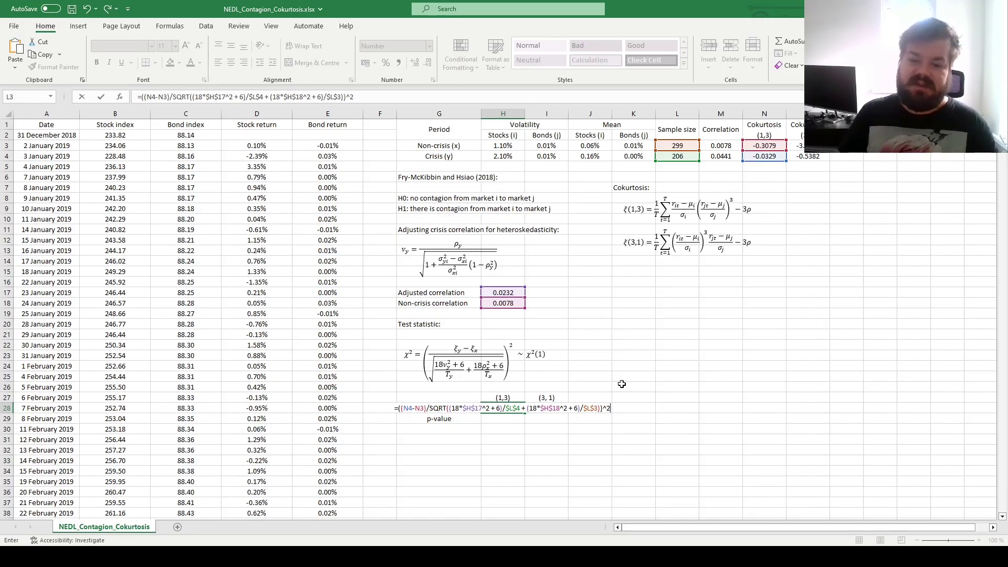
key("Return")
key("Up")
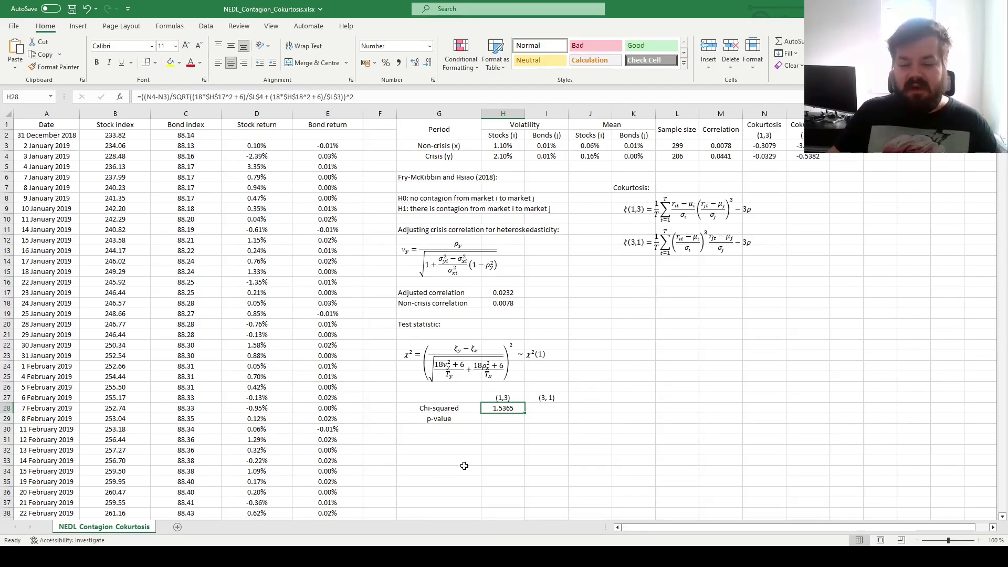
Fill the chi-squared formula from H28 into I28 for the (3,1) case and check its cell references.
left_click_drag(526, 415, 567, 414)
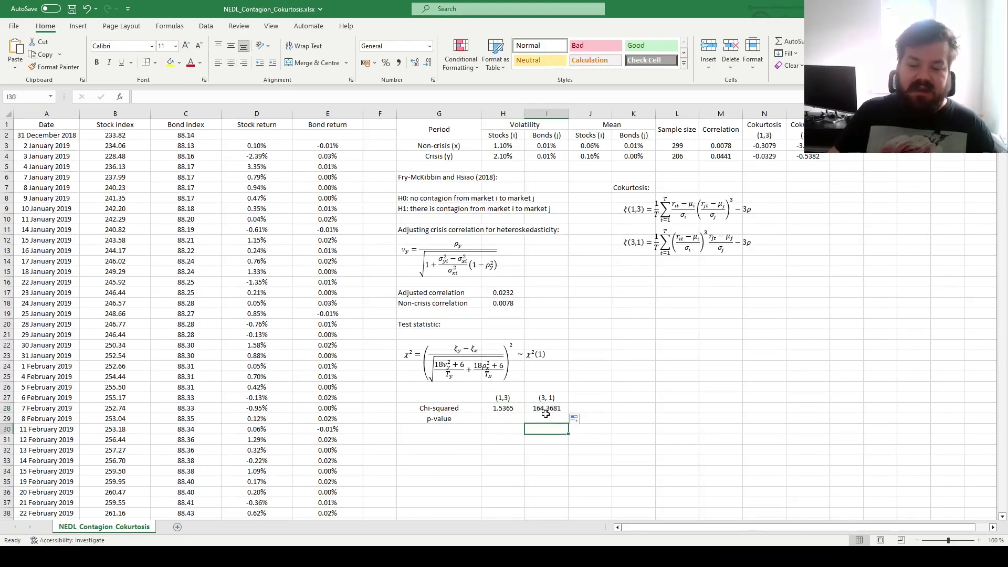
double_click(546, 408)
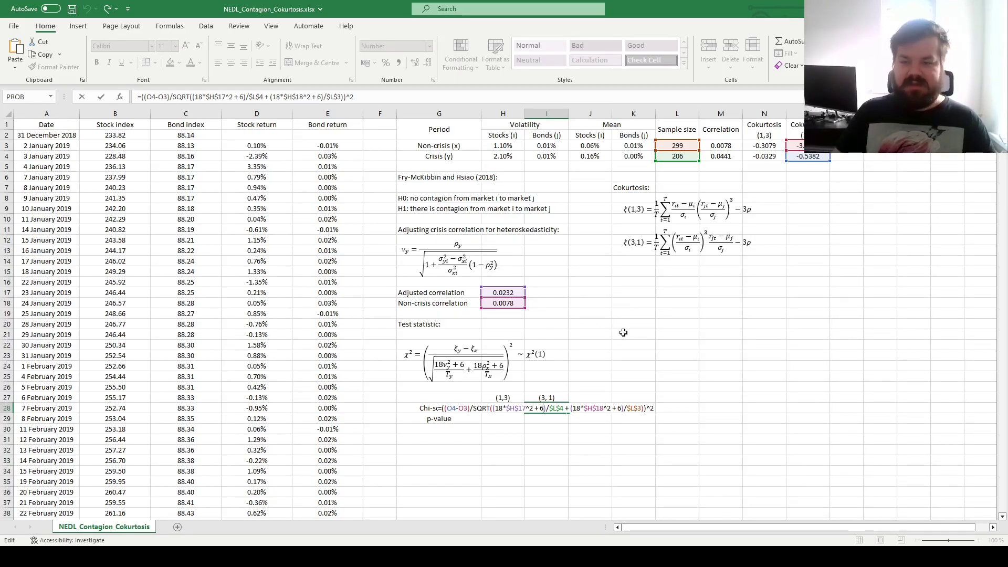
key("ctrl+Return")
Calculate the (1,3) p-value in H29 with =CHISQ.DIST.RT(H28,1) and fill it across to I29 for the (3,1) case.
left_click(503, 418)
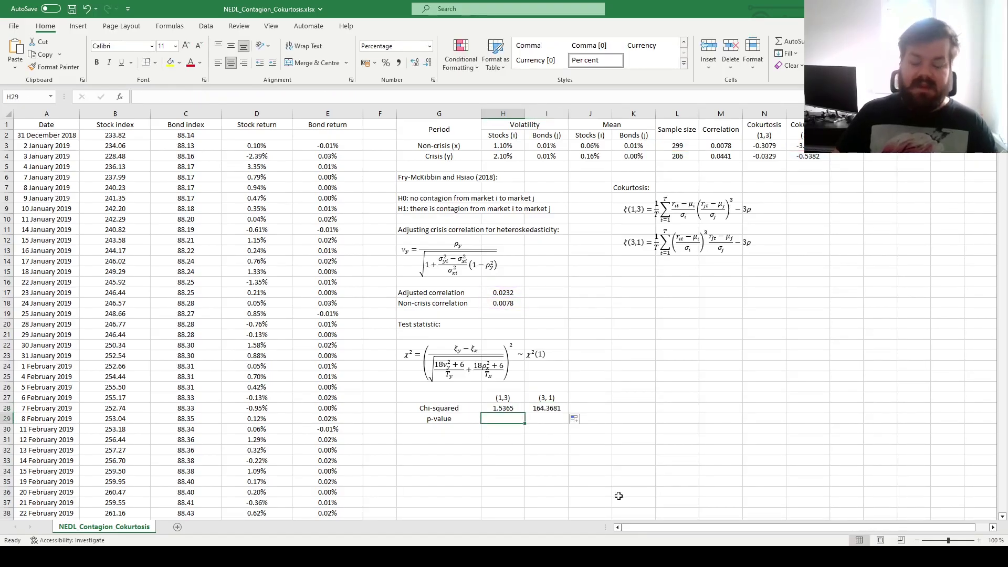
type("=CHISQ.DIST.RT(")
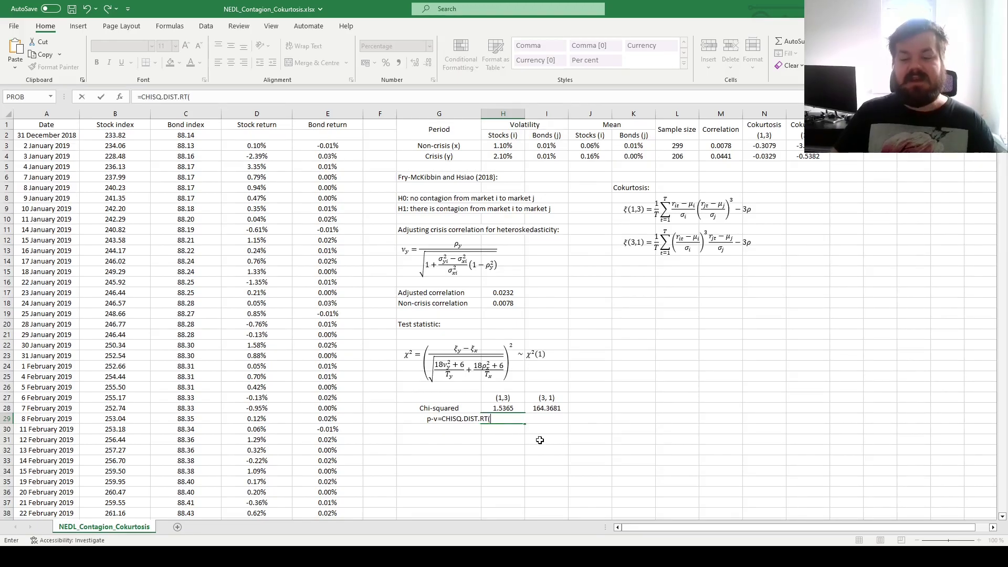
left_click(502, 407)
type(",")
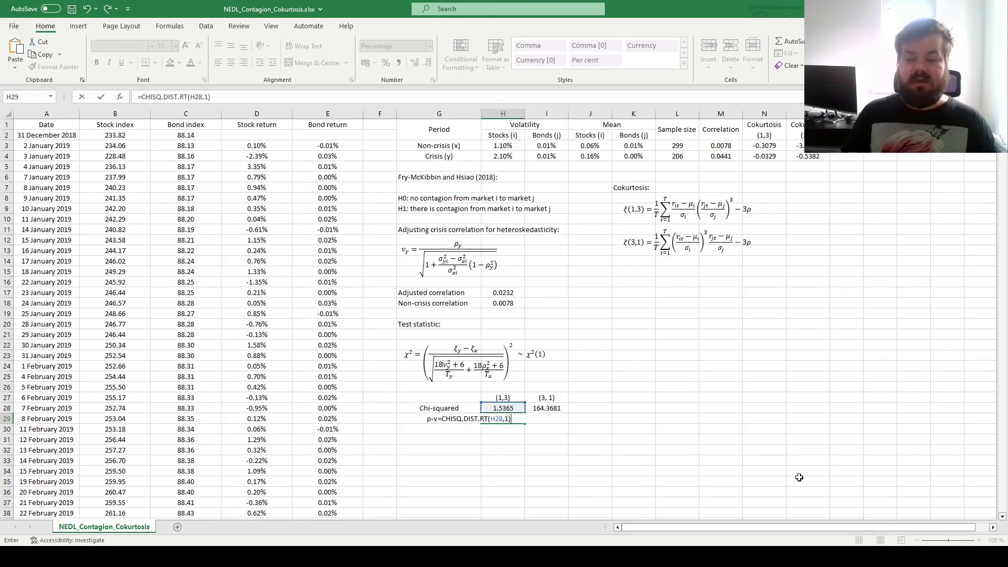
type("1)")
key("Return")
key("Up")
left_click_drag(523, 423, 503, 417)
Compare the (1,3) and (3,1) test results with the cokurtosis values and review the cubed bond term in the (1,3) equation.
left_click(505, 420)
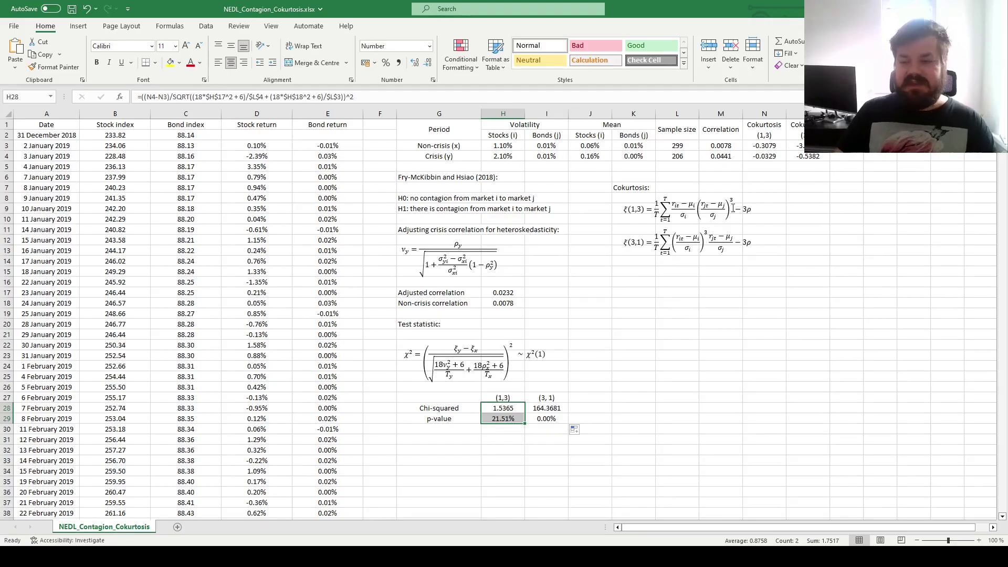
left_click_drag(765, 128, 764, 156)
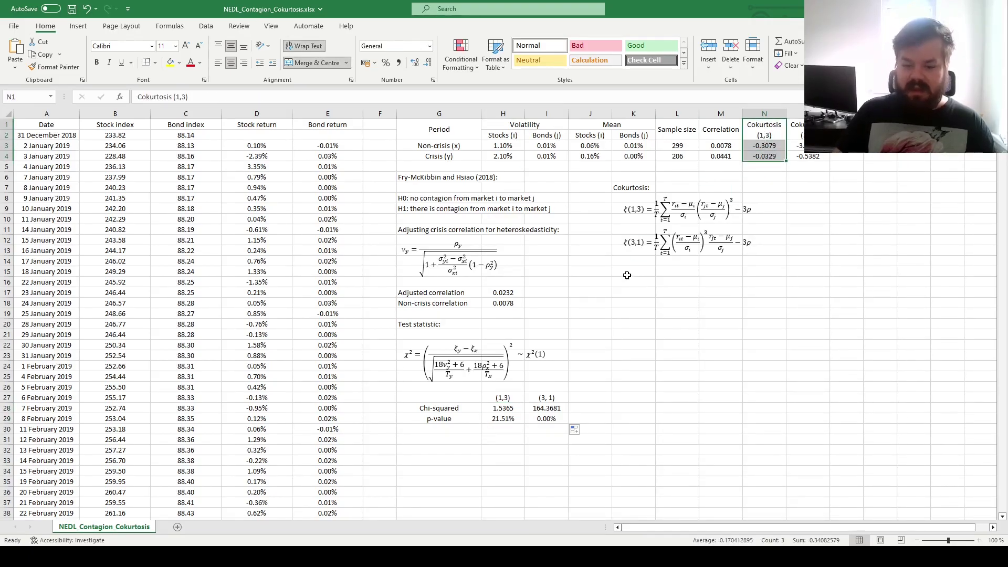
left_click_drag(534, 402, 543, 417)
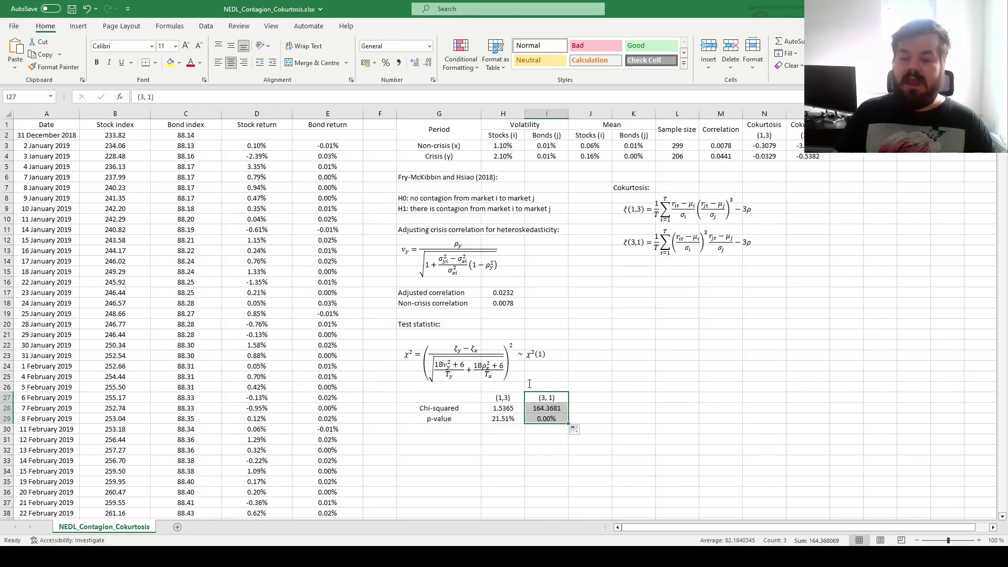
left_click(548, 418)
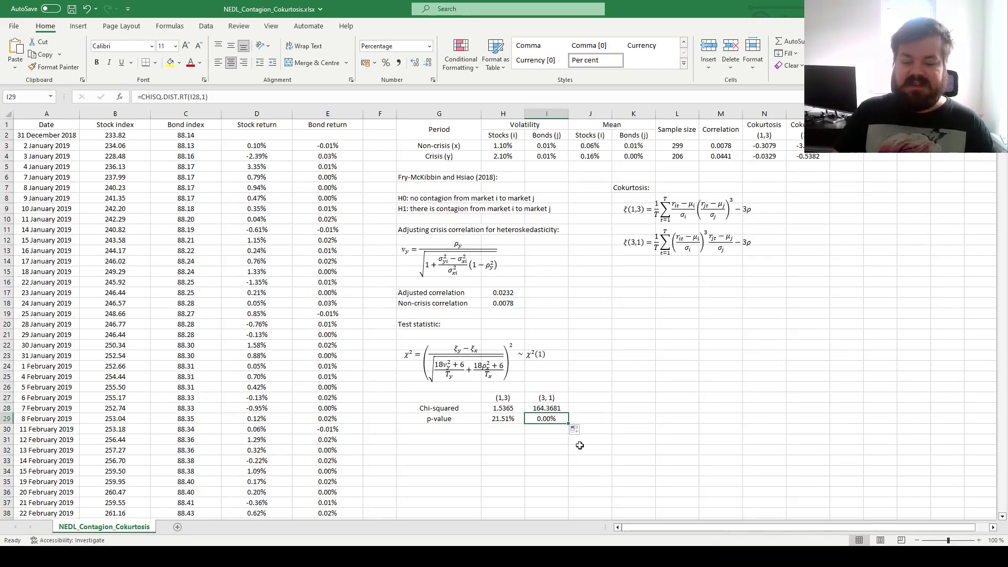
left_click(546, 409)
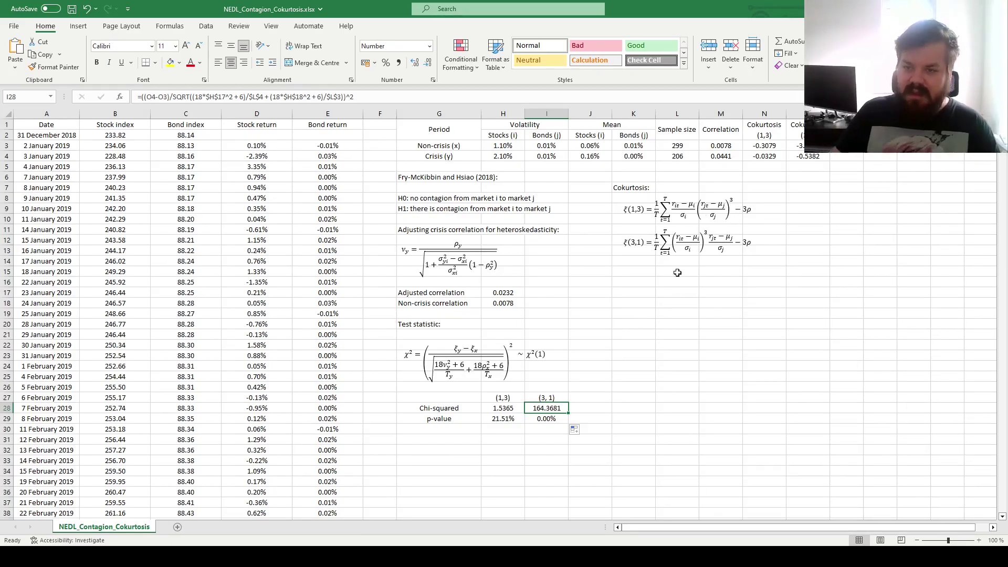
left_click_drag(770, 149, 767, 158)
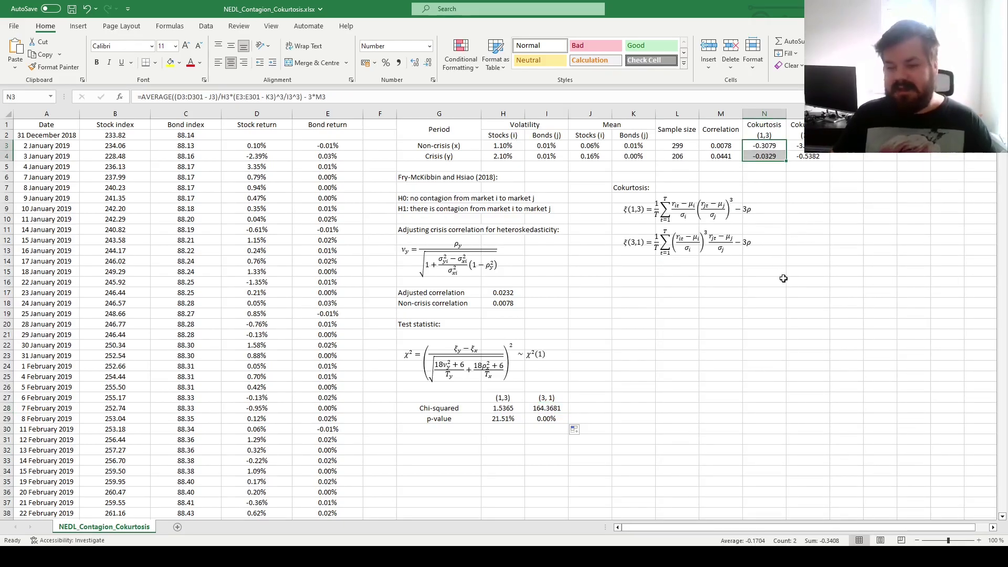
left_click(677, 207)
left_click_drag(702, 204, 821, 241)
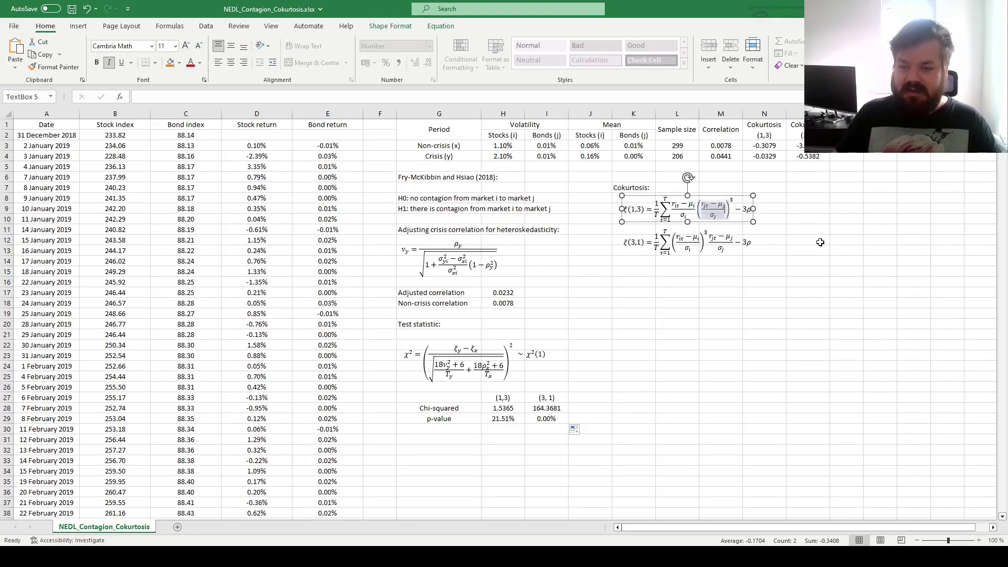
left_click(813, 211)
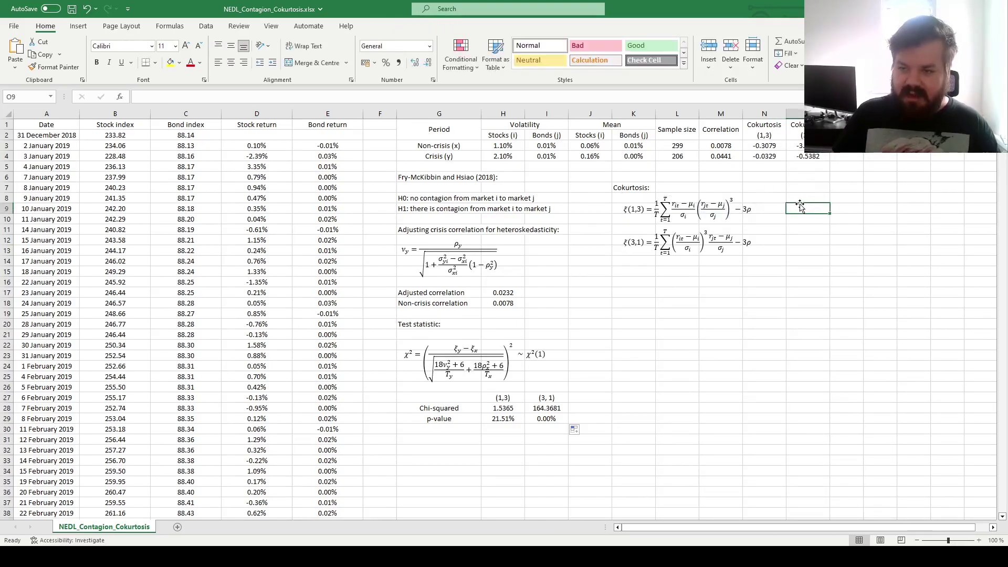
Examine the cubed stock term and the bond term in the (3,1) cokurtosis equation alongside the (3,1) values in O3:O4.
left_click(678, 238)
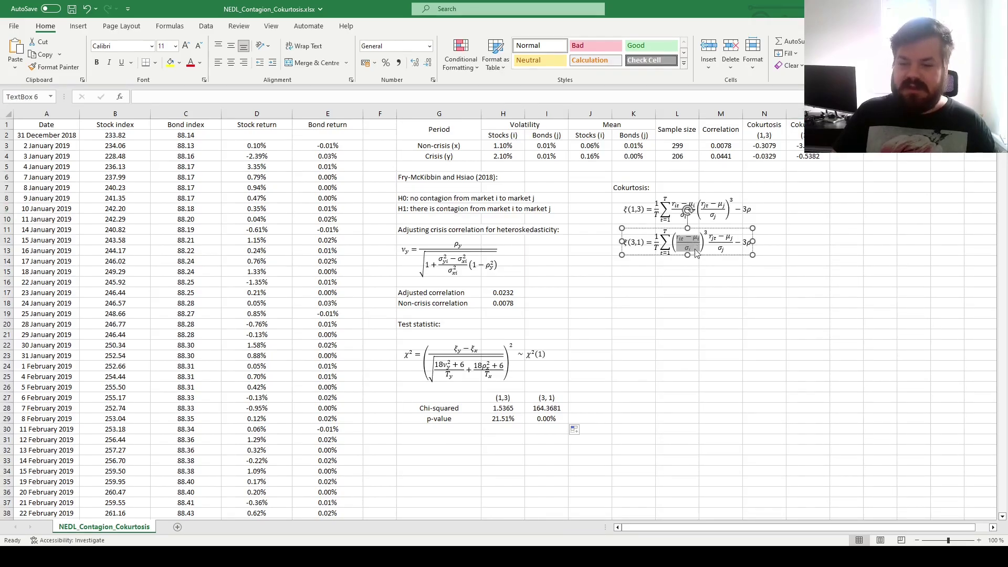
left_click_drag(709, 234, 723, 249)
left_click(723, 248)
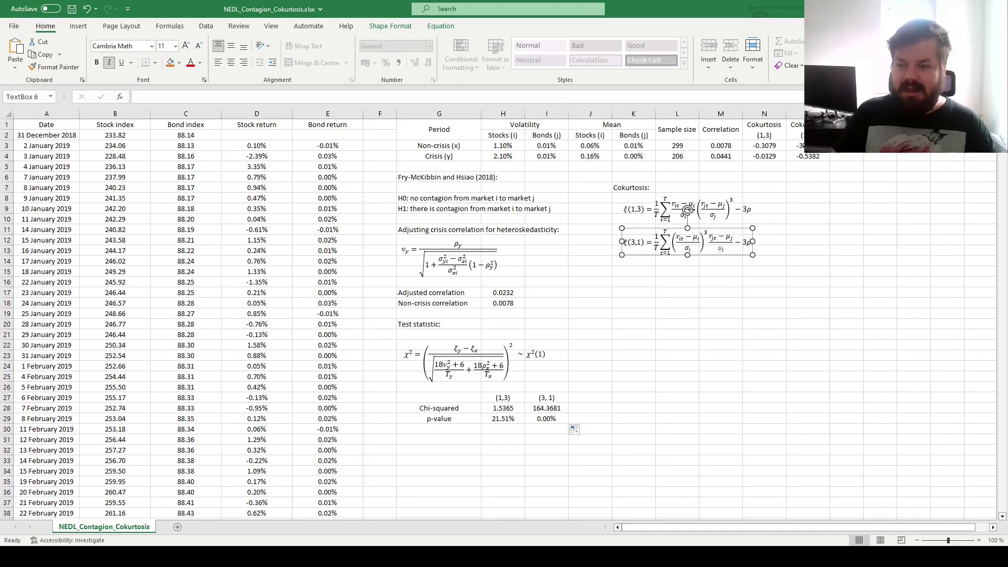
key("Escape")
key("Escape")
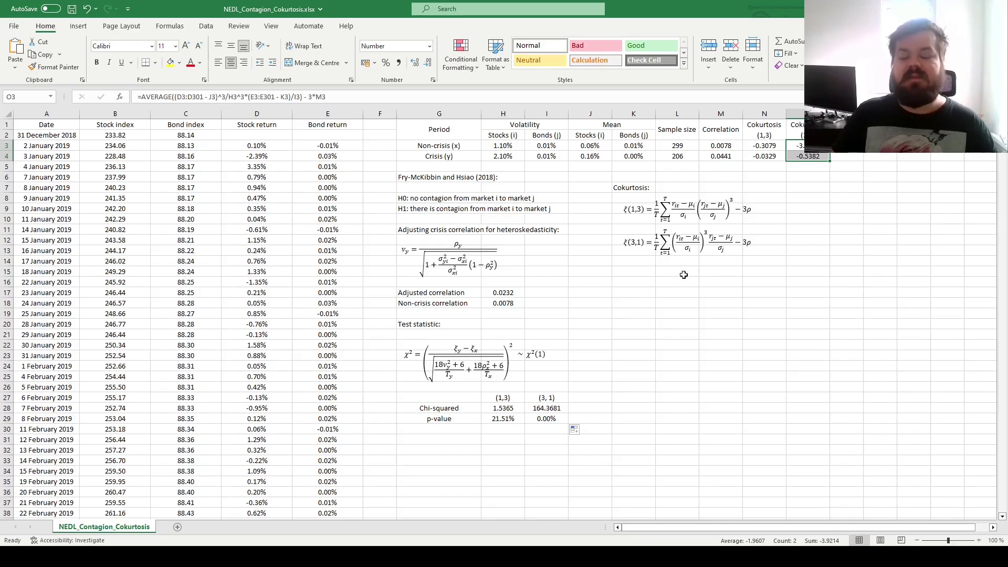
left_click(684, 275)
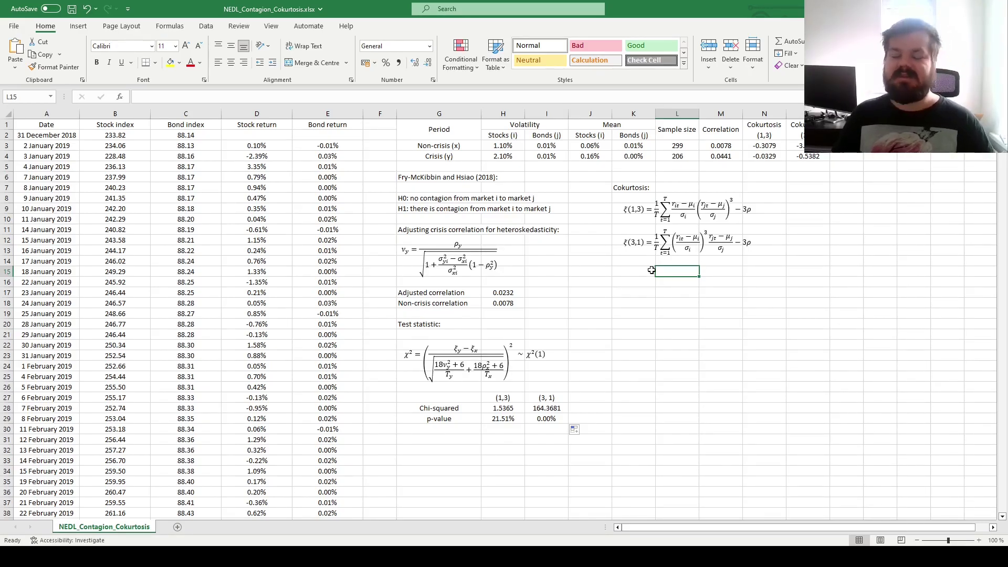
left_click(809, 156)
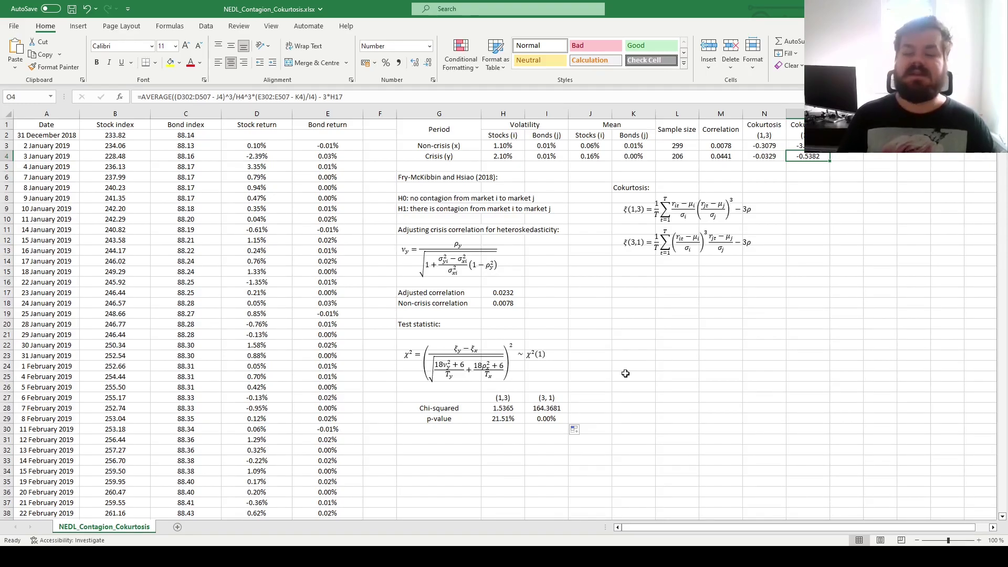
Review the (3,1) test results in I27:I29 and compare the return terms of the (3,1) and (1,3) cokurtosis equations.
left_click(546, 397)
left_click_drag(547, 398, 547, 419)
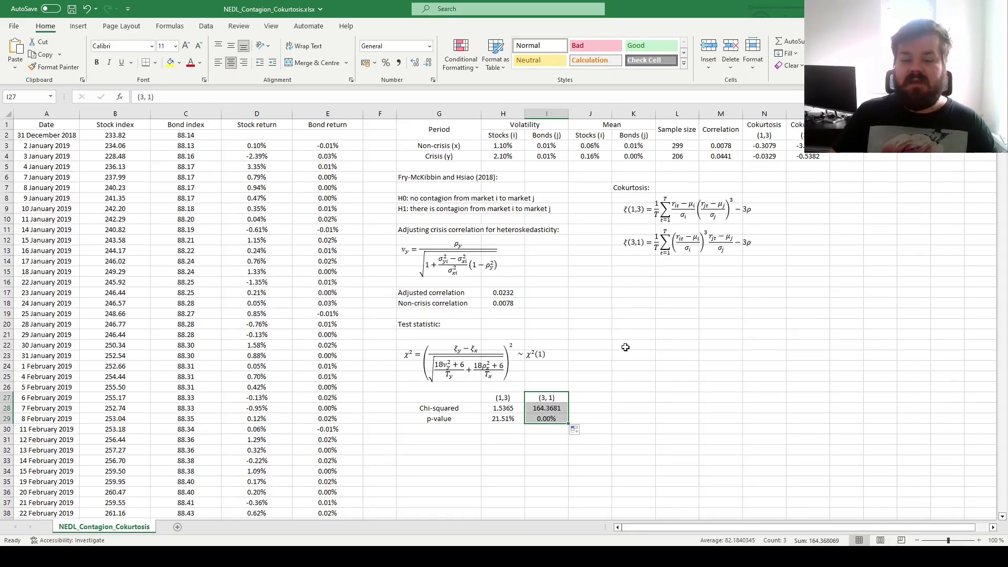
left_click(692, 244)
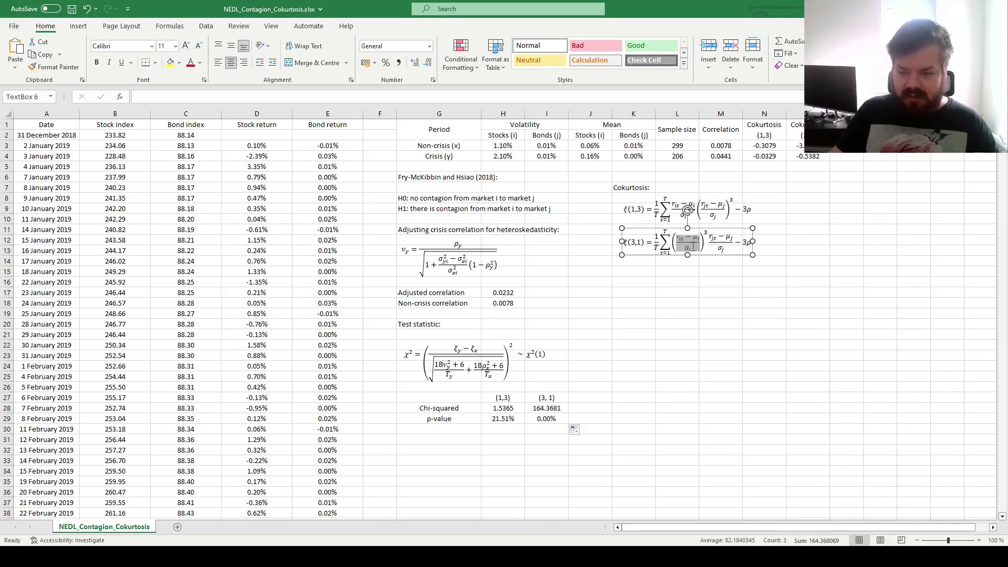
left_click_drag(734, 246, 674, 244)
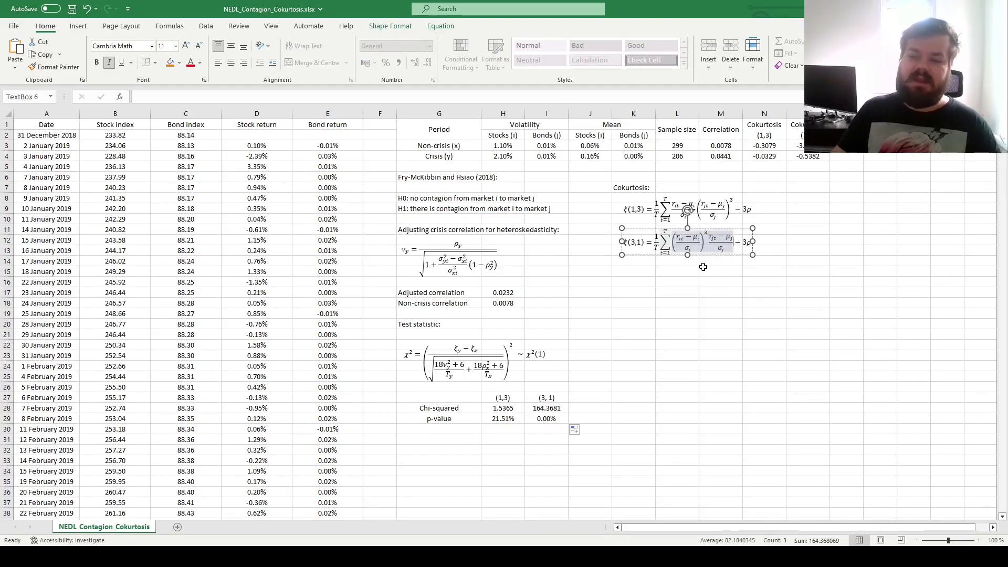
left_click(685, 209)
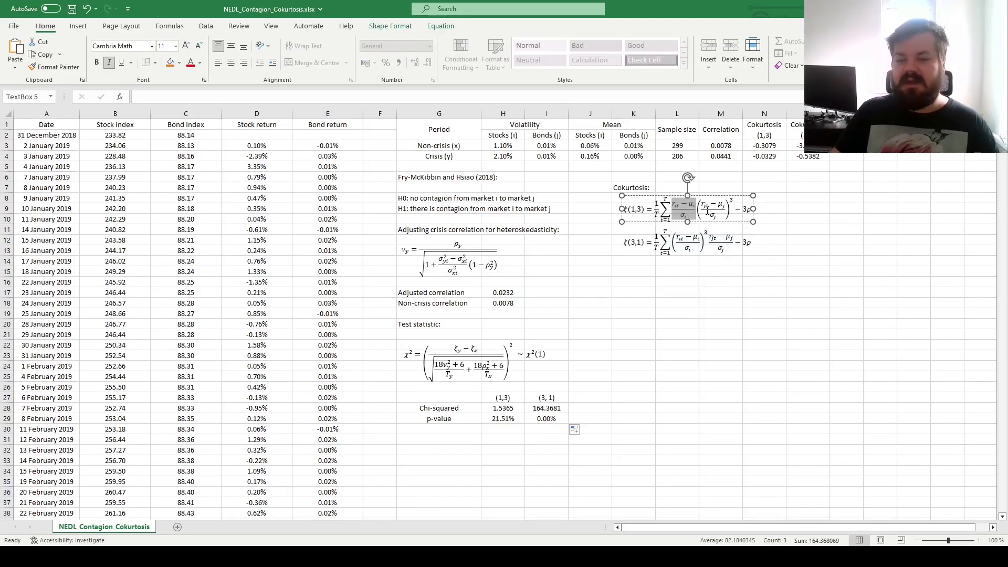
left_click_drag(700, 206, 728, 222)
left_click(656, 335)
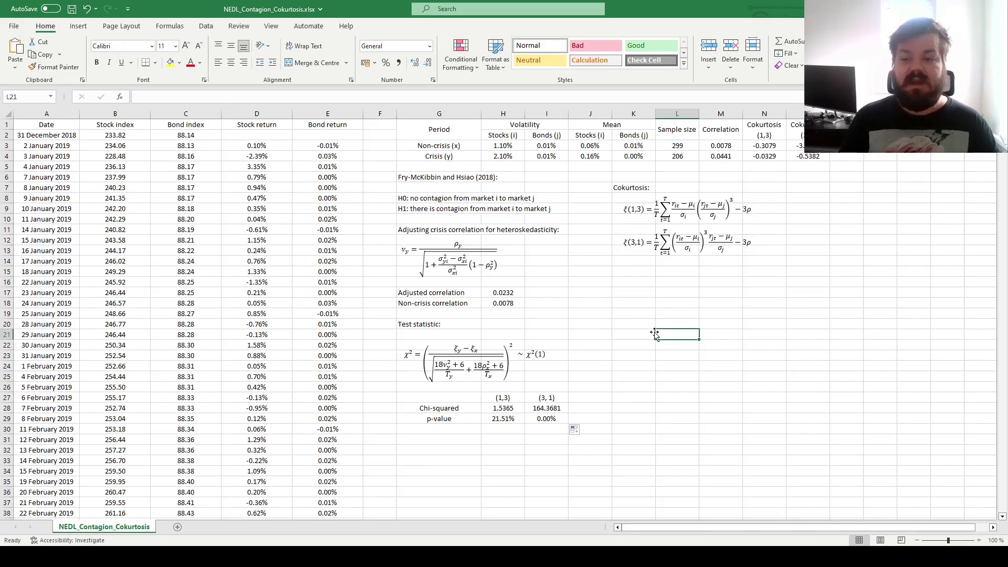